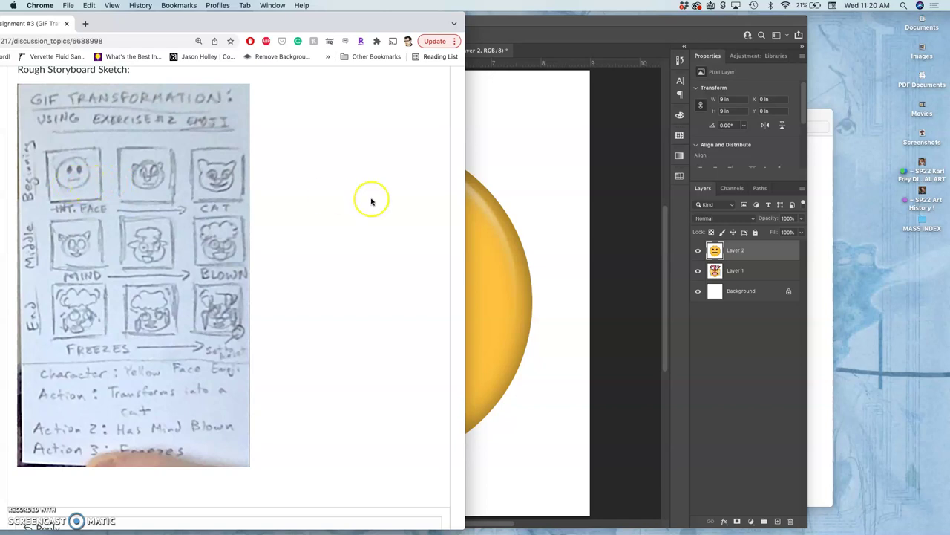
# Switch to Photoshop and toggle Layer 2 in the Animation Stage document to compare the plain face with the final frozen cat face.
pyautogui.click(485, 175)
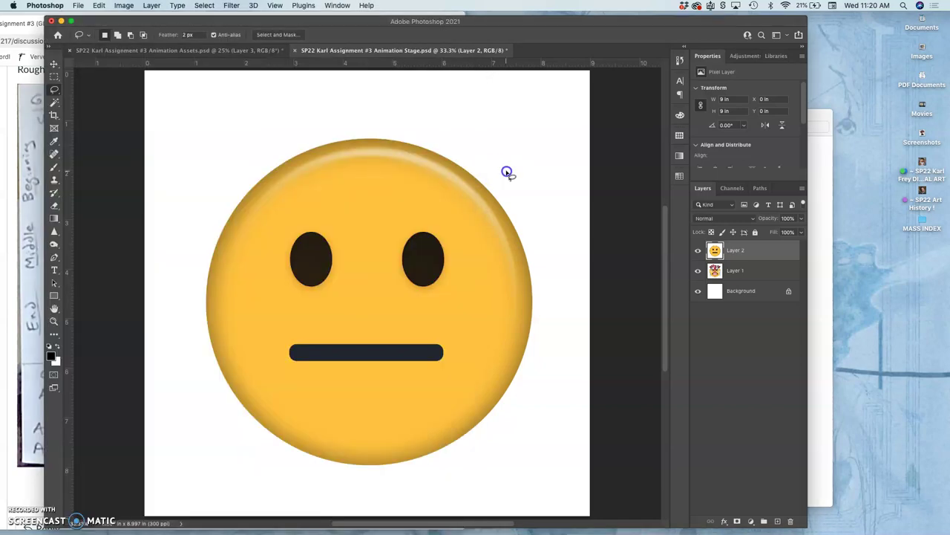
pyautogui.click(698, 252)
pyautogui.click(698, 252)
pyautogui.click(698, 251)
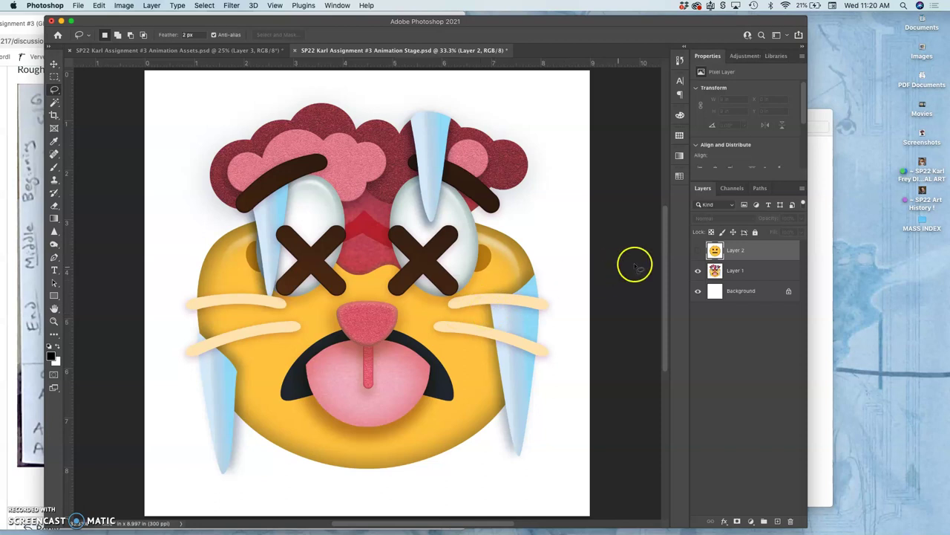
pyautogui.click(698, 251)
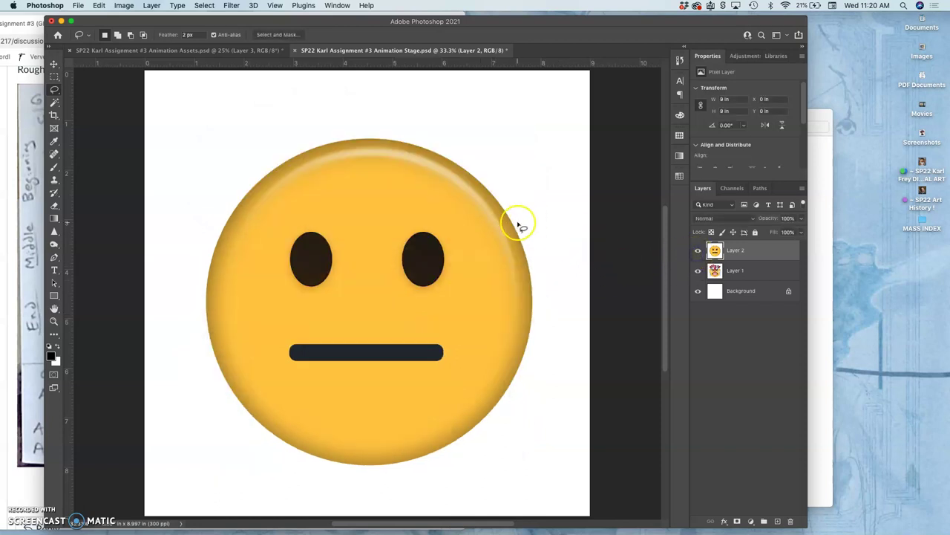
# In the Animation Assets document, clear the selection and delete Layer 3, the flattened face above the Eyes 1 group.
pyautogui.click(216, 49)
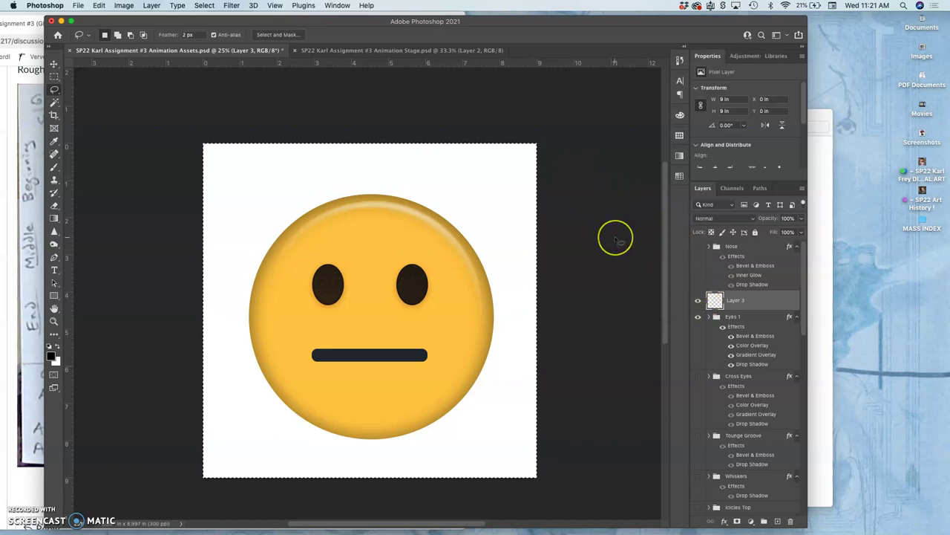
pyautogui.press('super+c')
pyautogui.click(520, 211)
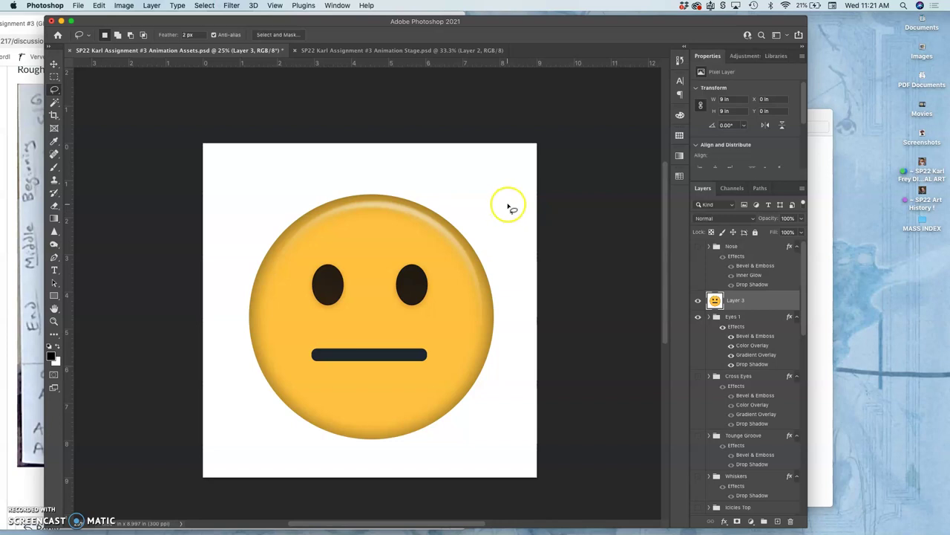
pyautogui.press('BackSpace')
pyautogui.moveTo(739, 252); pyautogui.dragTo(742, 304)
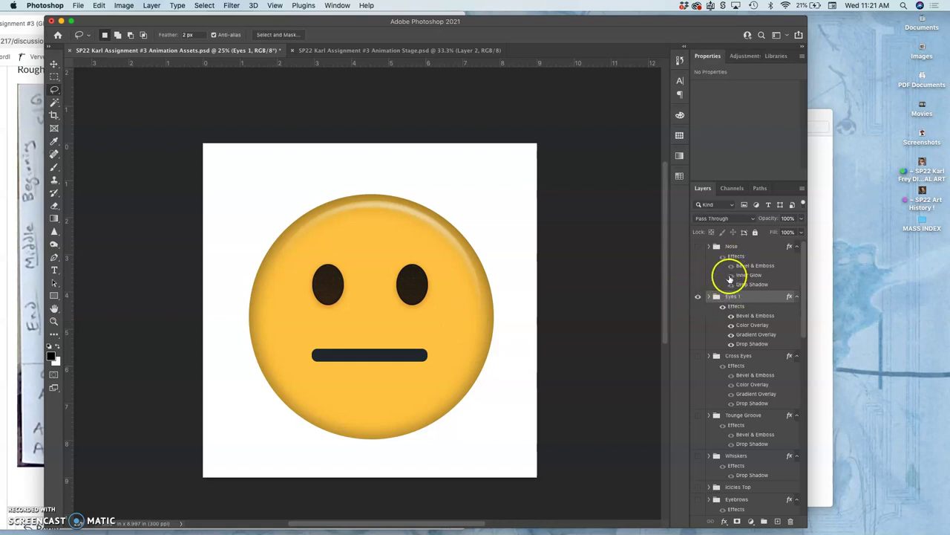
# After checking the storyboard, duplicate the Eyes 1 group, hide the original and rename the copy Eyes 2.
pyautogui.click(33, 195)
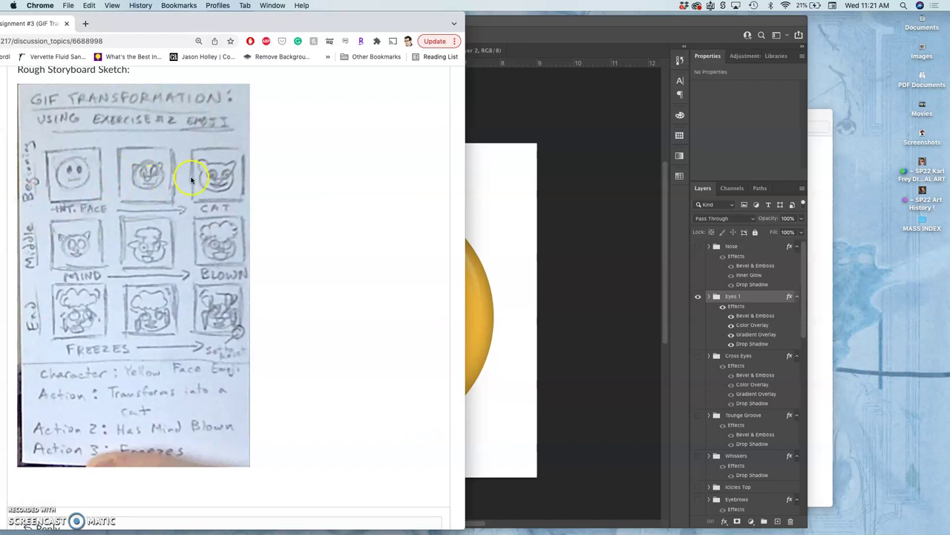
pyautogui.click(520, 230)
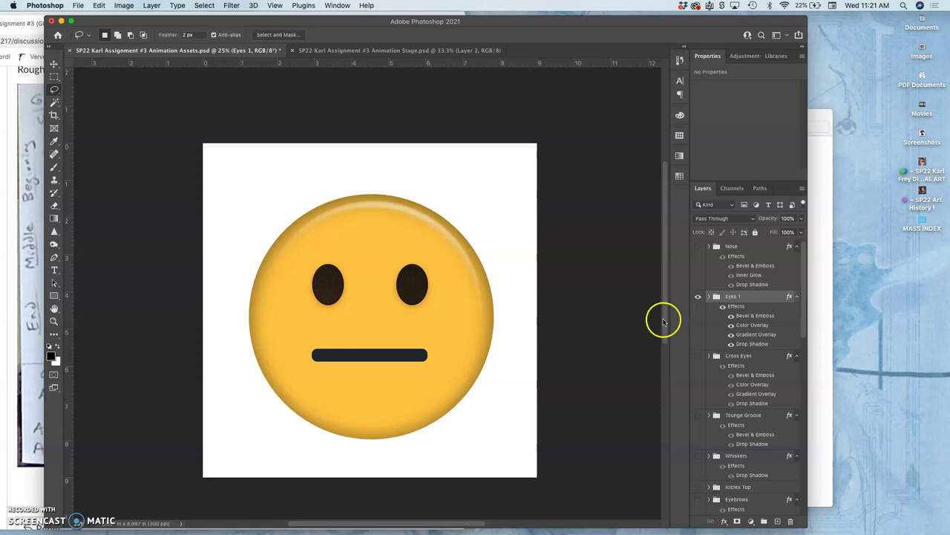
pyautogui.click(730, 296)
pyautogui.doubleClick(729, 296)
pyautogui.write('Eyes')
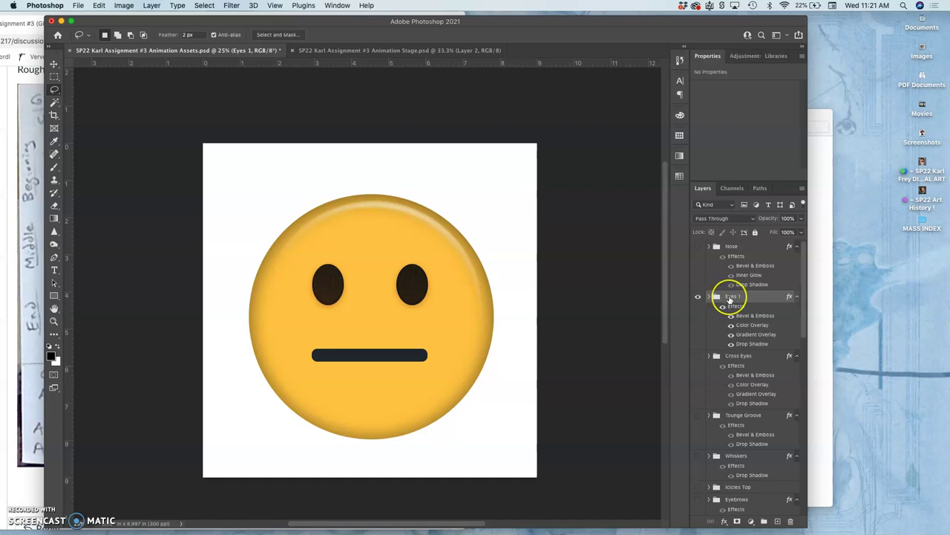
pyautogui.press('super+j')
pyautogui.click(697, 356)
pyautogui.doubleClick(744, 297)
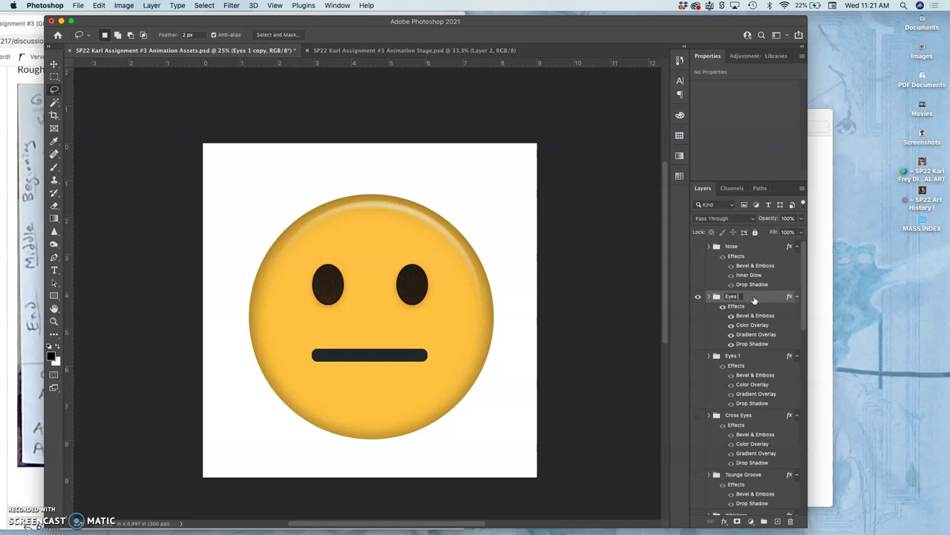
pyautogui.click(768, 310)
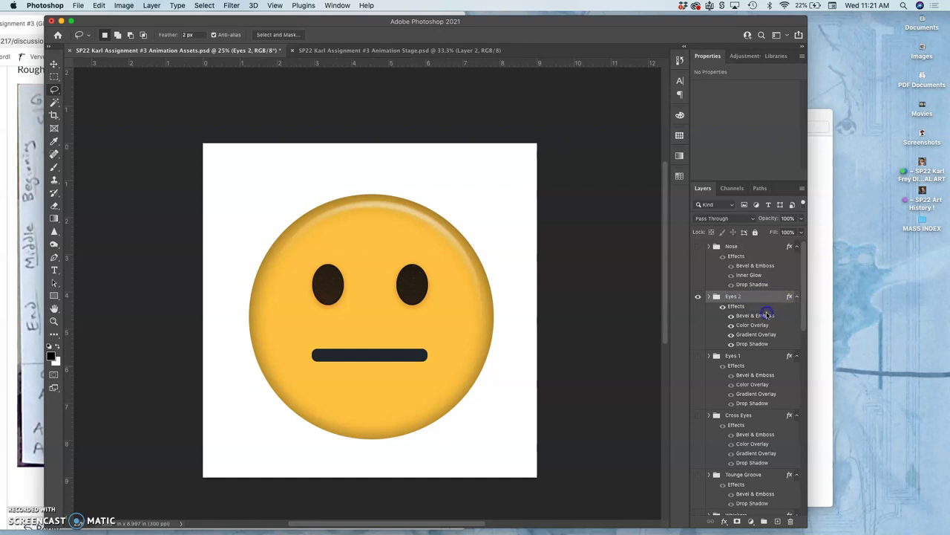
# Rotate the Ellipse 9 copy eye in the Eyes 2 group about 15° clockwise.
pyautogui.click(709, 297)
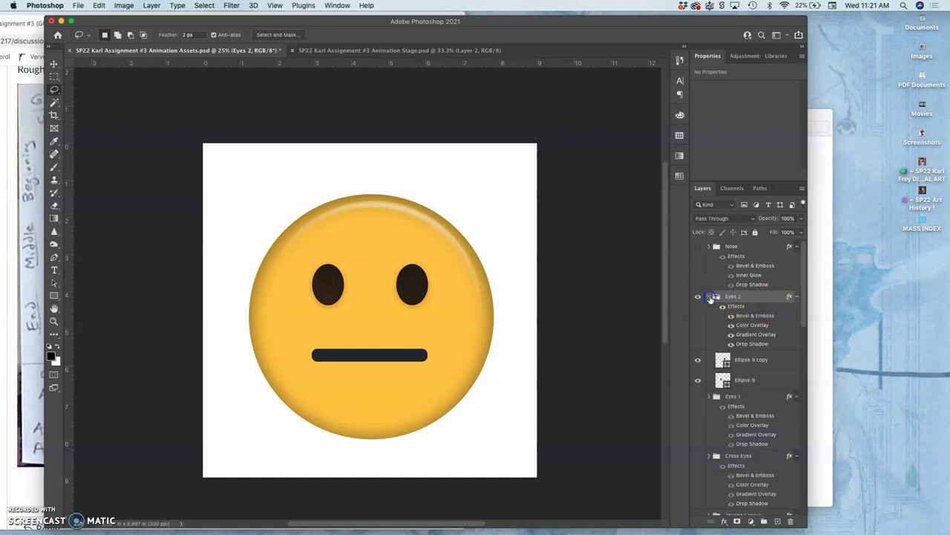
pyautogui.moveTo(724, 312); pyautogui.dragTo(723, 361)
pyautogui.click(723, 361)
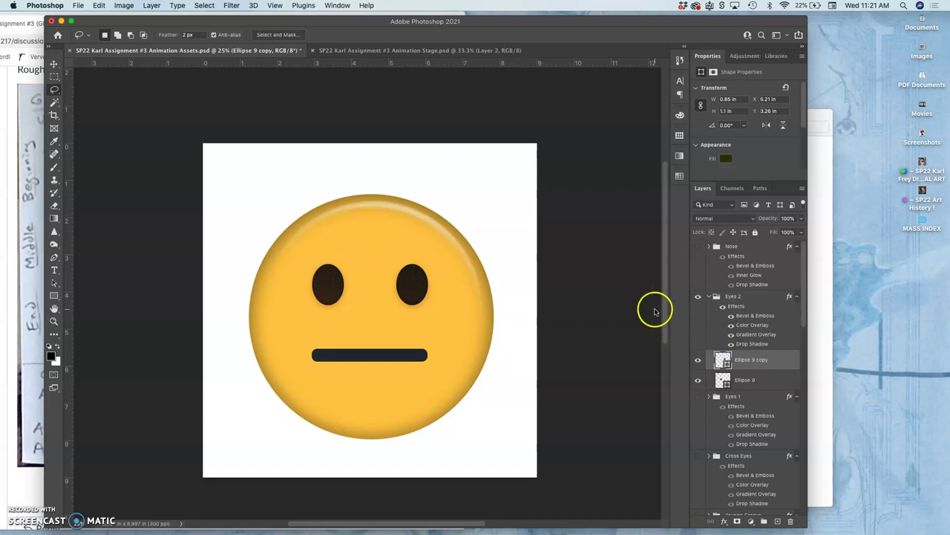
pyautogui.press('super+t')
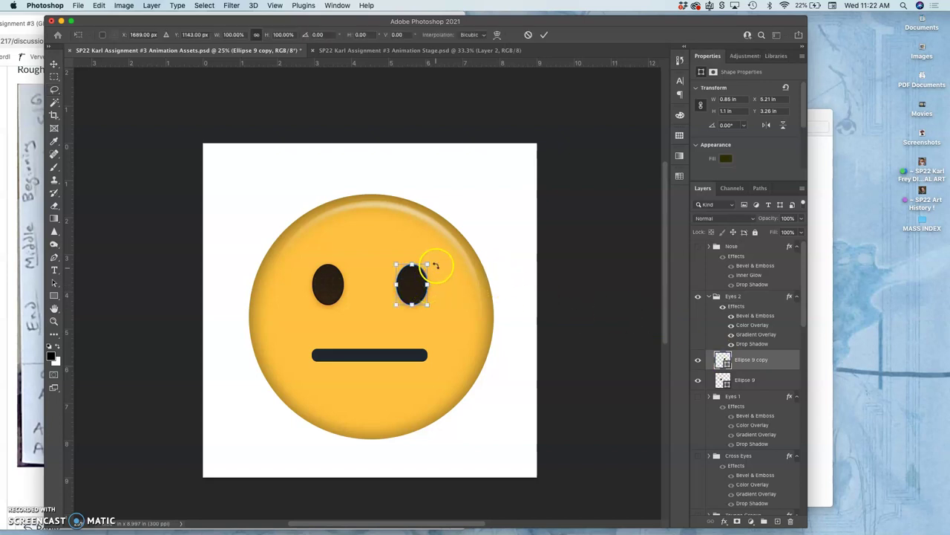
pyautogui.moveTo(435, 261); pyautogui.dragTo(439, 269)
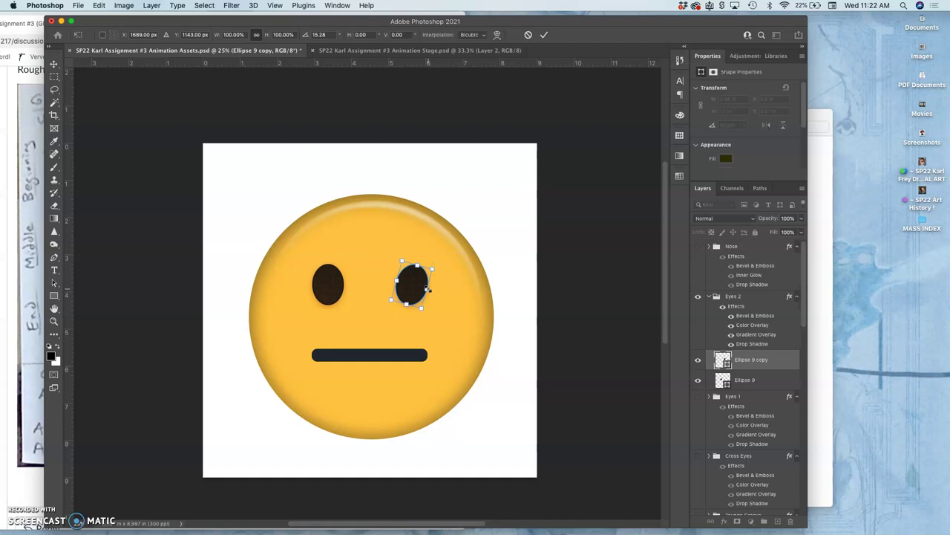
pyautogui.press('Return')
# Widen the rotated Ellipse 9 copy eye slightly toward the outer side of the face.
pyautogui.press('super+t')
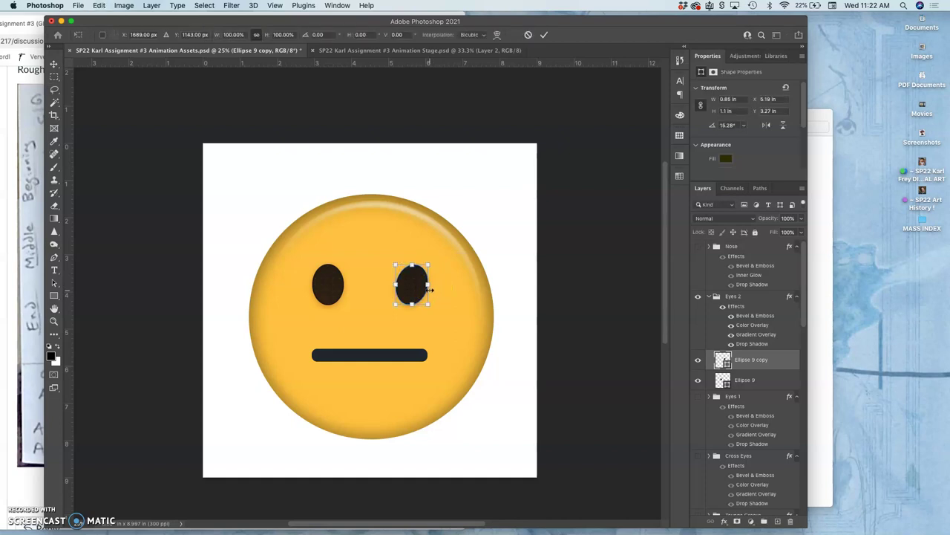
pyautogui.moveTo(430, 283); pyautogui.dragTo(435, 284)
pyautogui.press('Return')
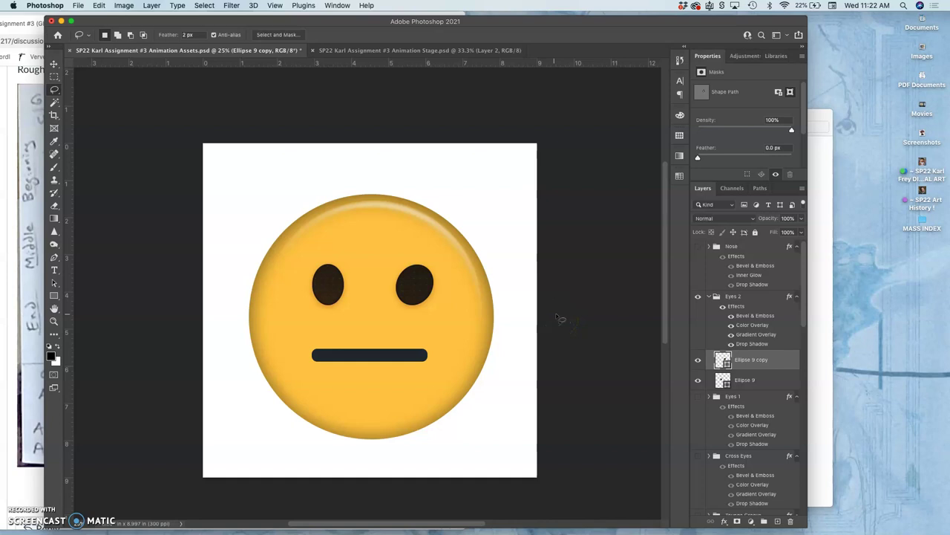
# Duplicate the reshaped eye, flip the copy horizontally and move it over the opposite eye as its mirror image.
pyautogui.moveTo(721, 364); pyautogui.dragTo(746, 365)
pyautogui.press('super+j')
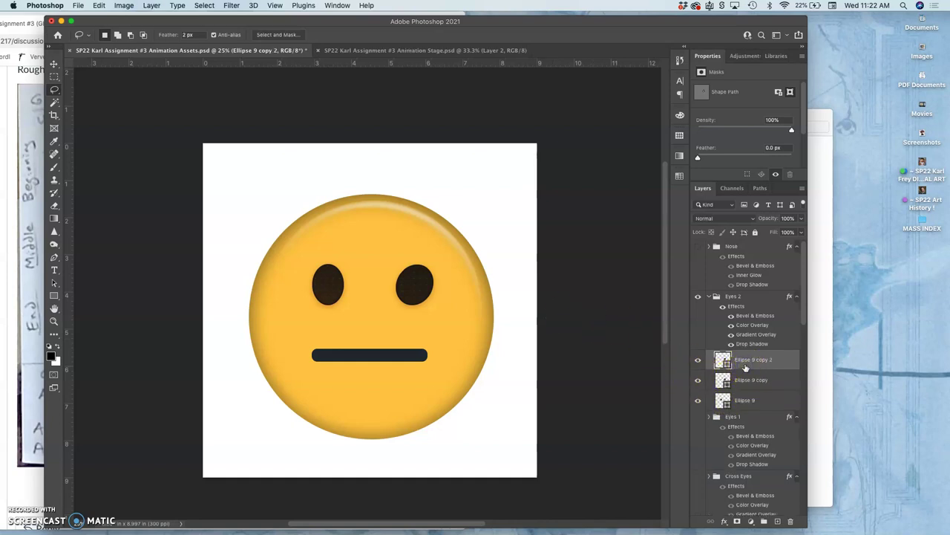
pyautogui.press('super+t')
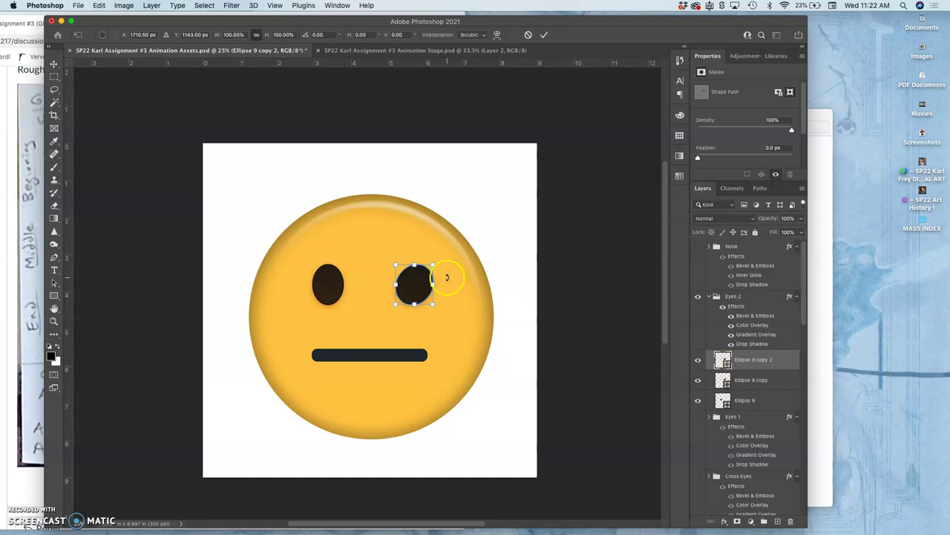
pyautogui.rightClick(418, 285)
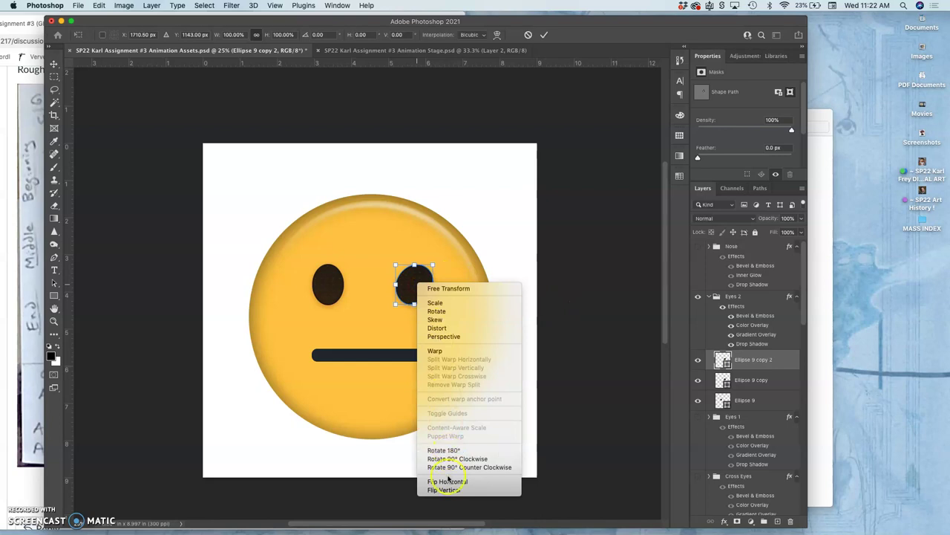
pyautogui.click(445, 481)
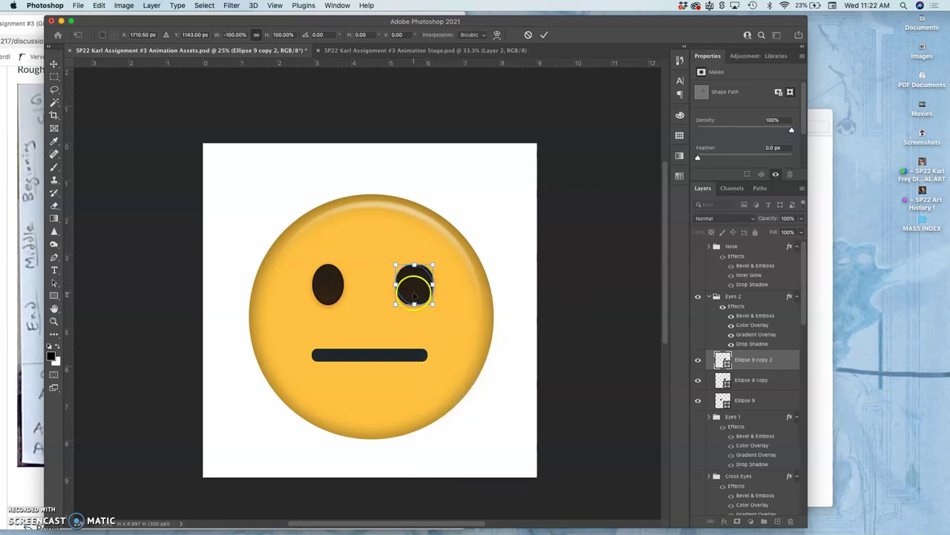
pyautogui.moveTo(414, 294); pyautogui.dragTo(324, 297)
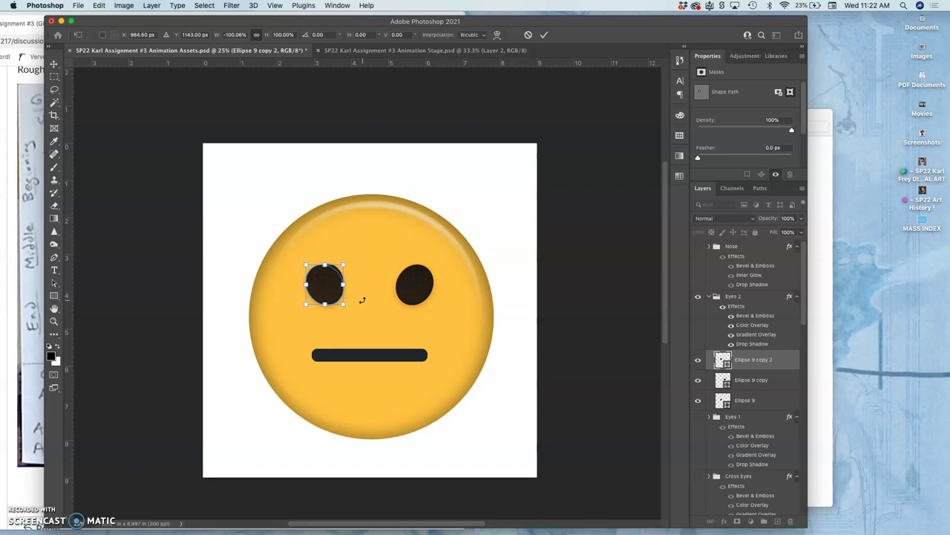
pyautogui.press('Return')
pyautogui.press('l')
pyautogui.moveTo(385, 319); pyautogui.dragTo(323, 282)
pyautogui.click(376, 291)
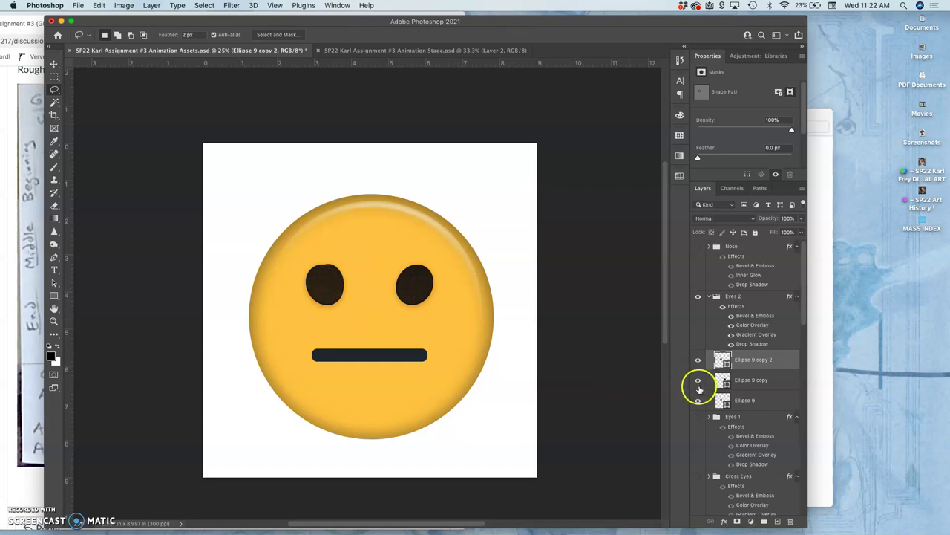
# Hide and delete the original Ellipse 9 eye from the Eyes 2 group.
pyautogui.click(698, 401)
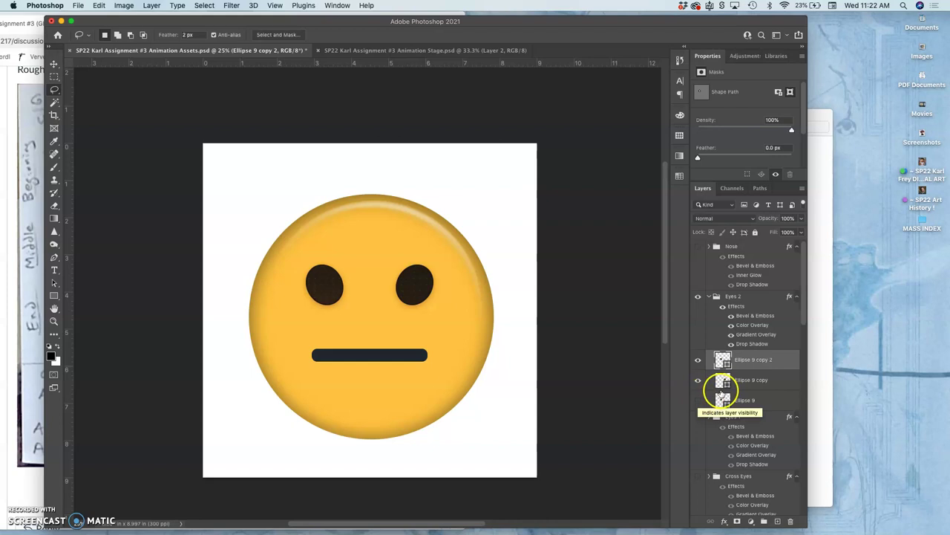
pyautogui.click(745, 402)
pyautogui.press('BackSpace')
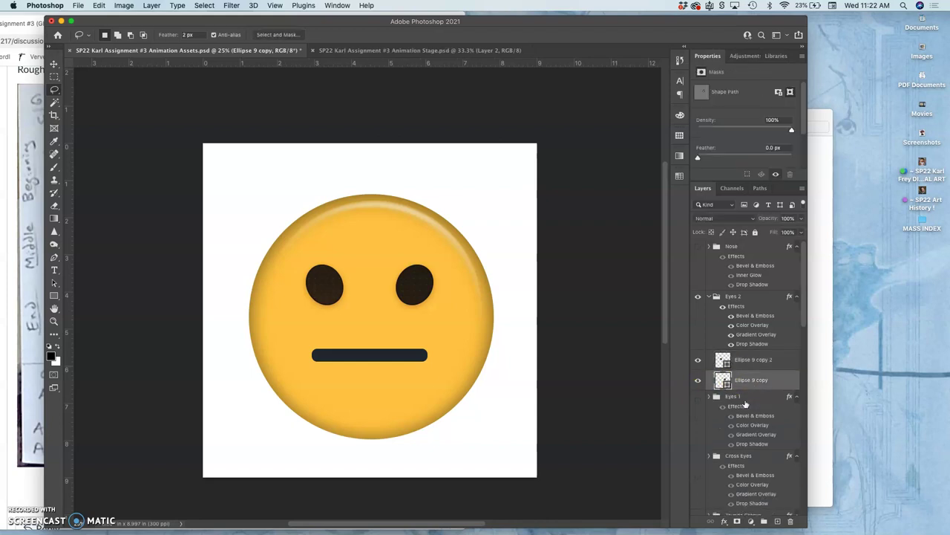
# Toggle the Eyes 1 and Eyes 2 groups to compare the two eye stages, leaving only Eyes 2 shown.
pyautogui.click(698, 297)
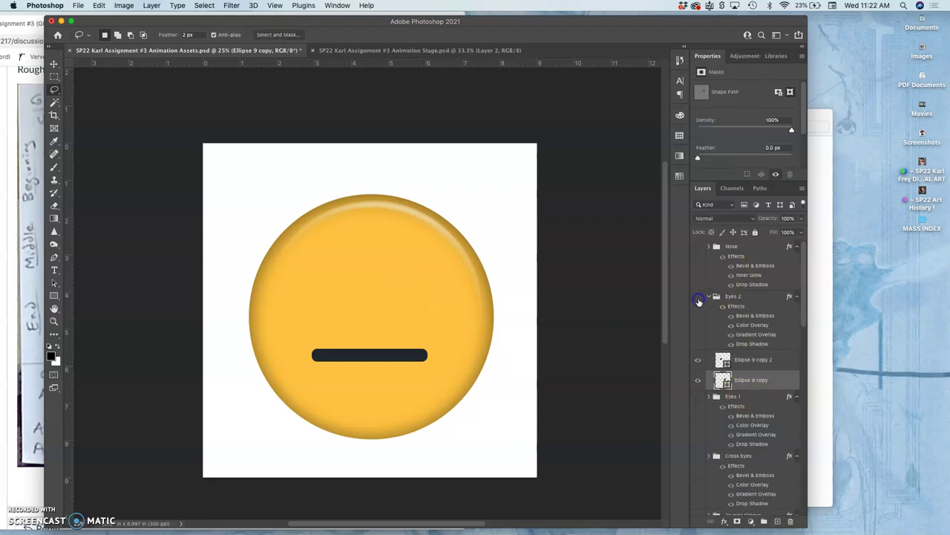
pyautogui.click(698, 298)
pyautogui.click(698, 297)
pyautogui.click(698, 397)
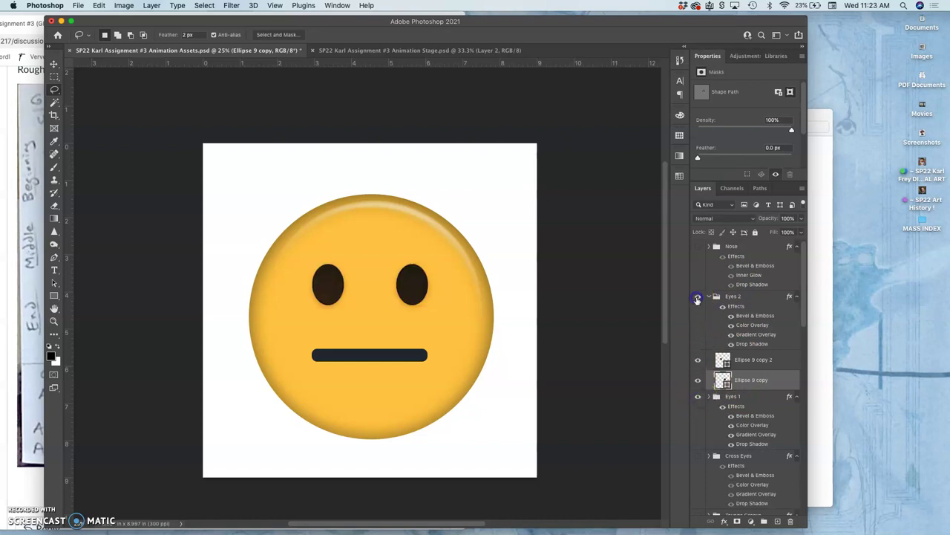
pyautogui.click(698, 297)
pyautogui.click(698, 397)
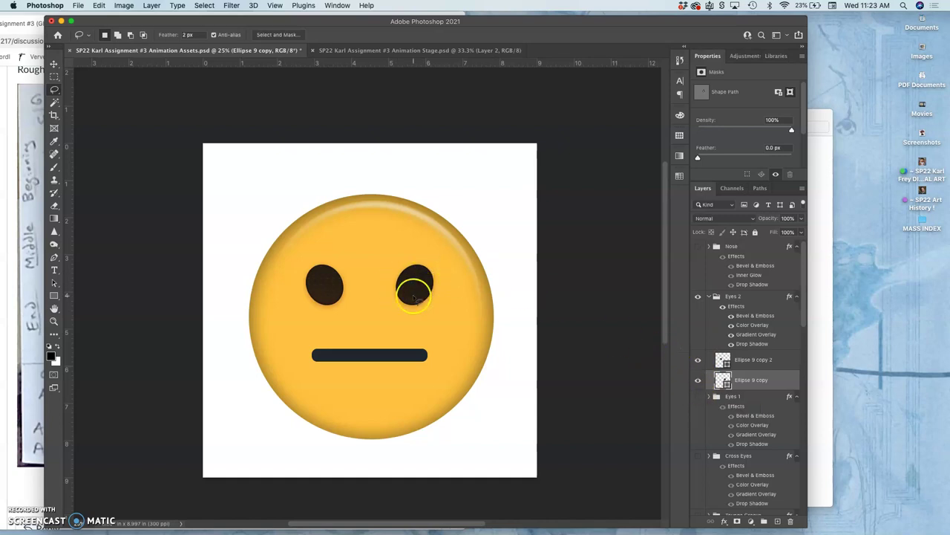
# Check the storyboard for the next stage, then preview the Eyeballs White group on the face and hide it again.
pyautogui.click(40, 232)
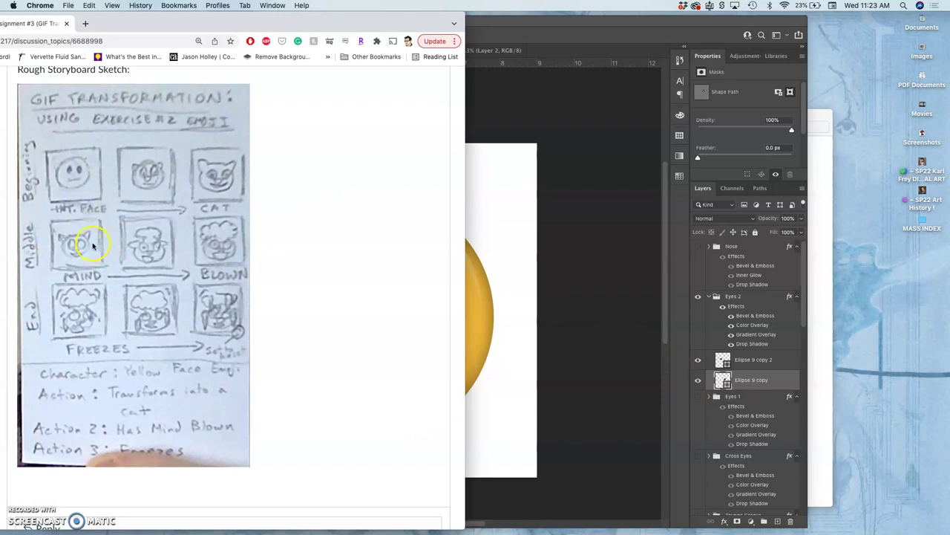
pyautogui.click(470, 237)
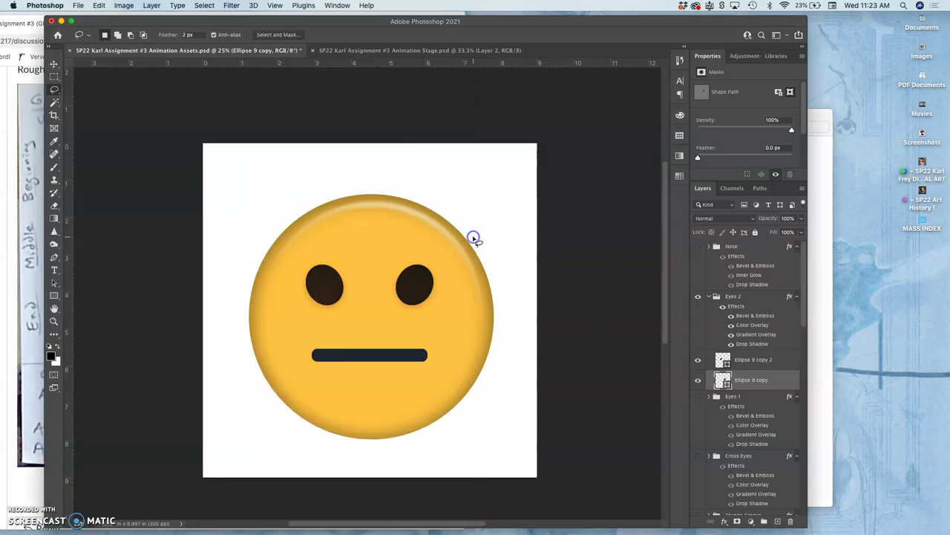
pyautogui.scroll(-5, 747, 407)
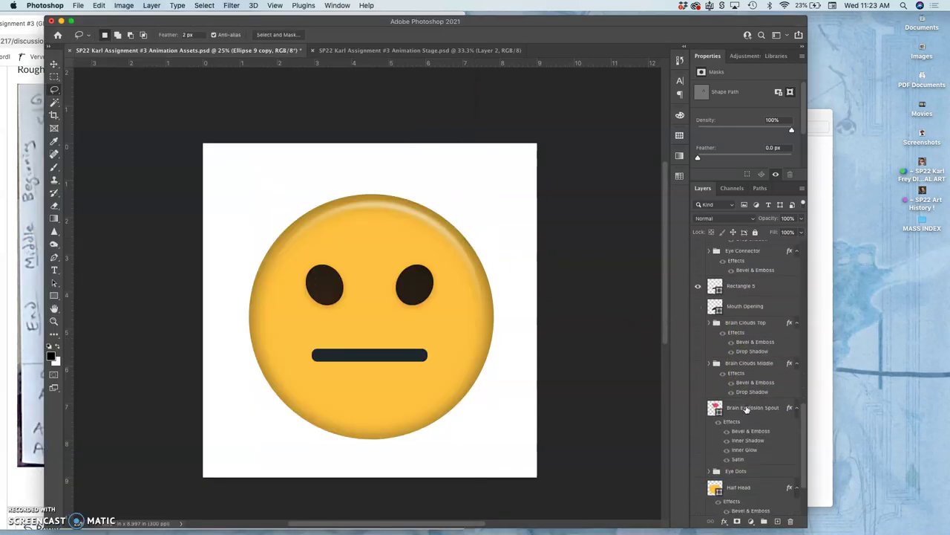
pyautogui.scroll(5, 747, 408)
pyautogui.moveTo(743, 377); pyautogui.dragTo(740, 330)
pyautogui.click(698, 315)
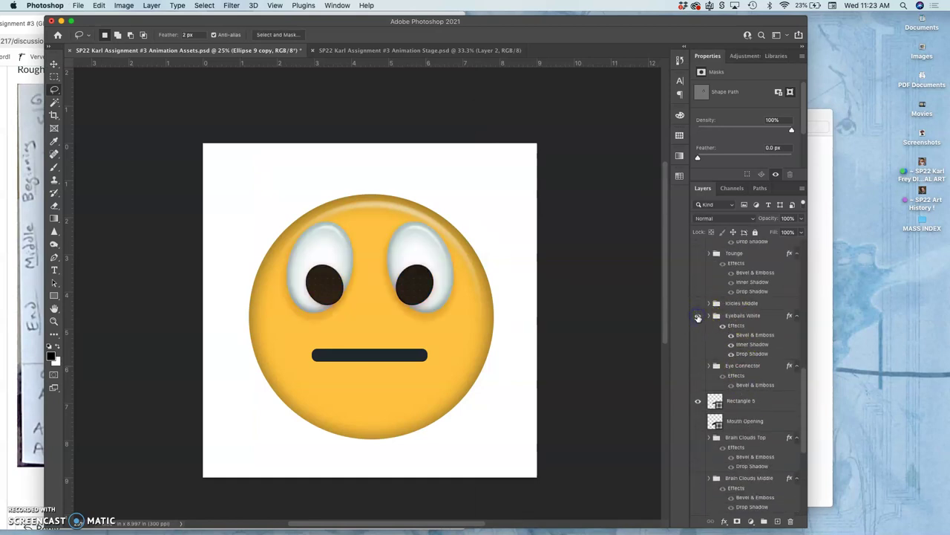
pyautogui.click(698, 316)
# Duplicate the Eyeballs White group and make the copy visible, keeping the original hidden.
pyautogui.click(732, 316)
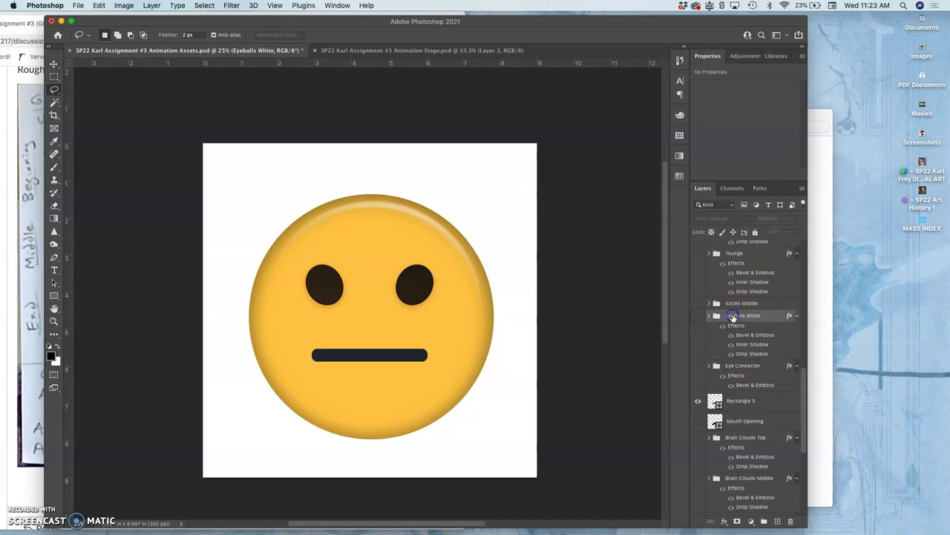
pyautogui.press('super+j')
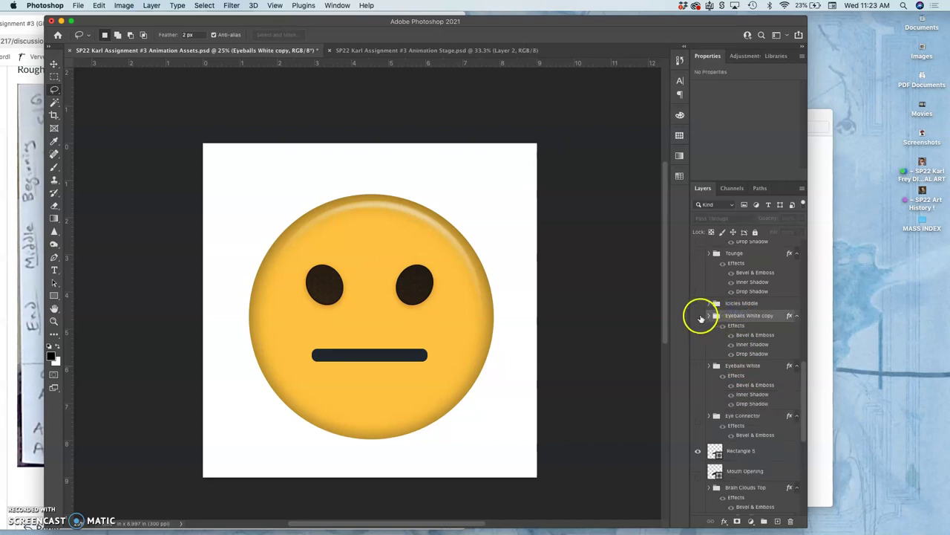
pyautogui.click(698, 315)
pyautogui.click(735, 316)
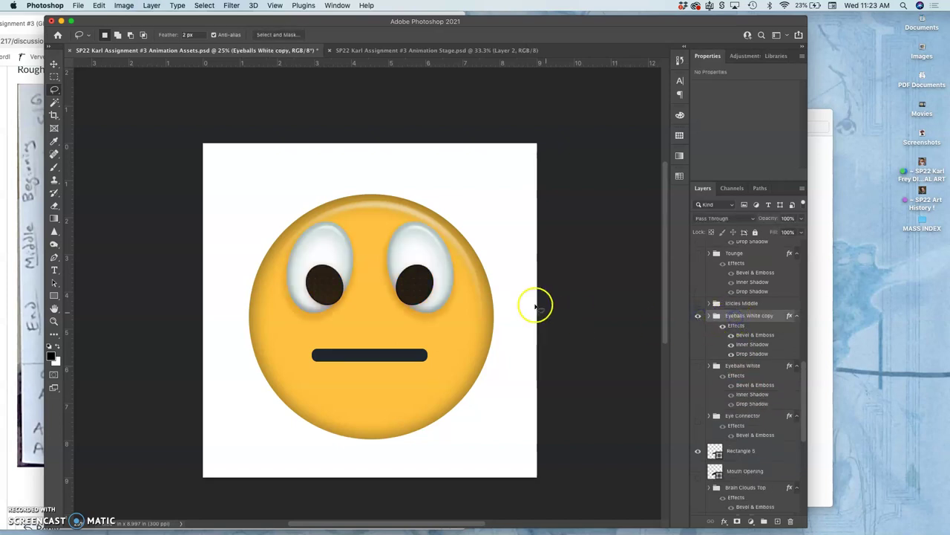
# Scale the Eyeballs White copy group to about 81% width and 63% height around the dark pupils.
pyautogui.press('super+t')
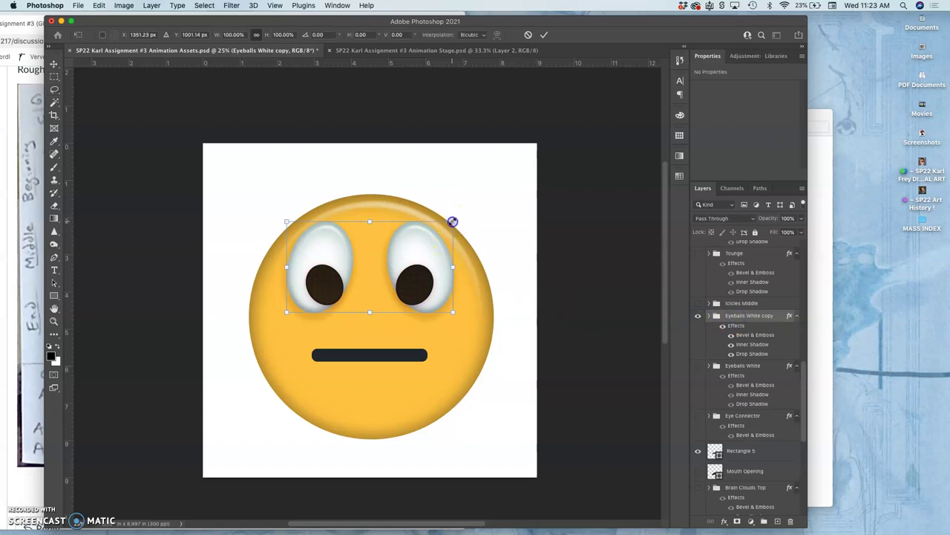
pyautogui.moveTo(451, 223); pyautogui.dragTo(450, 223)
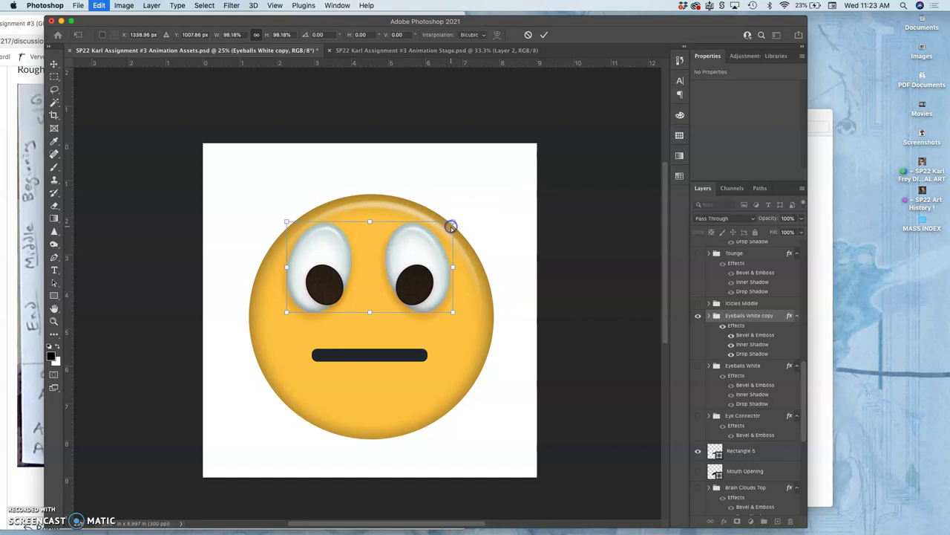
pyautogui.moveTo(370, 222); pyautogui.dragTo(369, 253)
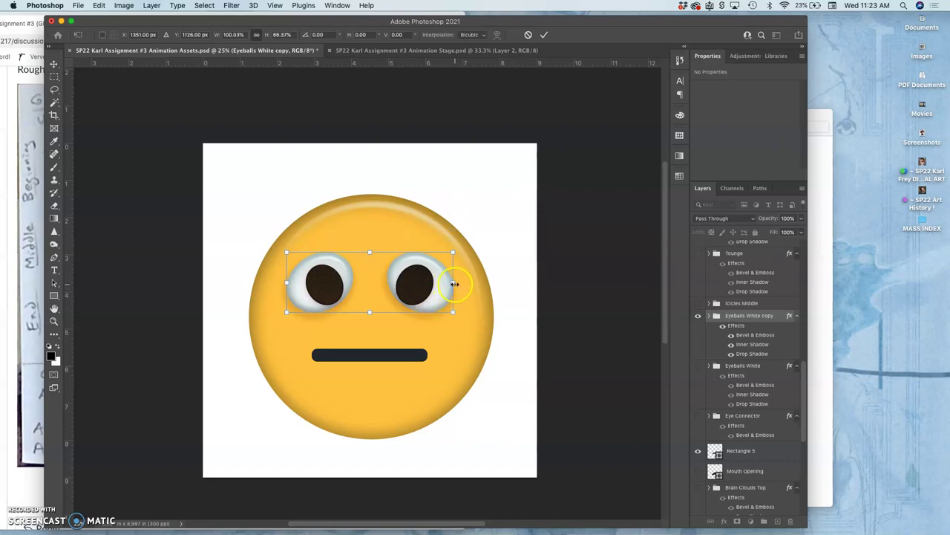
pyautogui.moveTo(453, 284); pyautogui.dragTo(438, 285)
pyautogui.moveTo(370, 254); pyautogui.dragTo(372, 254)
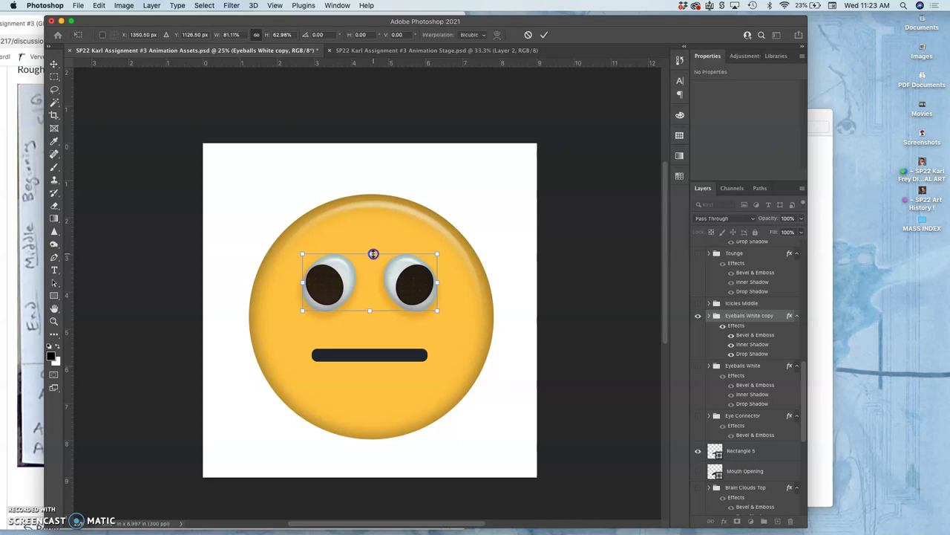
pyautogui.moveTo(373, 254); pyautogui.dragTo(374, 254)
# Apply a Perspective transform to the Eyeballs White copy group, widening its upper edge to round out the eye whites.
pyautogui.rightClick(390, 272)
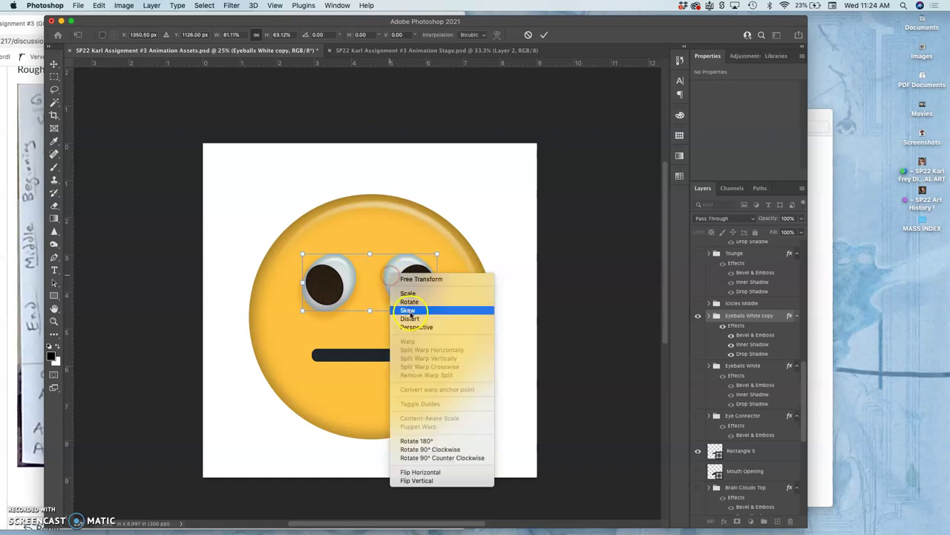
pyautogui.click(413, 327)
pyautogui.moveTo(438, 254); pyautogui.dragTo(450, 256)
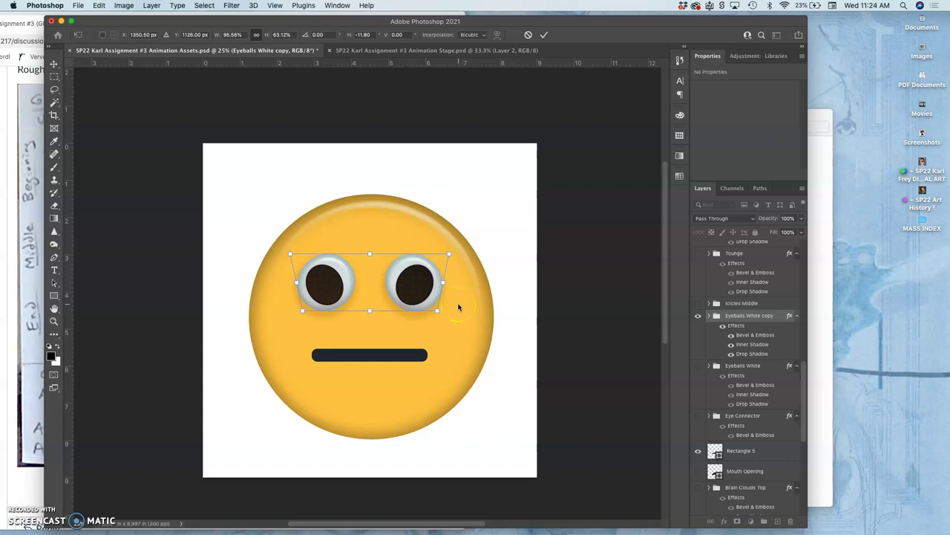
pyautogui.press('Return')
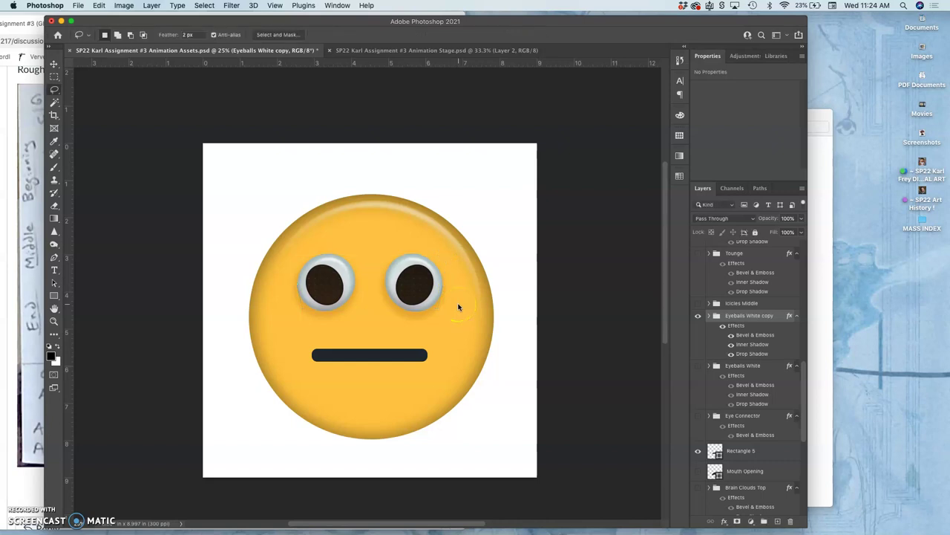
# Select the Eyeballs White copy and Eyes 2 groups together and scale both down slightly about their centre.
pyautogui.click(740, 318)
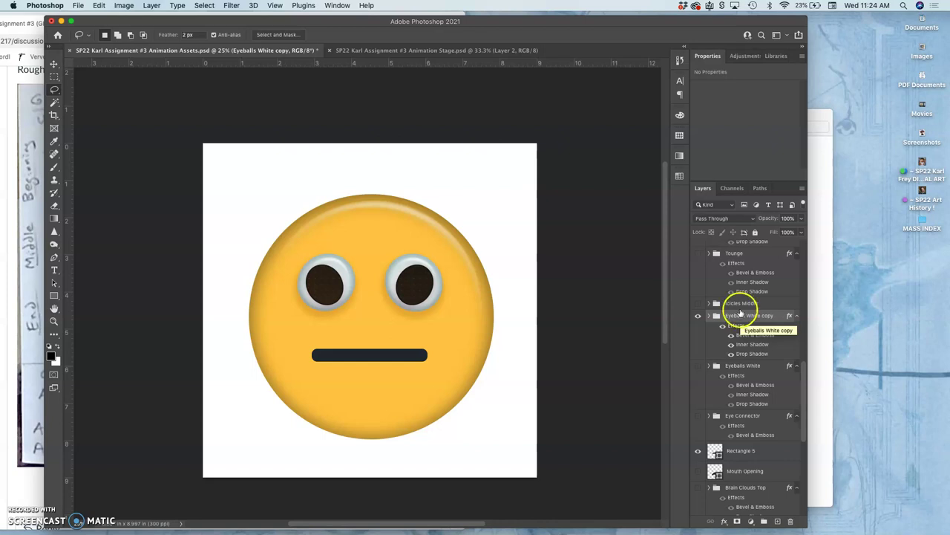
pyautogui.scroll(5, 740, 317)
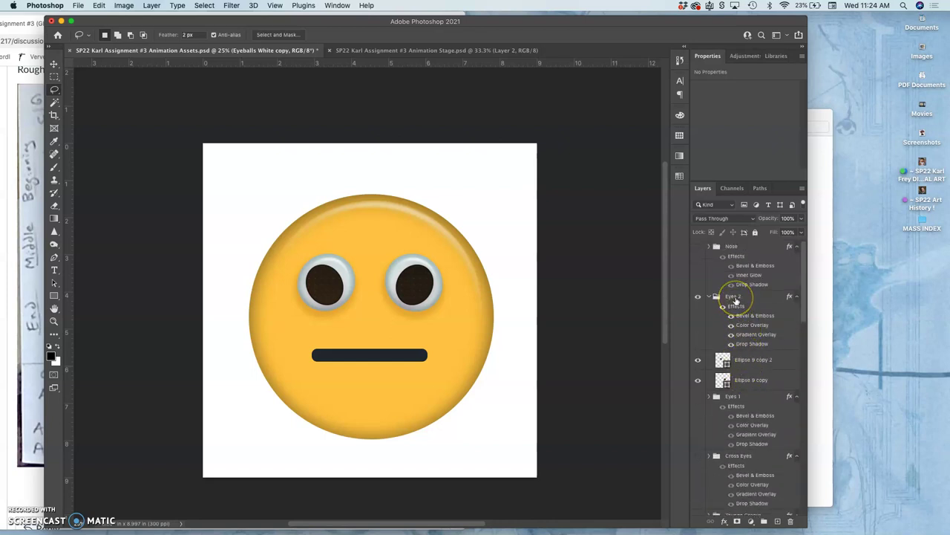
pyautogui.click(732, 298)
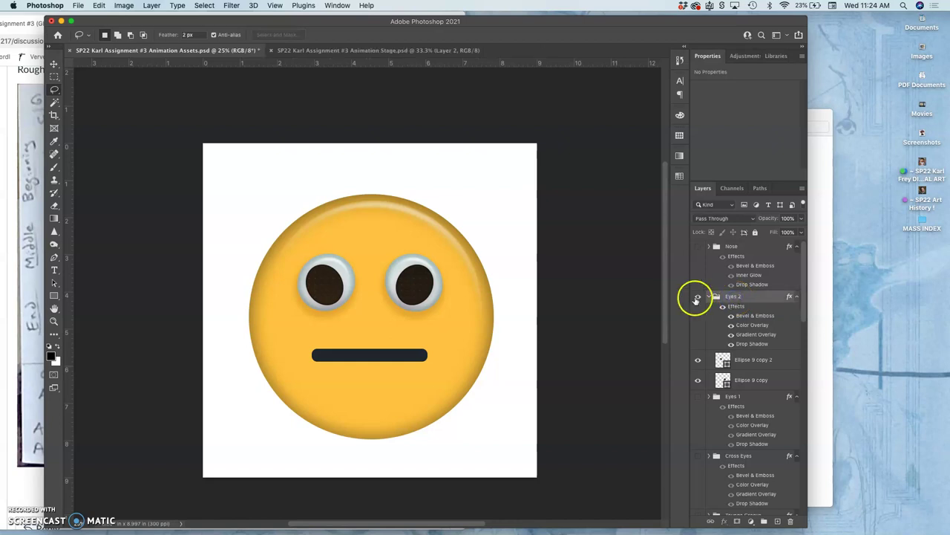
pyautogui.press('super+t')
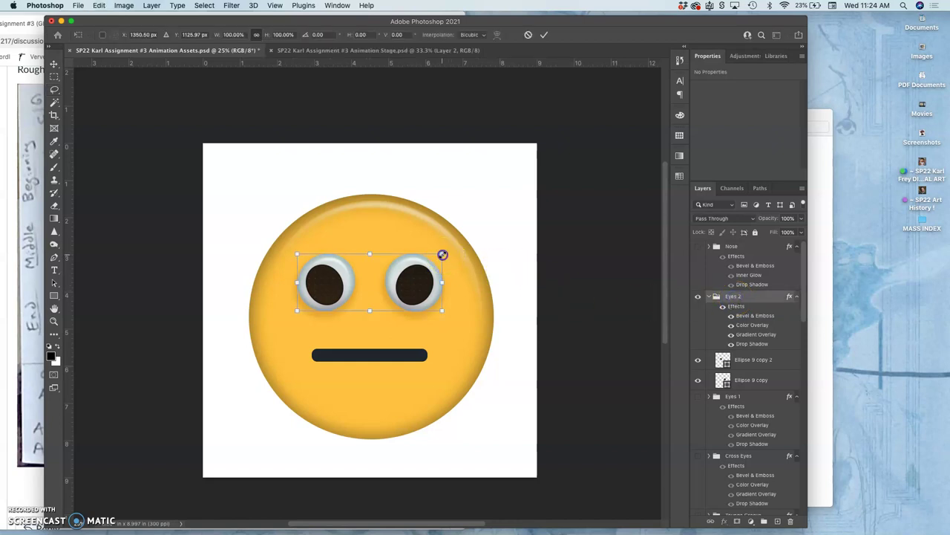
pyautogui.moveTo(442, 256); pyautogui.dragTo(431, 264)
pyautogui.press('Return')
pyautogui.press('l')
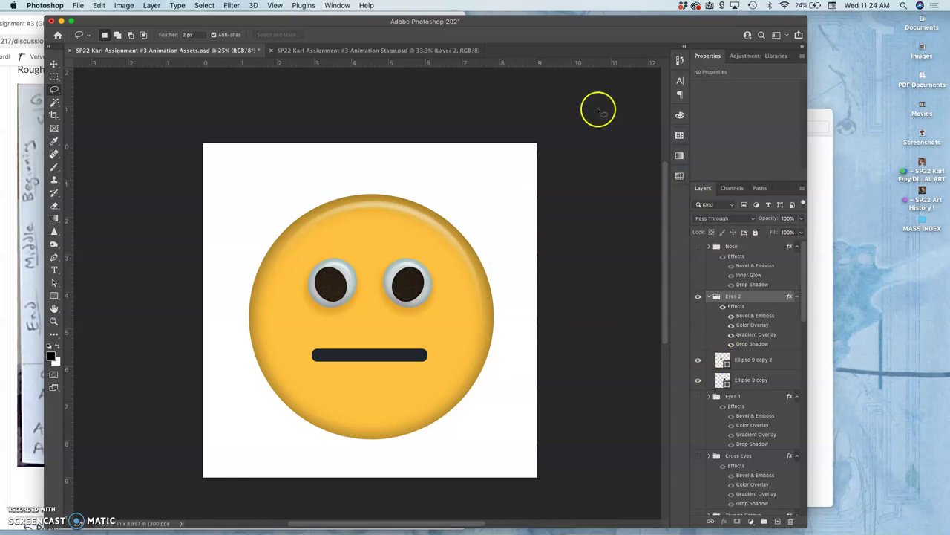
# Compare the enlarged eyes in the Animation Assets document with the original face in the Animation Stage document.
pyautogui.click(408, 50)
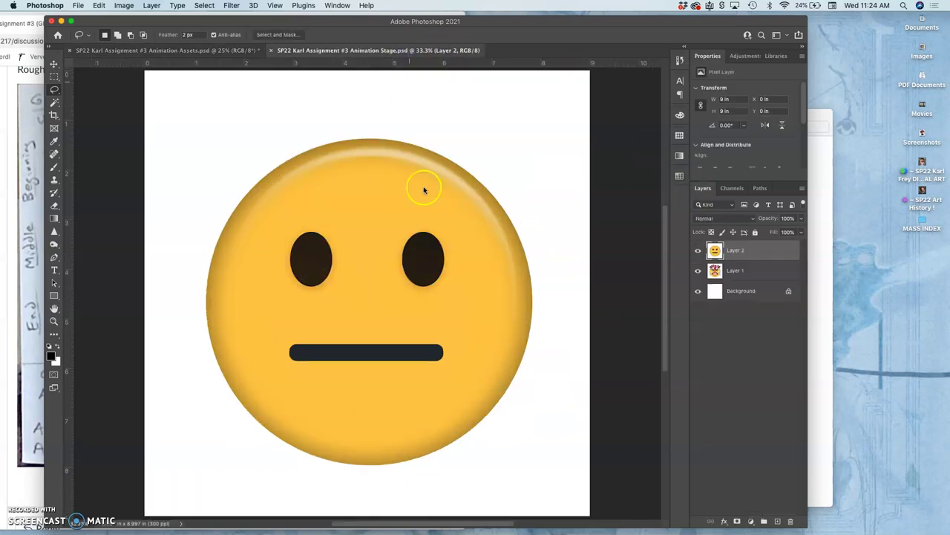
pyautogui.click(216, 50)
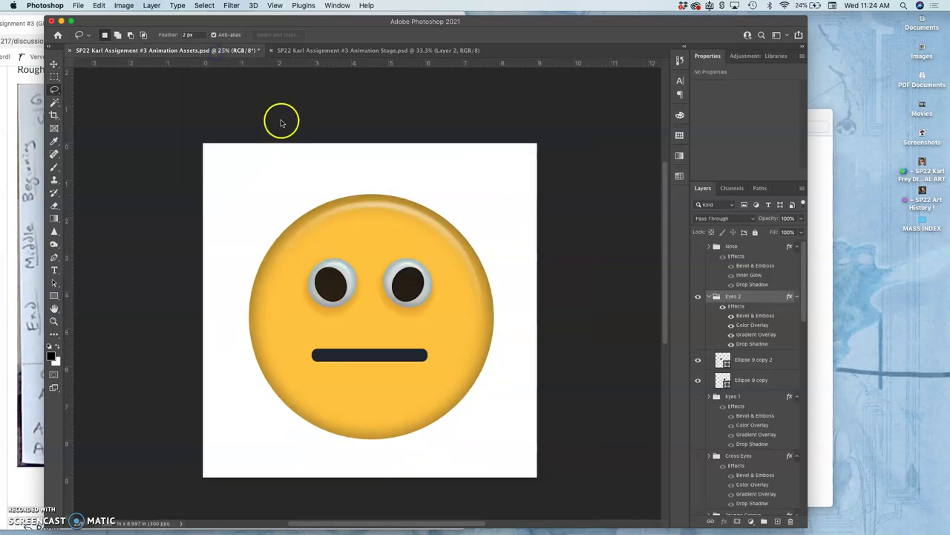
pyautogui.press('super+plus')
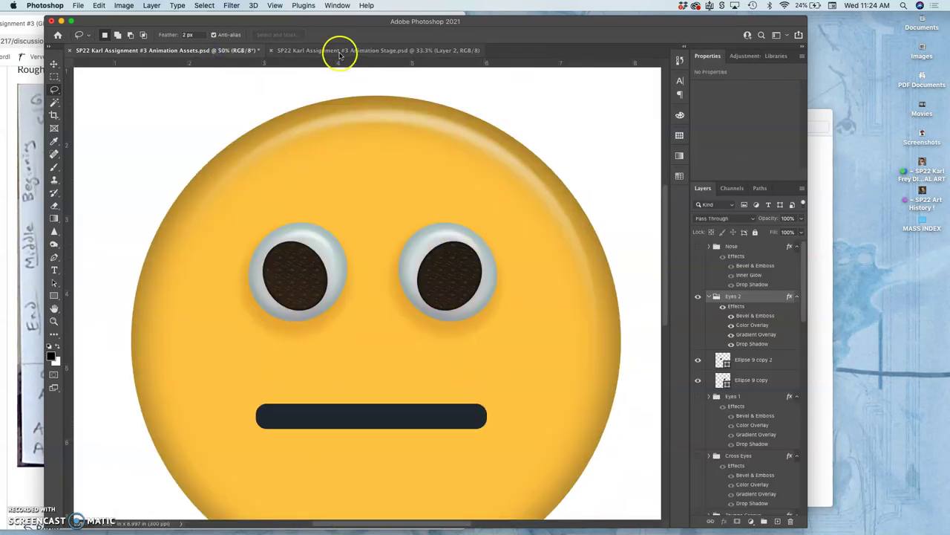
pyautogui.click(340, 52)
pyautogui.click(235, 50)
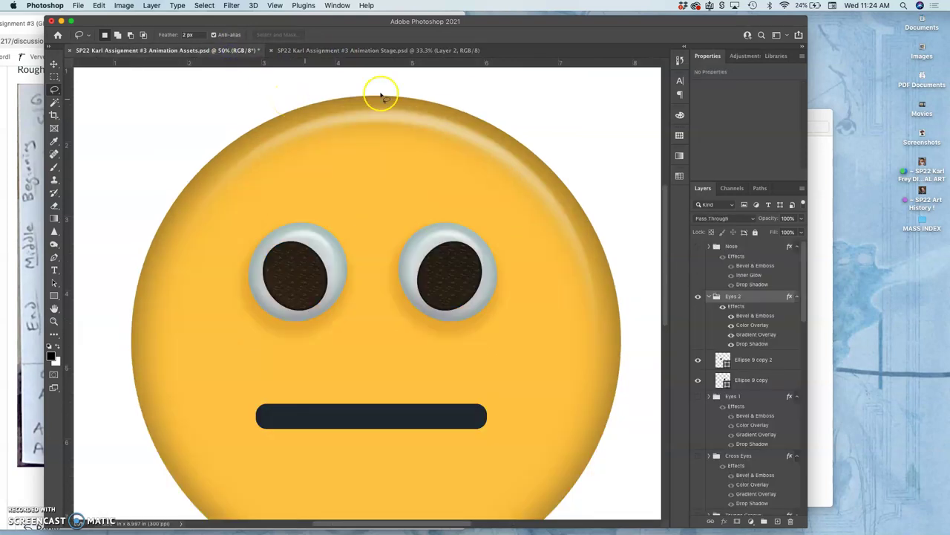
# Duplicate the Eyes 2 group and rename the copy Eyes 3.
pyautogui.click(741, 299)
pyautogui.click(750, 297)
pyautogui.moveTo(750, 300)
pyautogui.mouseDown()
pyautogui.moveTo(767, 364)
pyautogui.moveTo(743, 297)
pyautogui.mouseUp()
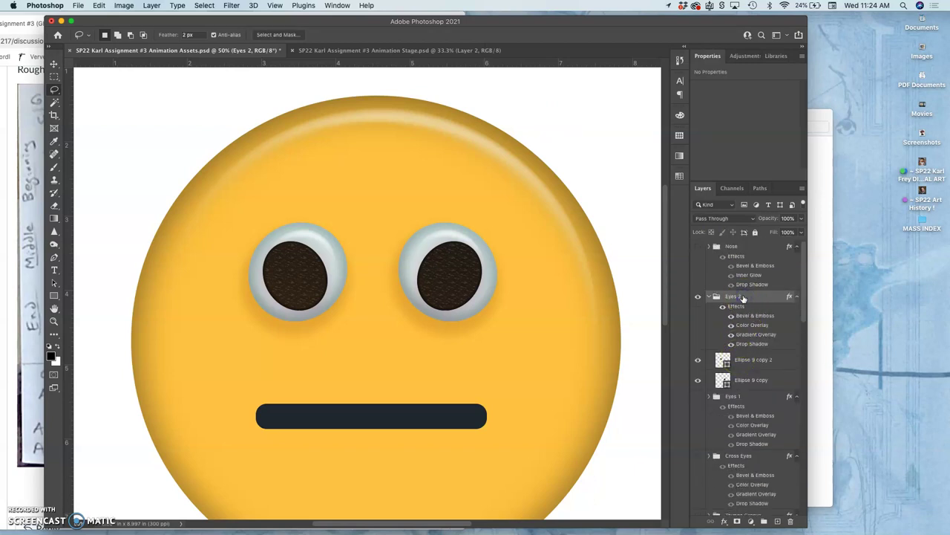
pyautogui.press('super+j')
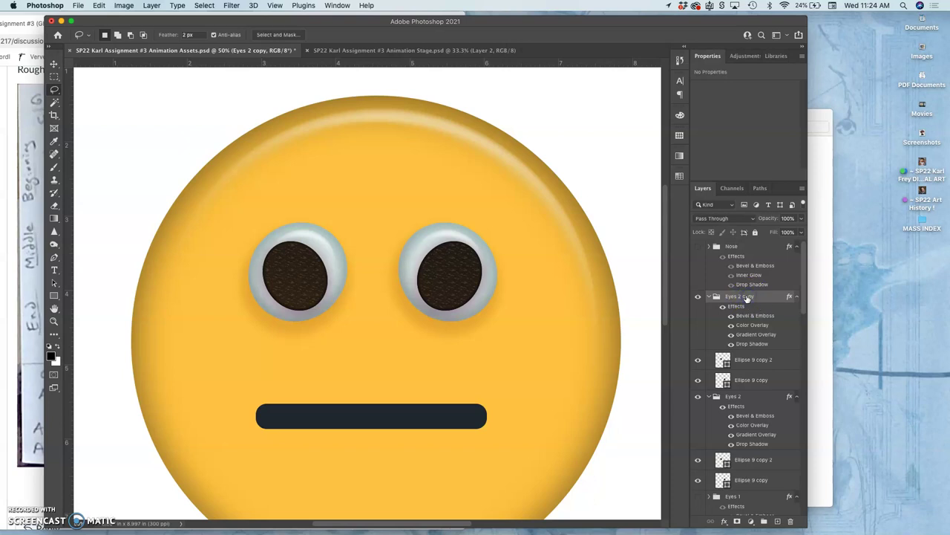
pyautogui.click(758, 361)
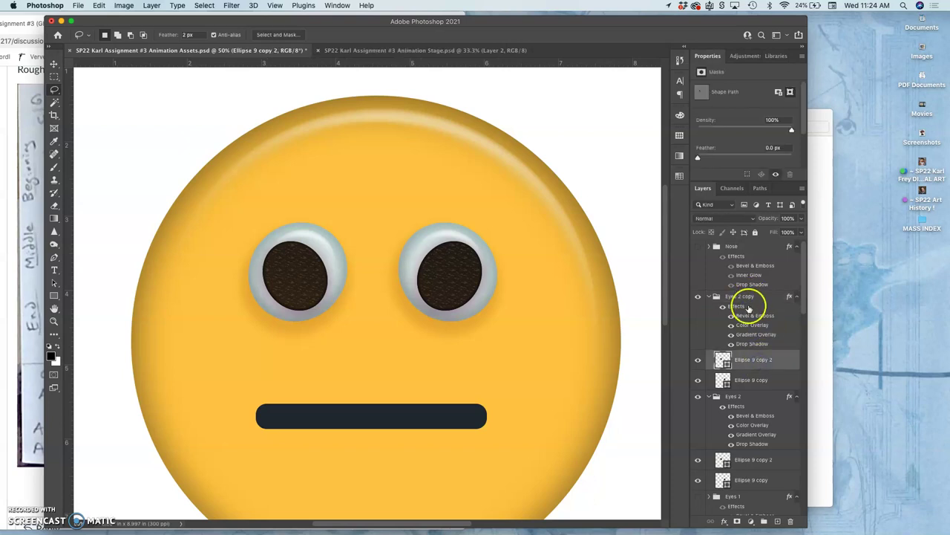
pyautogui.click(746, 298)
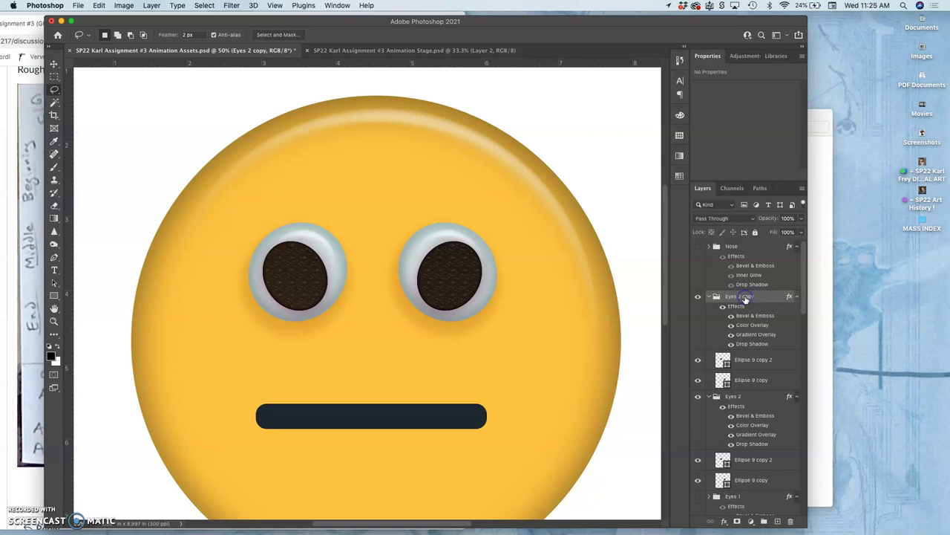
pyautogui.doubleClick(745, 296)
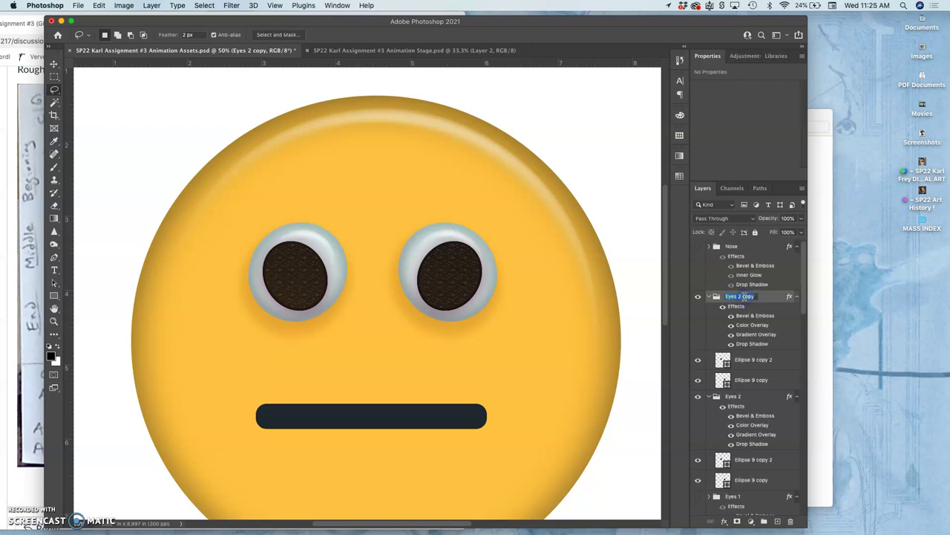
pyautogui.click(752, 297)
pyautogui.write('3')
pyautogui.click(757, 314)
# Toggle the Eyes 3 and Eyes 2 groups, leaving Eyes 3 hidden and Eyes 2 shown.
pyautogui.click(698, 297)
pyautogui.click(701, 301)
pyautogui.click(723, 324)
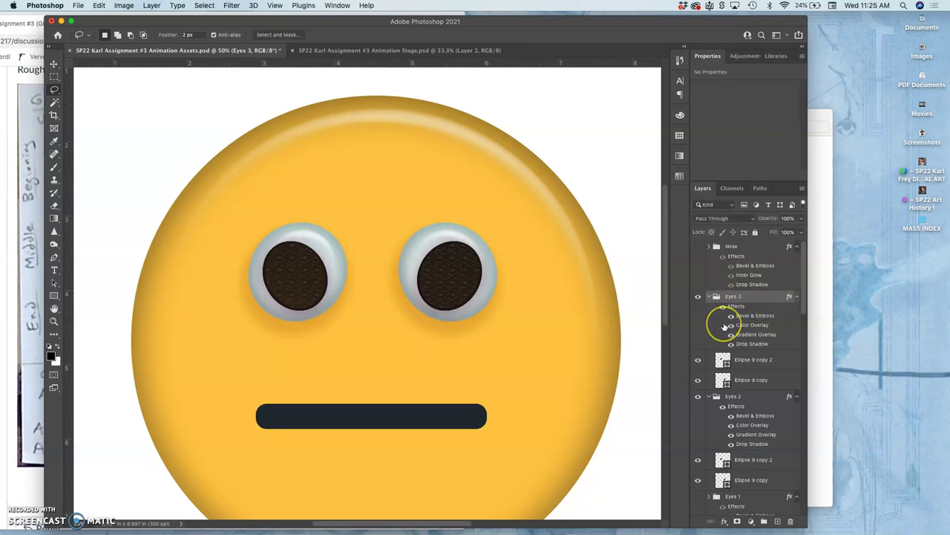
pyautogui.click(698, 397)
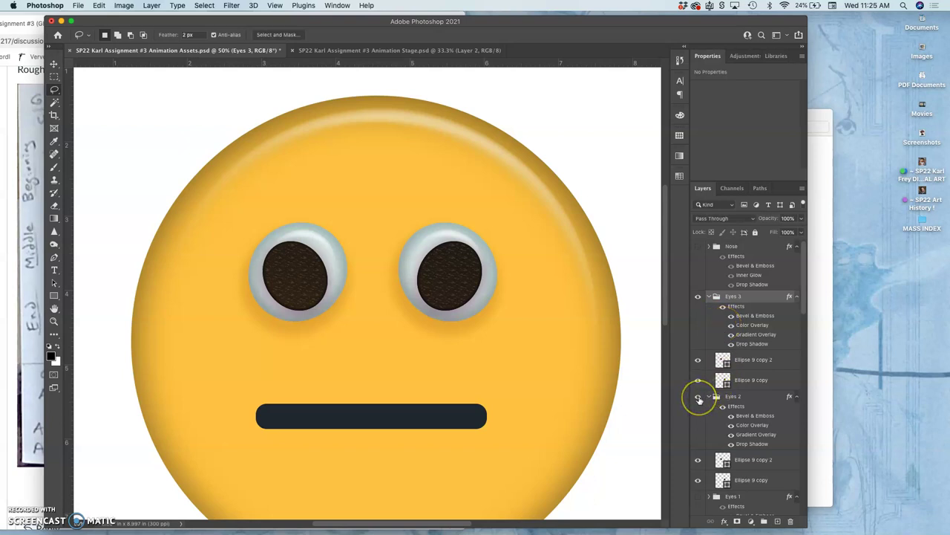
pyautogui.click(698, 297)
pyautogui.click(699, 399)
pyautogui.click(698, 397)
pyautogui.click(698, 397)
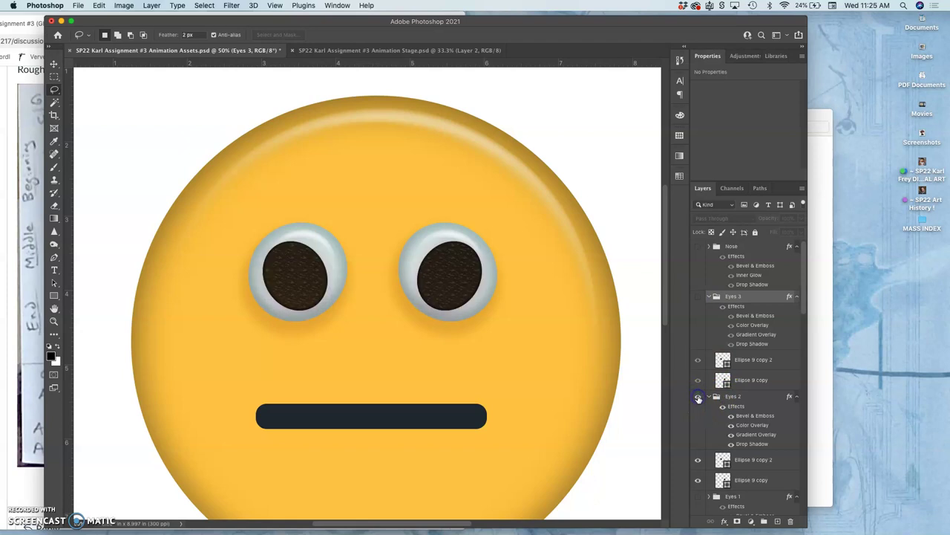
# Apply a Perspective transform to the Eyes 2 group, narrowing its upper edge by about 10.8° to straighten the pupils.
pyautogui.click(730, 401)
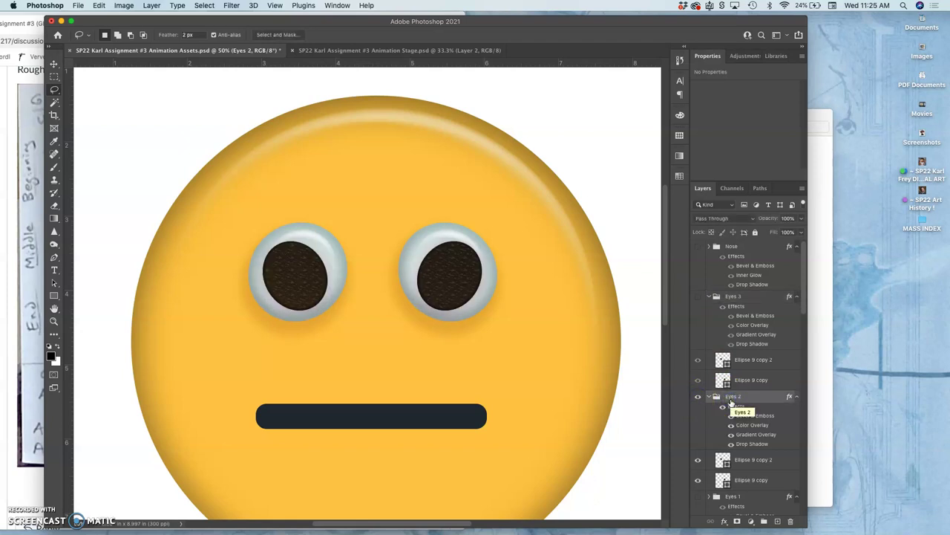
pyautogui.press('super+t')
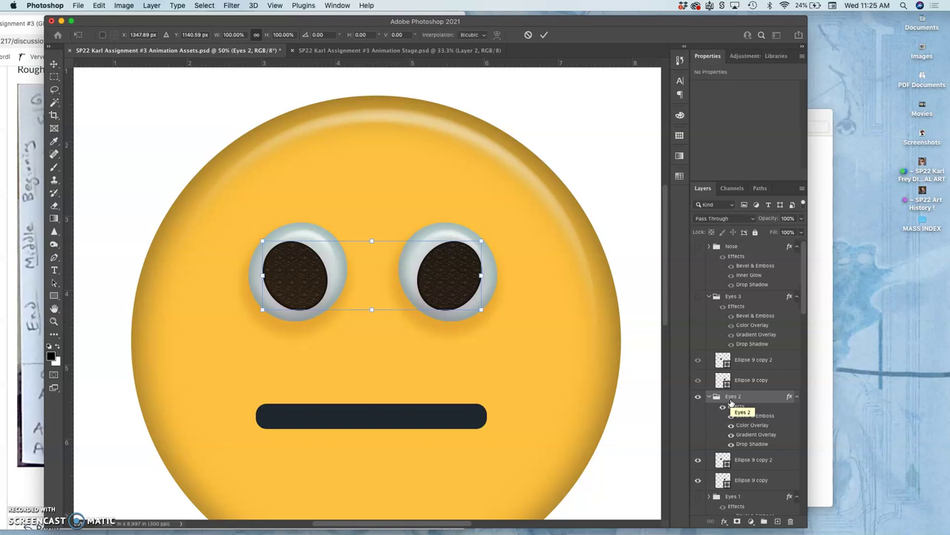
pyautogui.rightClick(451, 265)
pyautogui.click(463, 314)
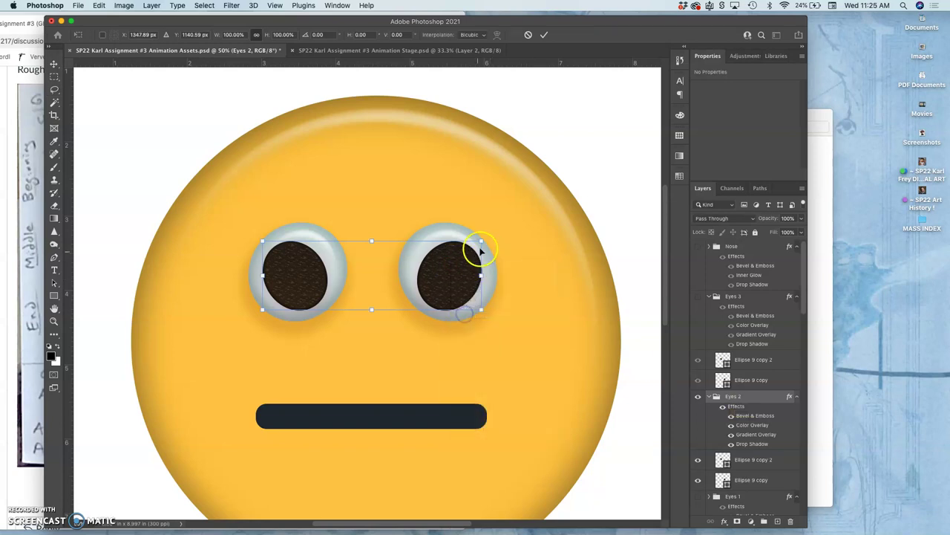
pyautogui.moveTo(482, 242); pyautogui.dragTo(468, 242)
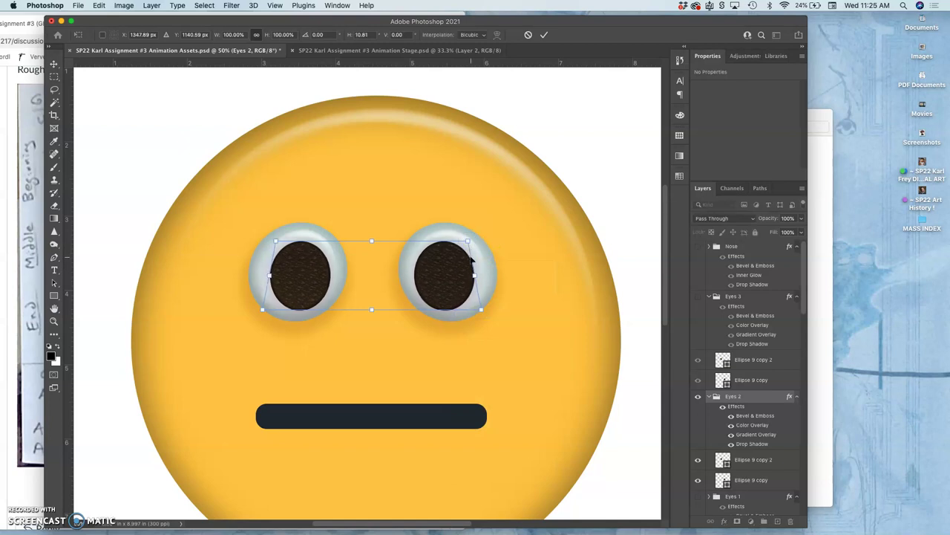
pyautogui.press('Return')
# Find the Eyeballs White copy group in the layer stack and rename it Eyeballs White 3.
pyautogui.click(743, 450)
pyautogui.scroll(-5, 735, 454)
pyautogui.scroll(-10, 735, 456)
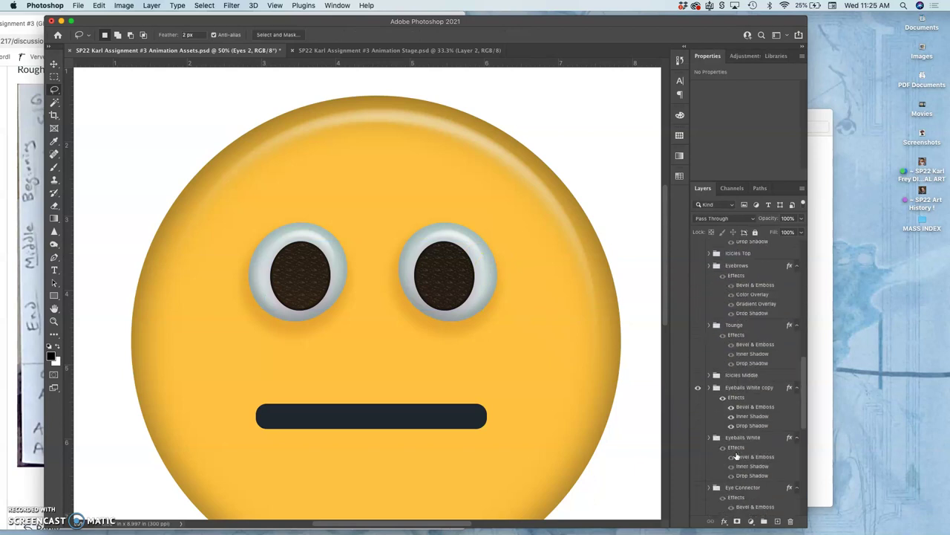
pyautogui.scroll(5, 735, 456)
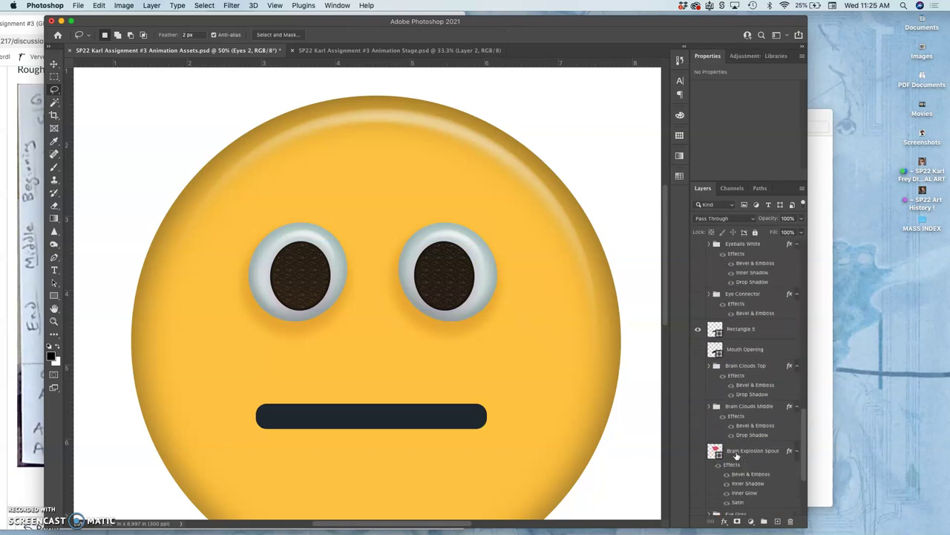
pyautogui.scroll(1, 735, 455)
pyautogui.moveTo(735, 450); pyautogui.dragTo(708, 310)
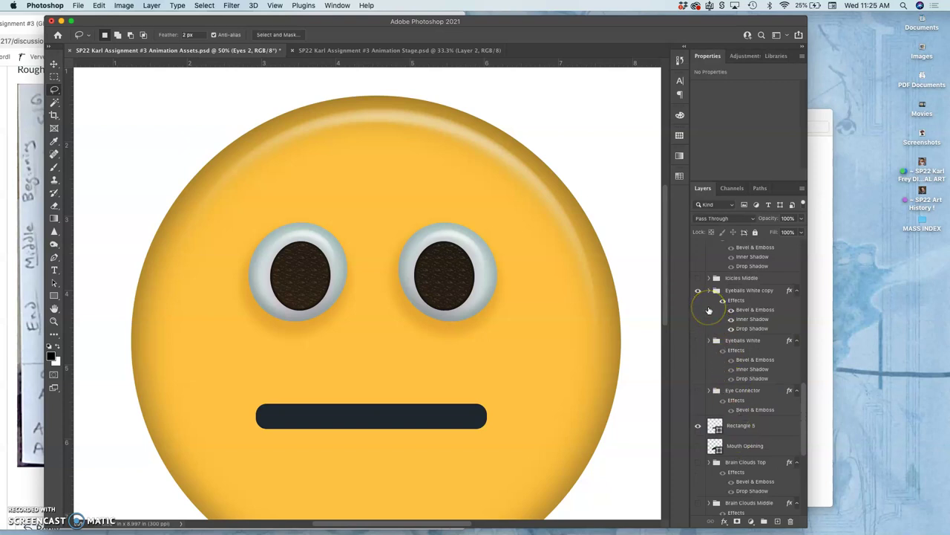
pyautogui.click(732, 292)
pyautogui.scroll(2, 732, 294)
pyautogui.click(749, 335)
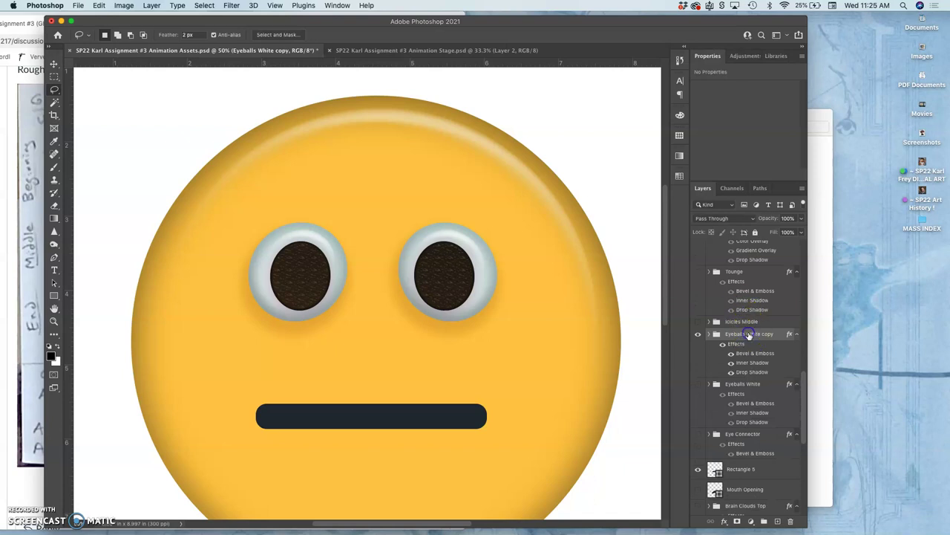
pyautogui.doubleClick(750, 334)
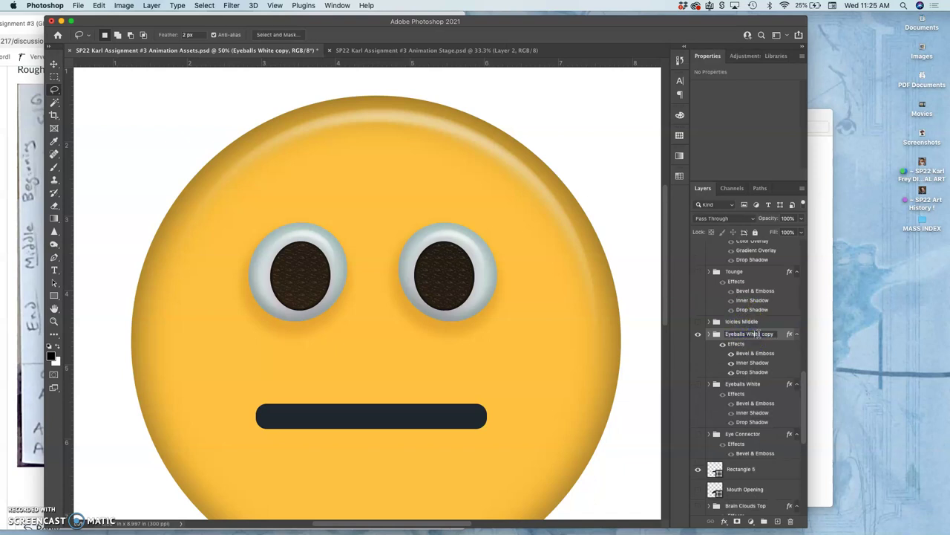
pyautogui.write('3')
pyautogui.click(774, 335)
pyautogui.doubleClick(754, 334)
pyautogui.click(770, 337)
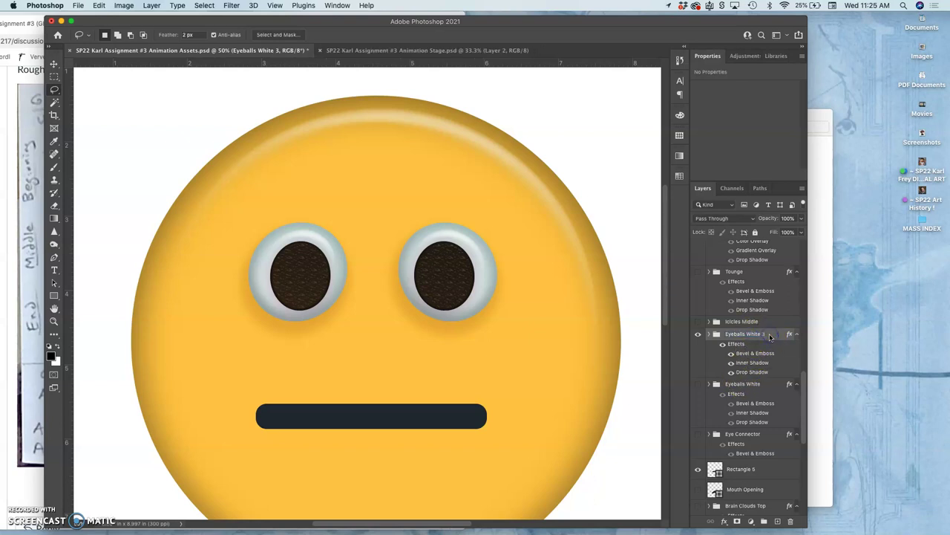
# Duplicate the Eyeballs White 3 group.
pyautogui.moveTo(754, 336); pyautogui.dragTo(744, 377)
pyautogui.click(747, 334)
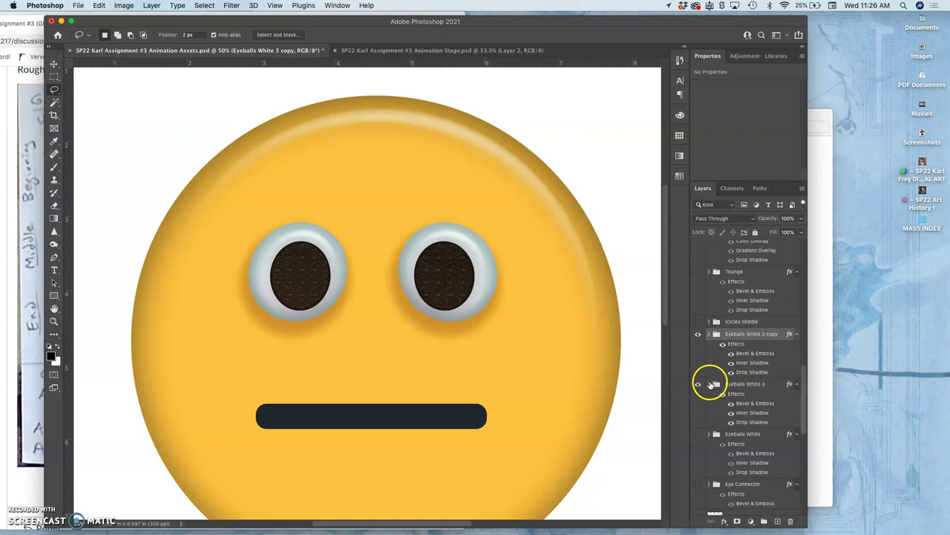
# Move the duplicated eyeball group below Eyeballs White 3 and rename it Eyeballs White 2.
pyautogui.moveTo(732, 333); pyautogui.dragTo(726, 428)
pyautogui.doubleClick(756, 384)
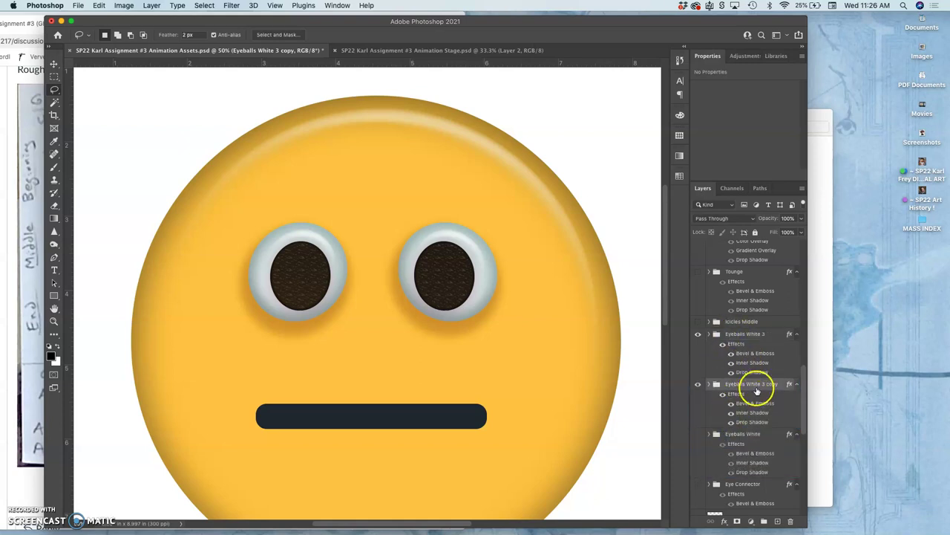
pyautogui.moveTo(761, 384); pyautogui.dragTo(787, 384)
pyautogui.write('2')
pyautogui.click(783, 403)
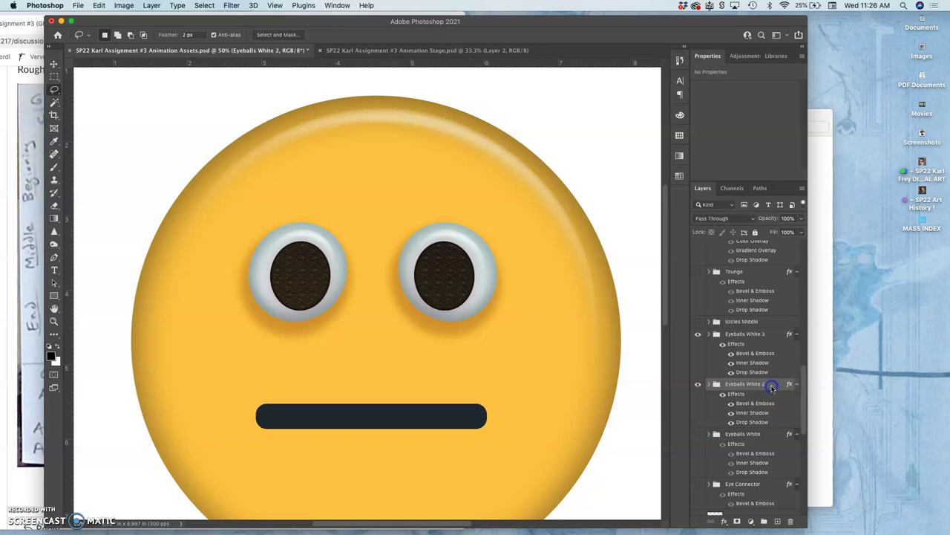
# Scale the Eyeballs White 2 group about its centre to about 86% width and 74% height, and hide the Eyeballs White 3 group.
pyautogui.press('super+t')
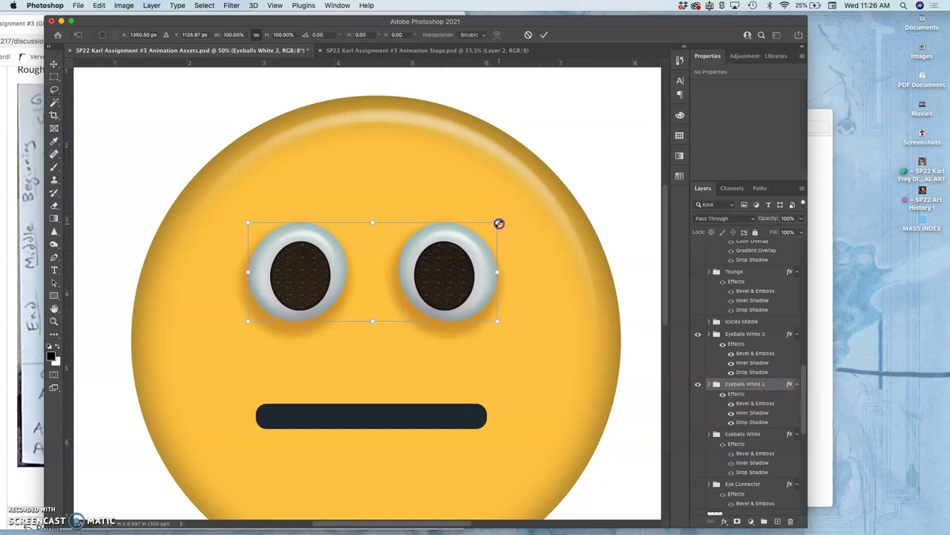
pyautogui.moveTo(499, 222); pyautogui.dragTo(490, 228)
pyautogui.press('super+z')
pyautogui.click(492, 221)
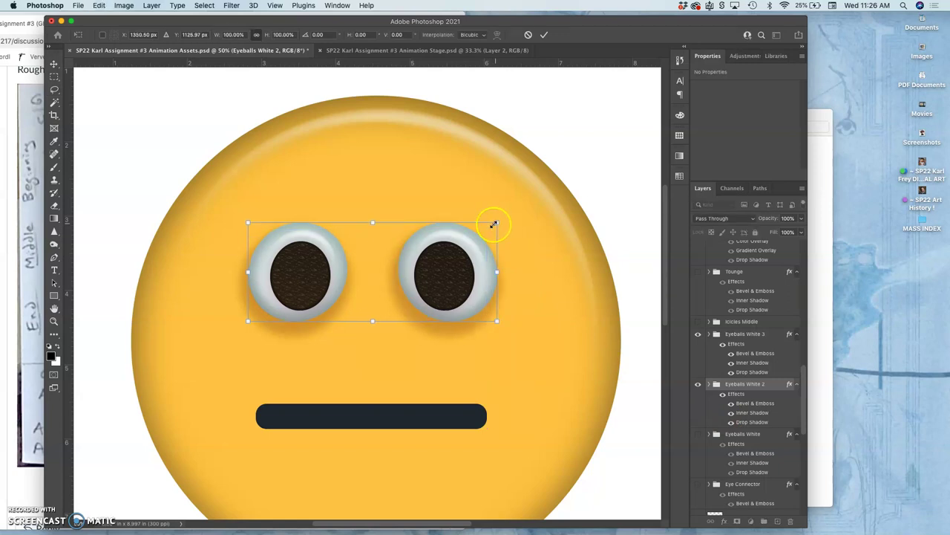
pyautogui.rightClick(455, 236)
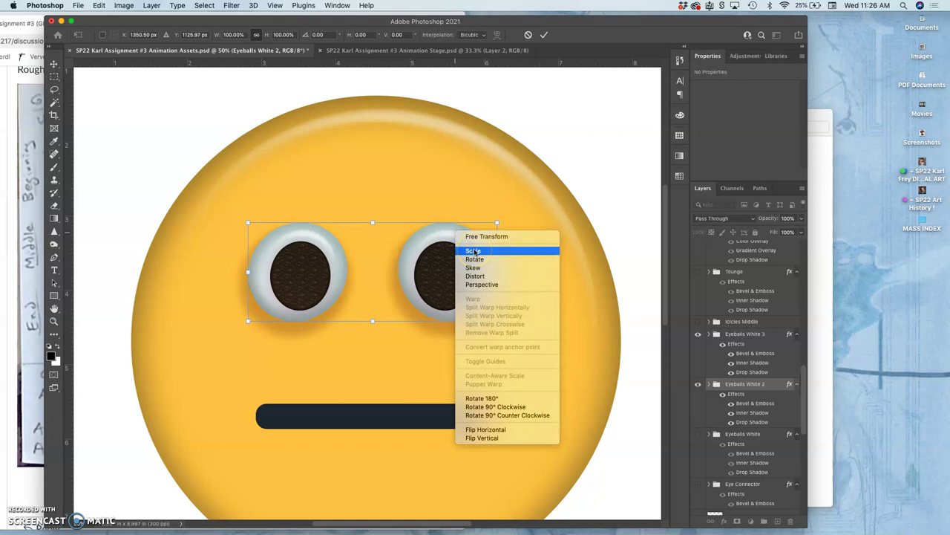
pyautogui.click(474, 252)
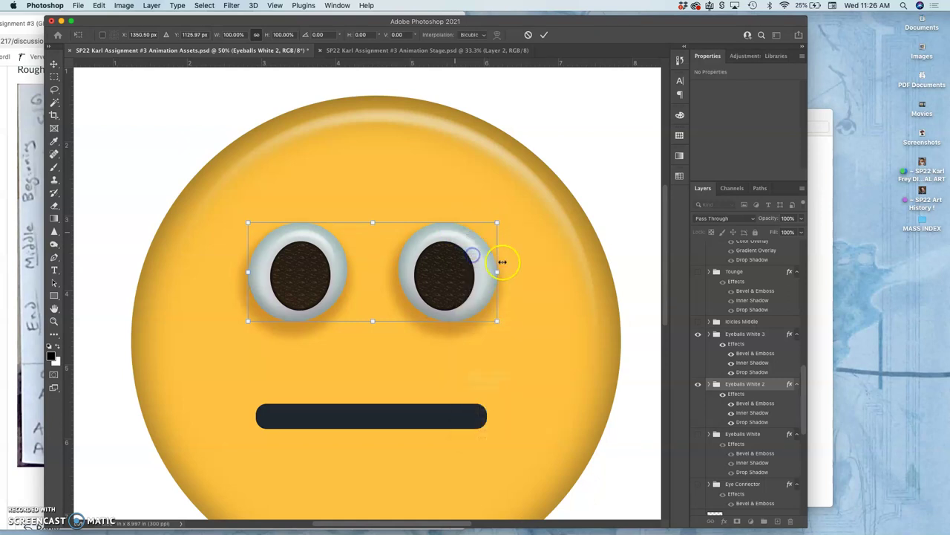
pyautogui.moveTo(497, 223); pyautogui.dragTo(480, 236)
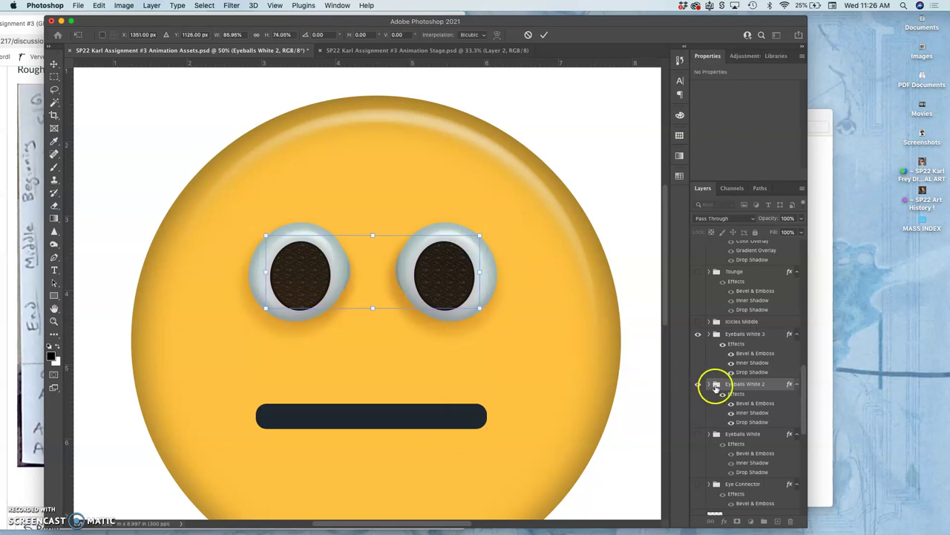
pyautogui.click(699, 337)
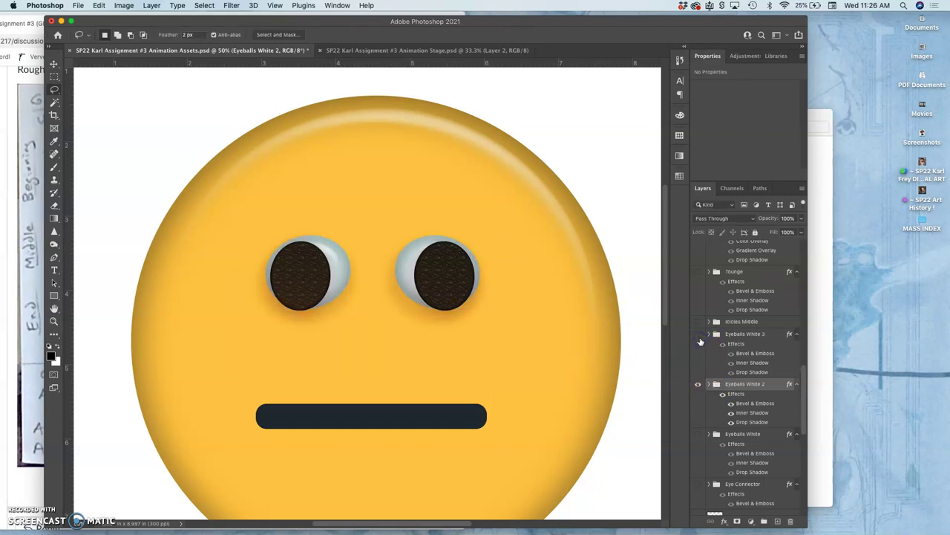
pyautogui.press('super+z')
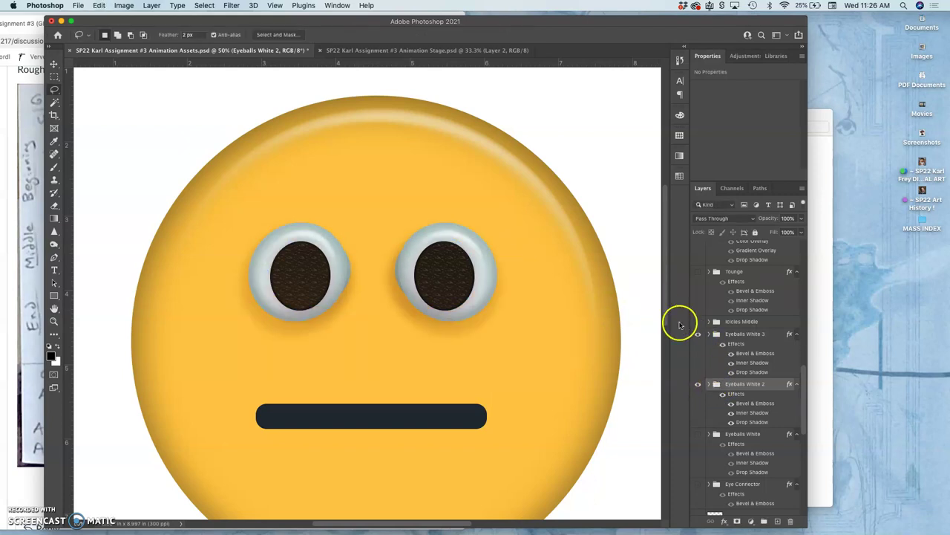
pyautogui.click(697, 334)
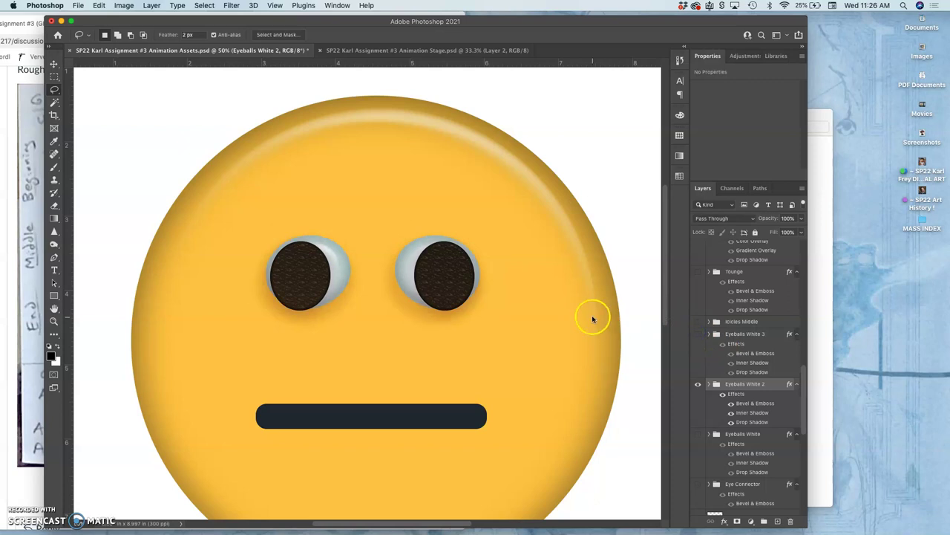
# Transform the Eyeballs White 2 group again, stretching its height to about 121% and skewing both sides about 9.1° to widen the lower edge.
pyautogui.press('super+t')
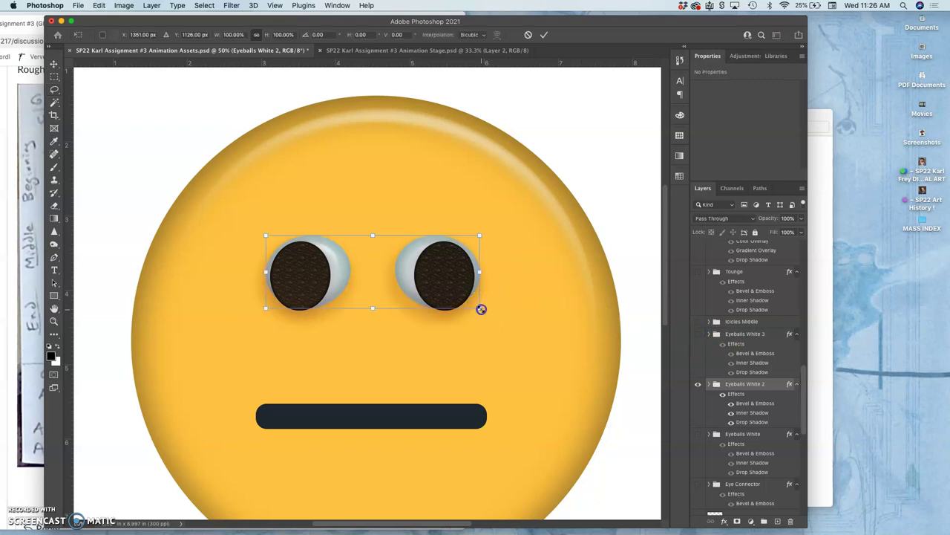
pyautogui.moveTo(481, 309); pyautogui.dragTo(483, 317)
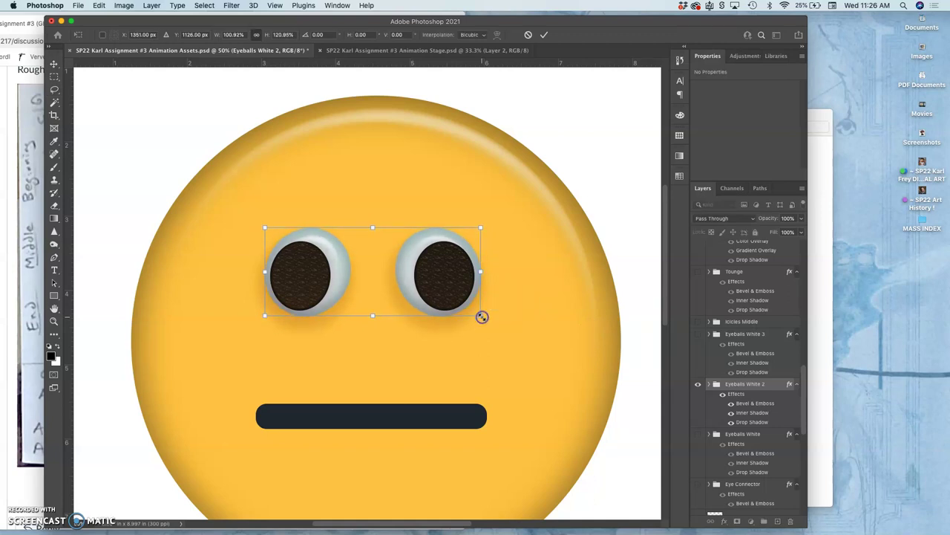
pyautogui.rightClick(394, 270)
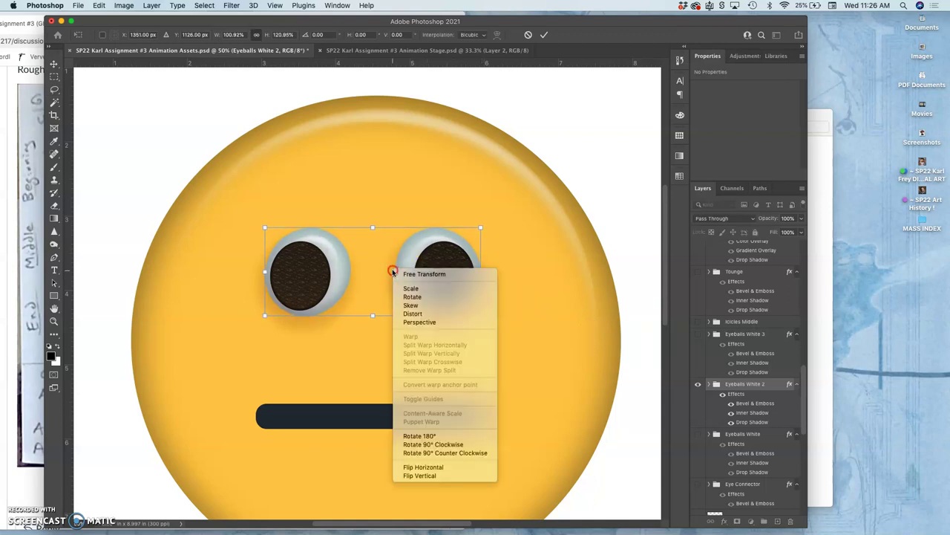
pyautogui.click(412, 315)
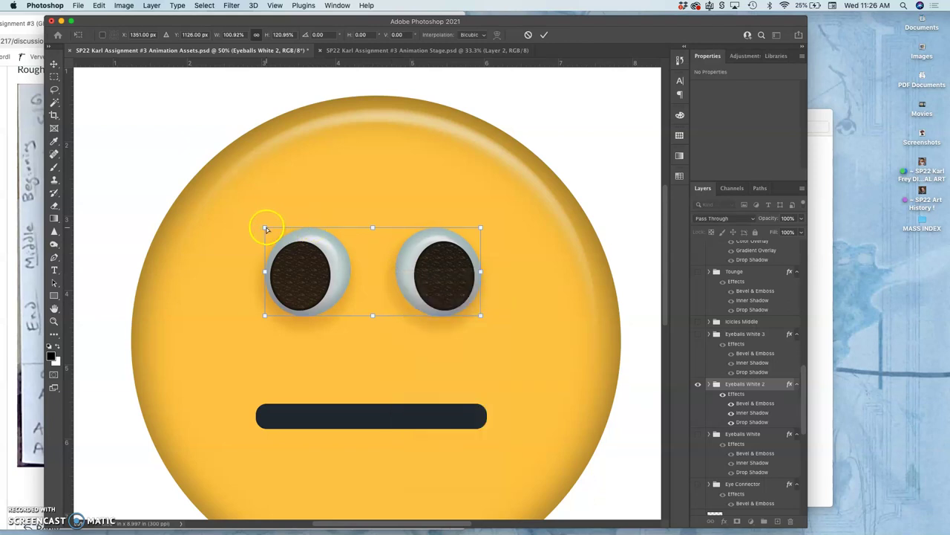
pyautogui.rightClick(339, 251)
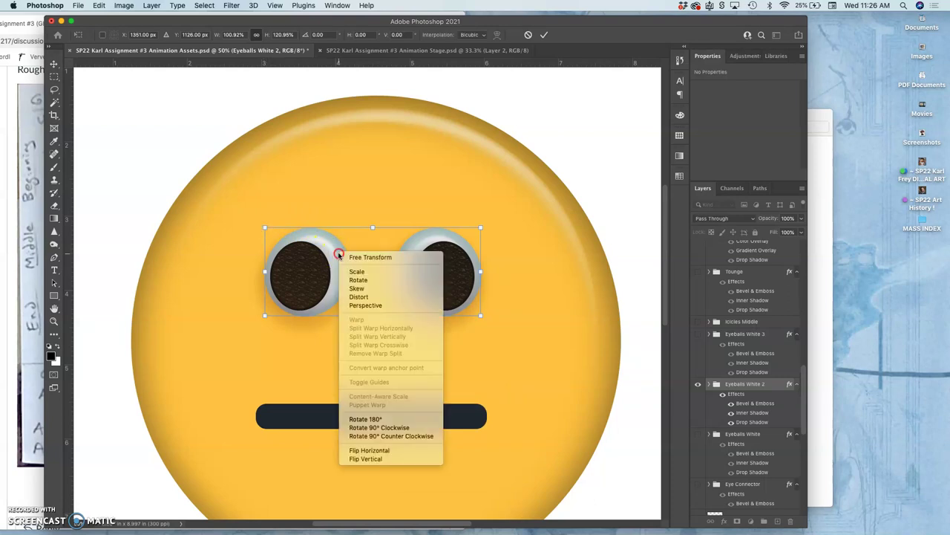
pyautogui.click(360, 290)
pyautogui.moveTo(481, 229)
pyautogui.mouseDown()
pyautogui.moveTo(484, 238)
pyautogui.moveTo(481, 229)
pyautogui.mouseUp()
pyautogui.moveTo(372, 227)
pyautogui.mouseDown()
pyautogui.moveTo(374, 240)
pyautogui.moveTo(359, 240)
pyautogui.moveTo(365, 237)
pyautogui.mouseUp()
pyautogui.press('super+z')
pyautogui.moveTo(483, 314); pyautogui.dragTo(494, 315)
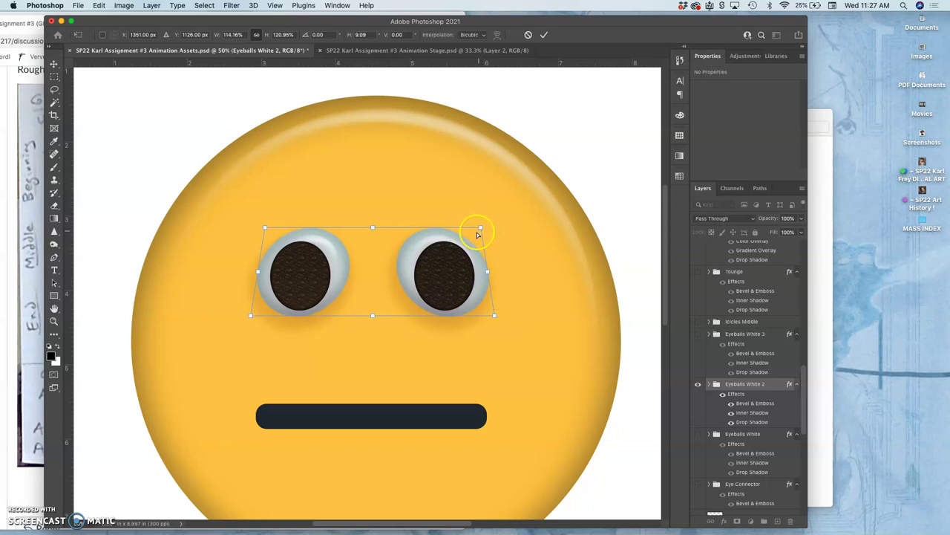
# Scale the skewed Eyeballs White 2 group to about 107% width and 120% height, and apply the transform.
pyautogui.rightClick(453, 242)
pyautogui.click(468, 263)
pyautogui.moveTo(480, 229); pyautogui.dragTo(473, 227)
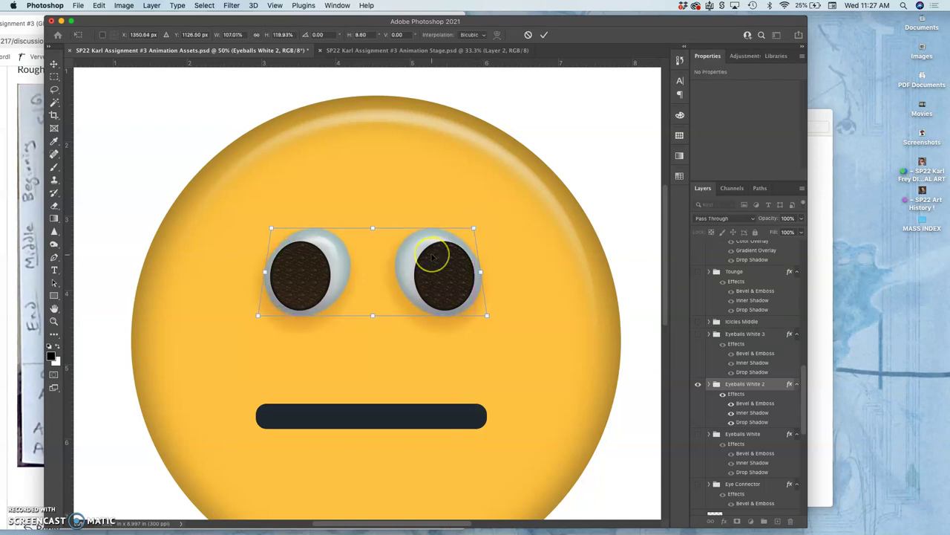
pyautogui.press('Return')
pyautogui.press('l')
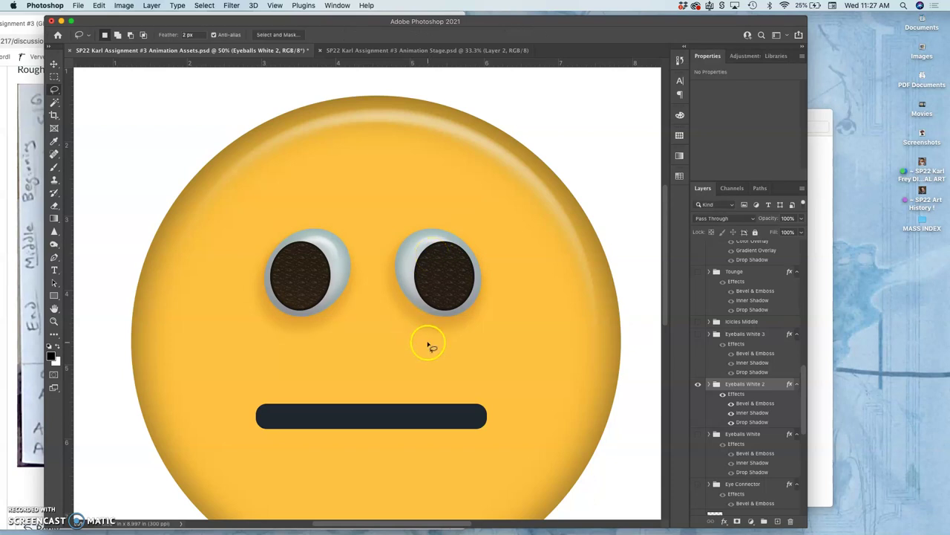
# Review the whole face and compare it with the middle frame of the storyboard's beginning row.
pyautogui.press('super+minus')
pyautogui.press('super+minus')
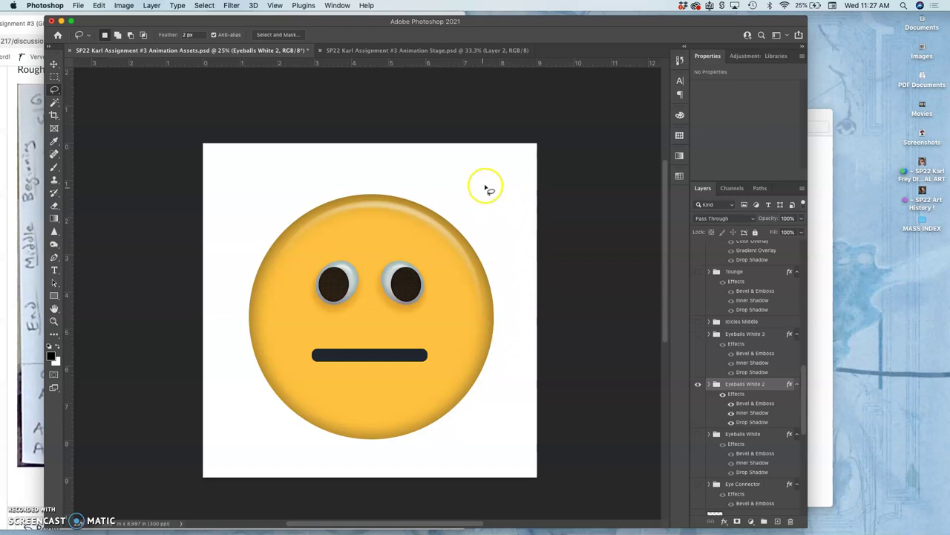
pyautogui.click(374, 50)
pyautogui.click(255, 50)
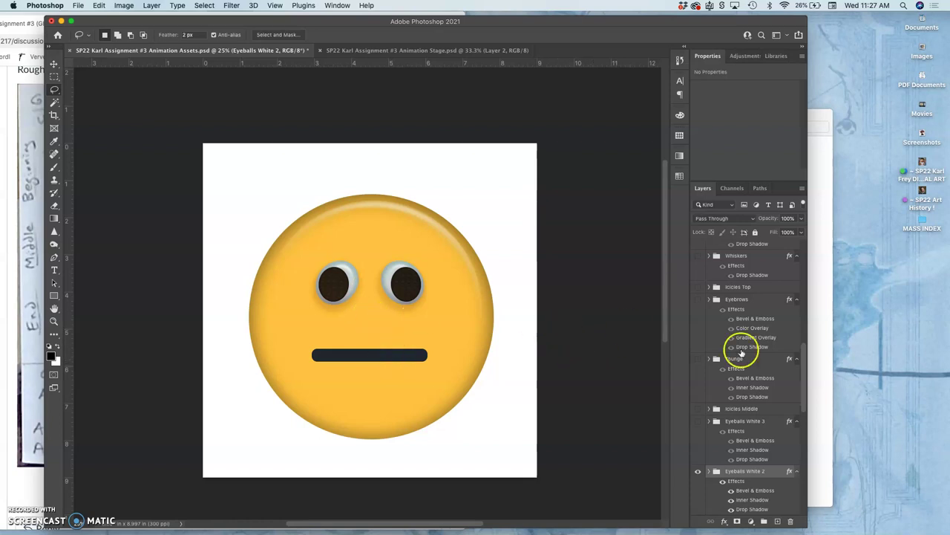
pyautogui.click(37, 245)
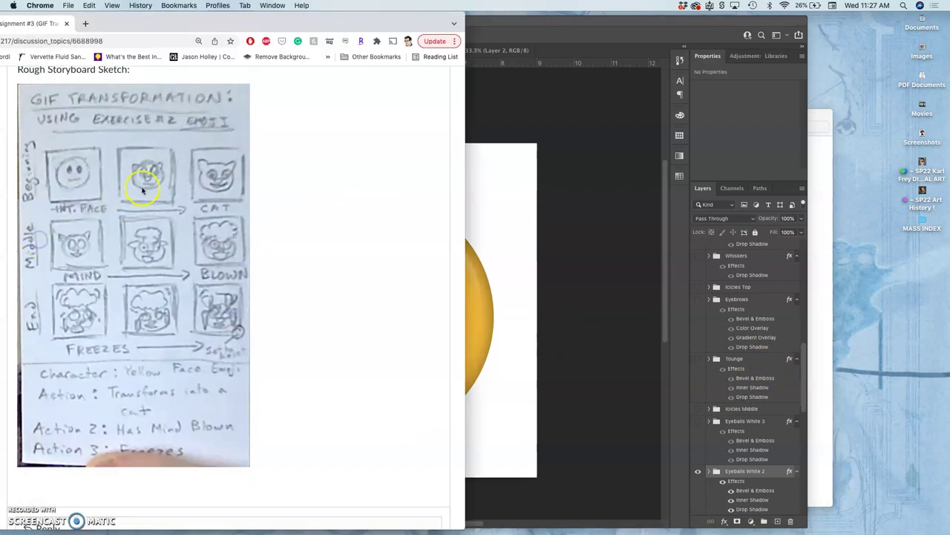
pyautogui.click(771, 401)
pyautogui.click(772, 402)
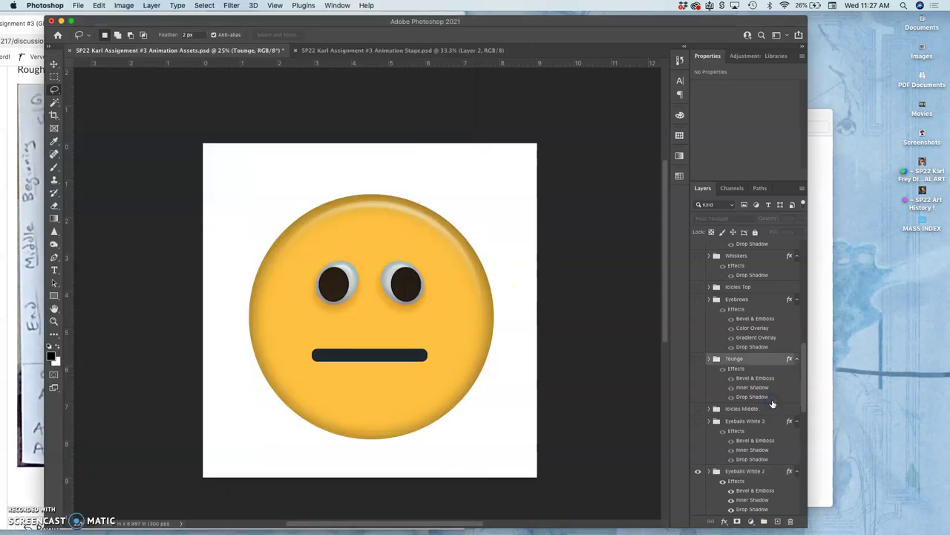
# Show the Nose group, duplicate it, and hide the original Nose group.
pyautogui.scroll(5, 772, 403)
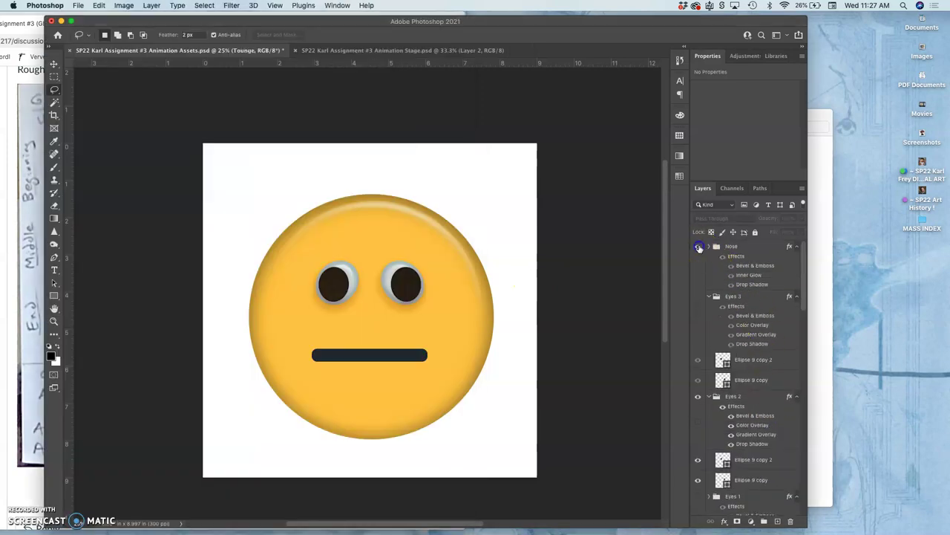
pyautogui.click(699, 248)
pyautogui.click(738, 247)
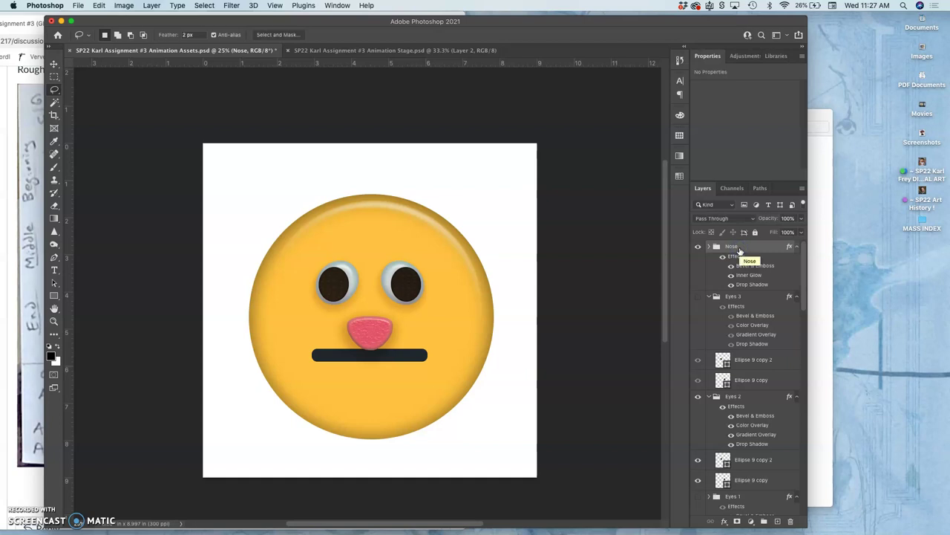
pyautogui.press('super+j')
pyautogui.click(698, 297)
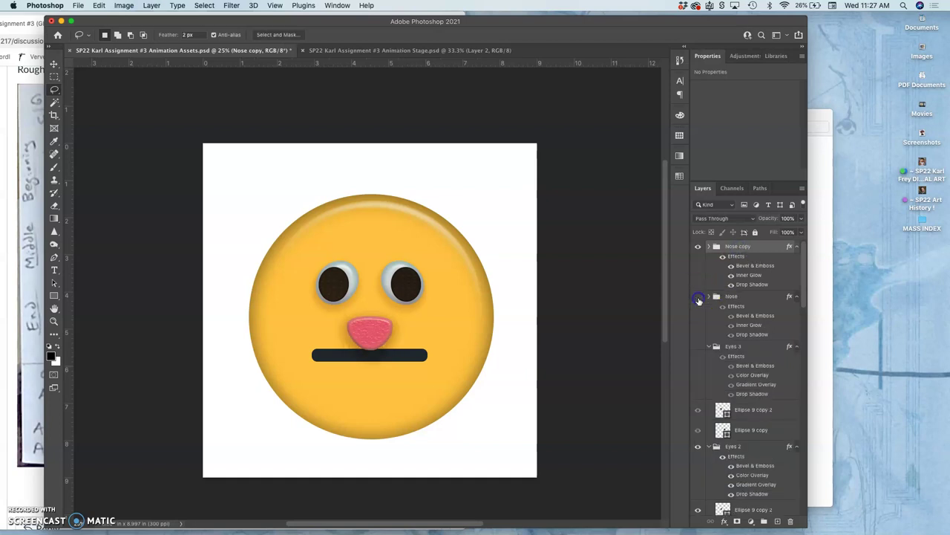
# Shrink the Nose copy group proportionally about its centre and lower its opacity to 46%.
pyautogui.press('super+t')
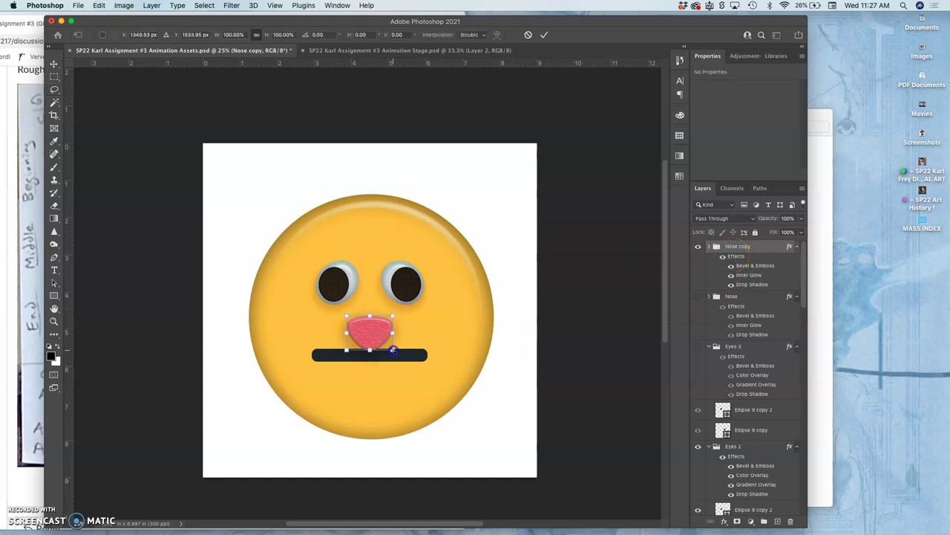
pyautogui.moveTo(392, 350); pyautogui.dragTo(371, 343)
pyautogui.press('Return')
pyautogui.press('l')
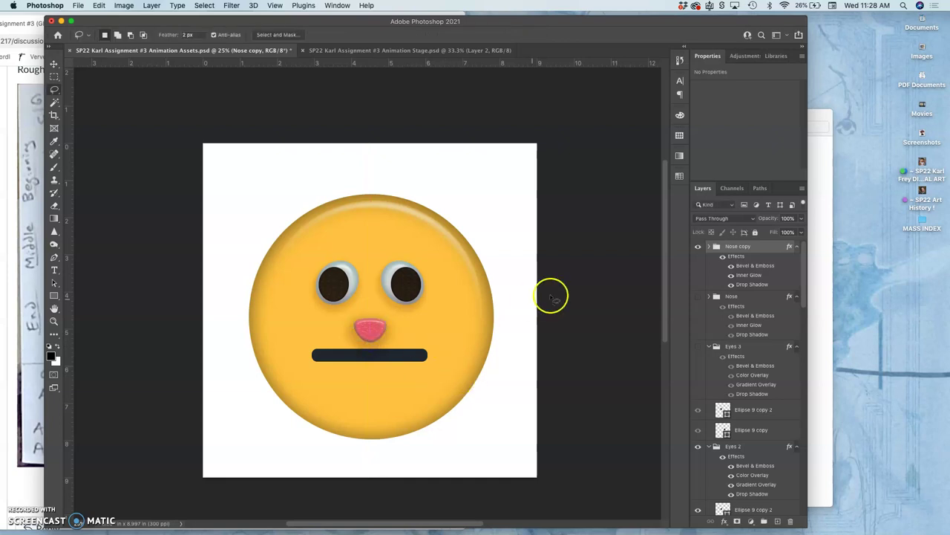
pyautogui.click(800, 219)
pyautogui.moveTo(800, 233); pyautogui.dragTo(775, 233)
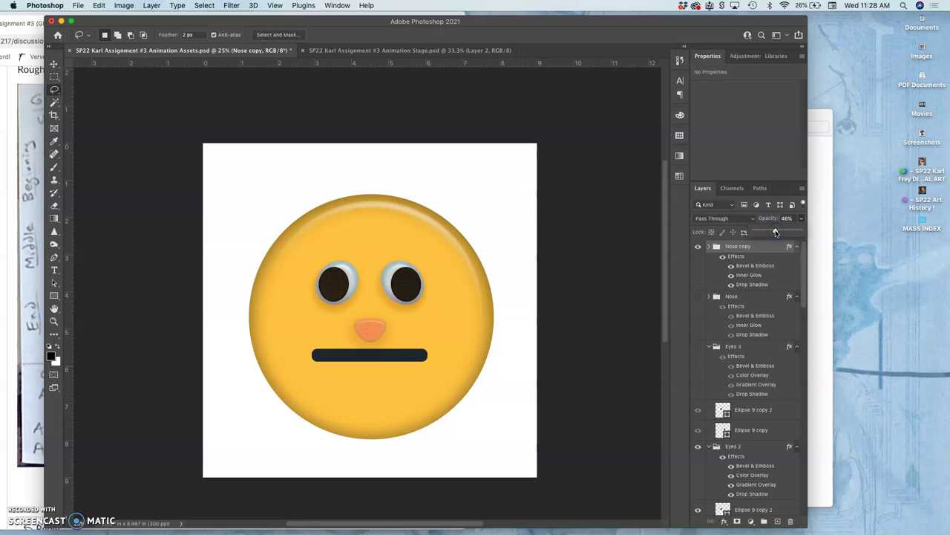
# Select the dark mouth bar, Rectangle 5, on the face and duplicate its layer.
pyautogui.click(54, 68)
pyautogui.click(397, 355)
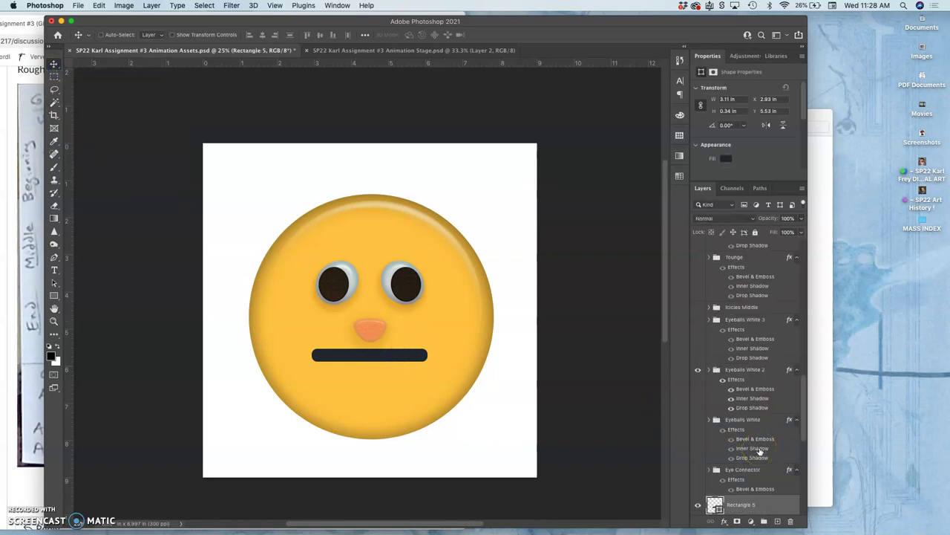
pyautogui.scroll(-3, 759, 450)
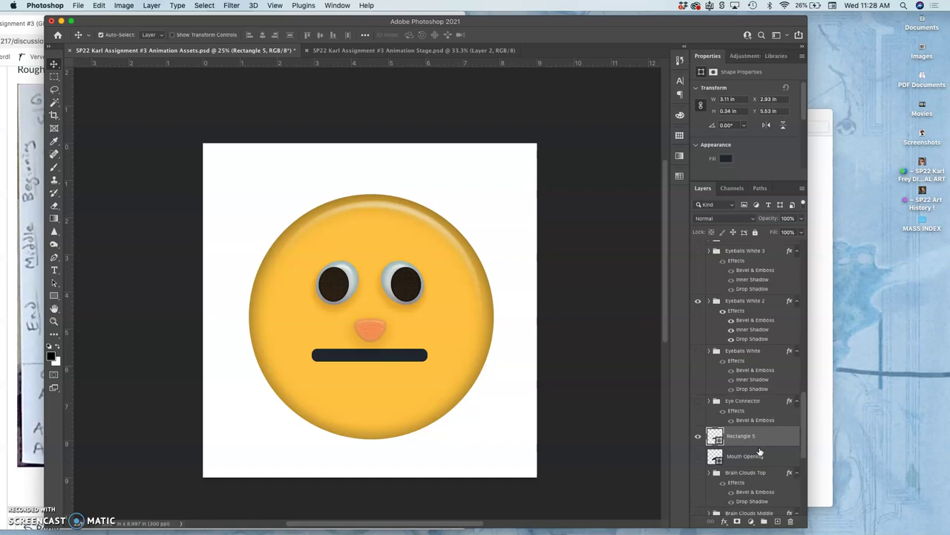
pyautogui.press('super+j')
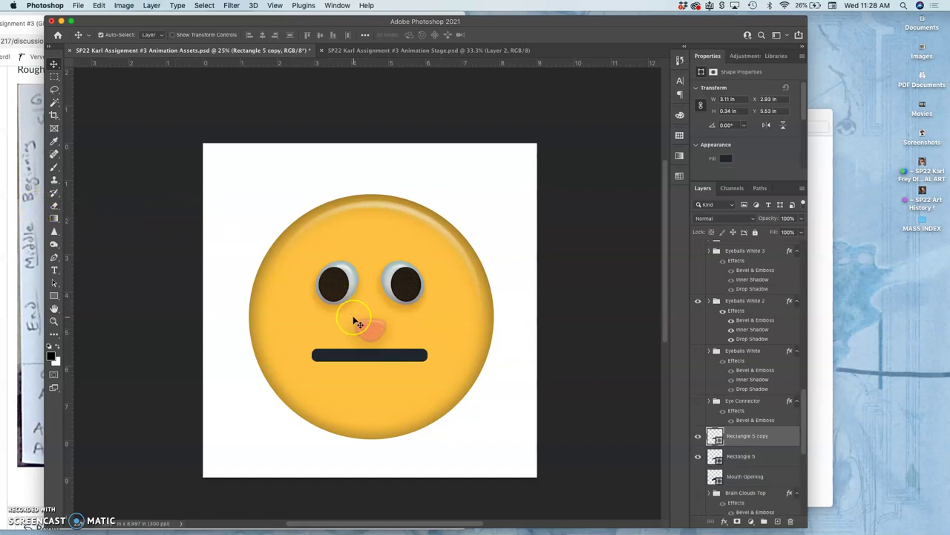
# Try warping the Rectangle 5 copy mouth bar into a gentle wave, and undo the warp.
pyautogui.press('super+t')
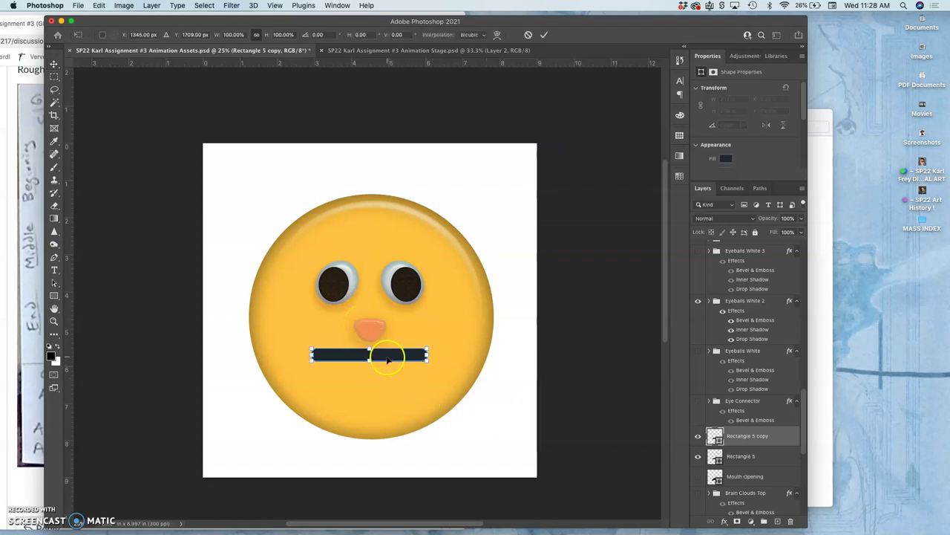
pyautogui.press('super+equal')
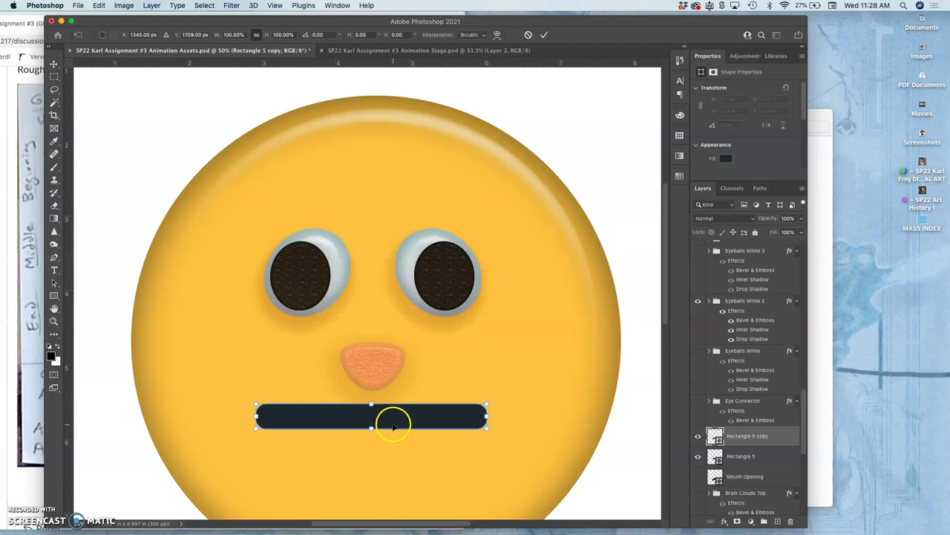
pyautogui.rightClick(395, 421)
pyautogui.click(413, 386)
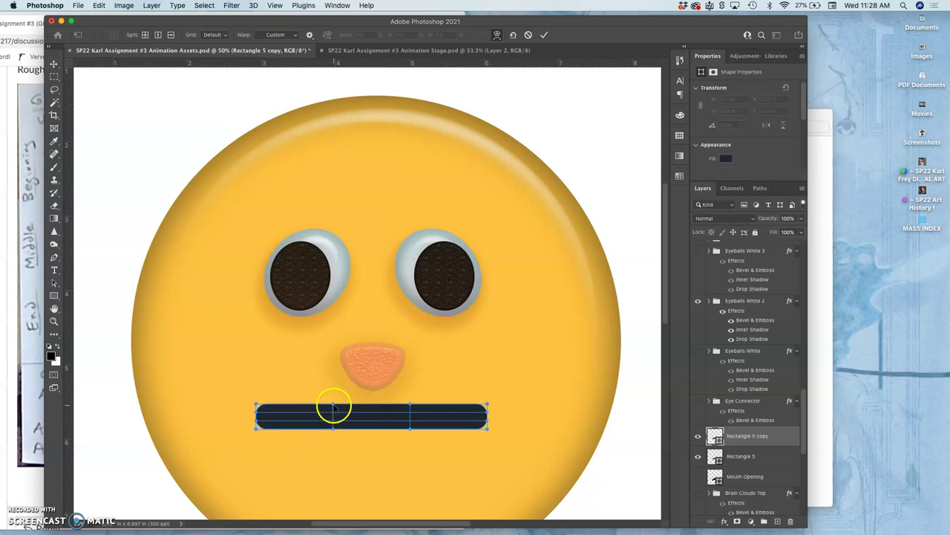
pyautogui.moveTo(335, 405); pyautogui.dragTo(334, 389)
pyautogui.click(395, 427)
pyautogui.click(410, 428)
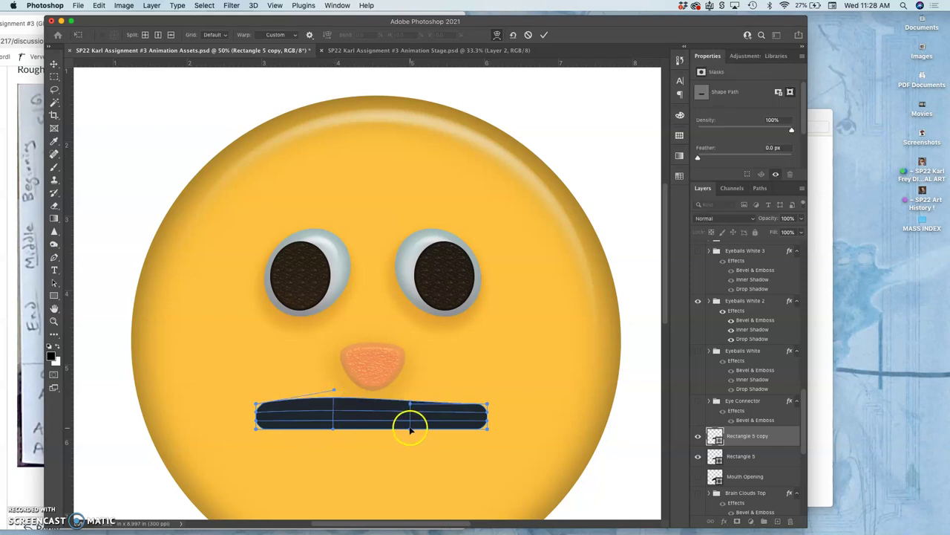
pyautogui.moveTo(411, 428); pyautogui.dragTo(409, 448)
pyautogui.click(348, 436)
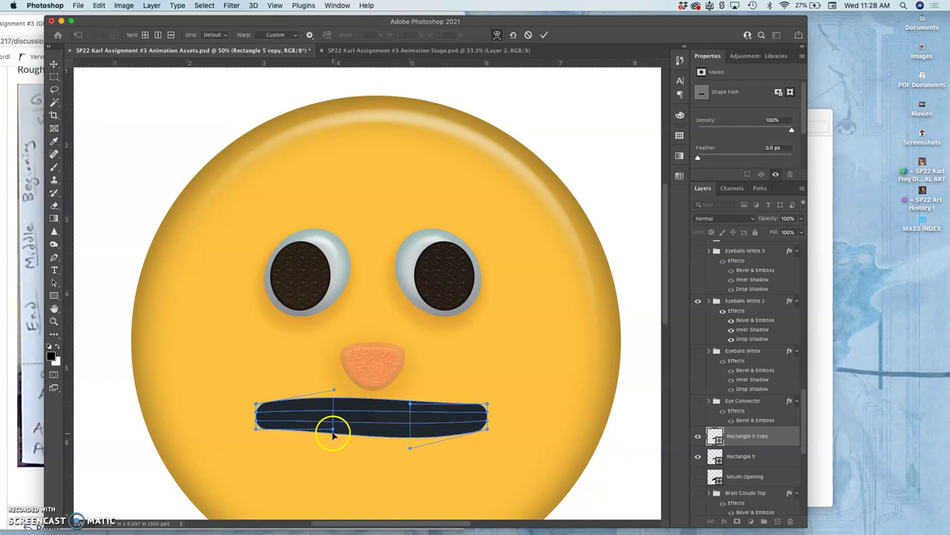
pyautogui.moveTo(332, 435); pyautogui.dragTo(334, 420)
pyautogui.click(410, 405)
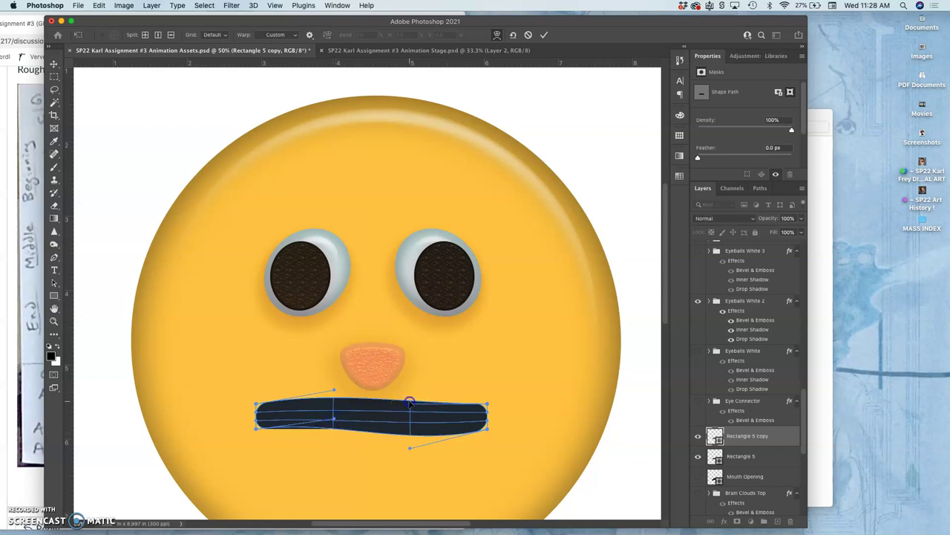
pyautogui.moveTo(410, 407); pyautogui.dragTo(410, 420)
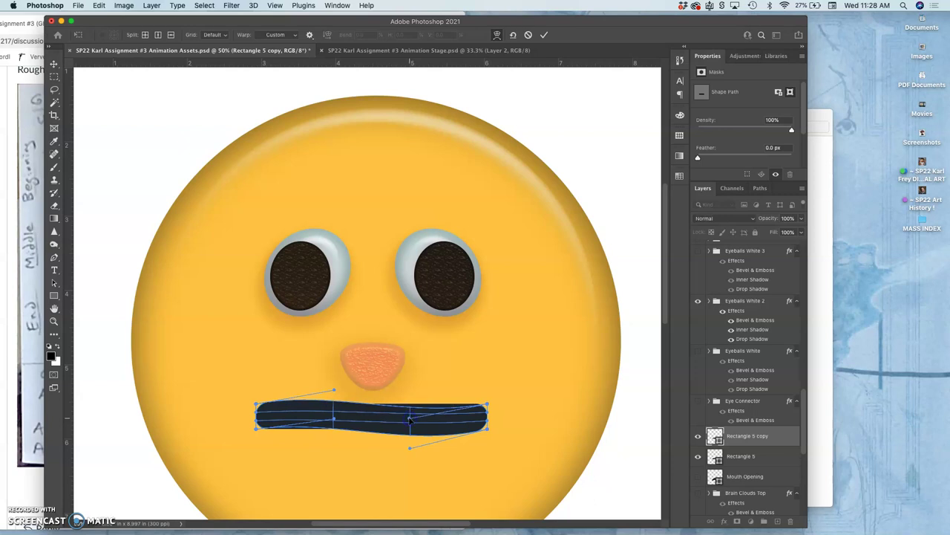
pyautogui.press('Return')
pyautogui.click(479, 437)
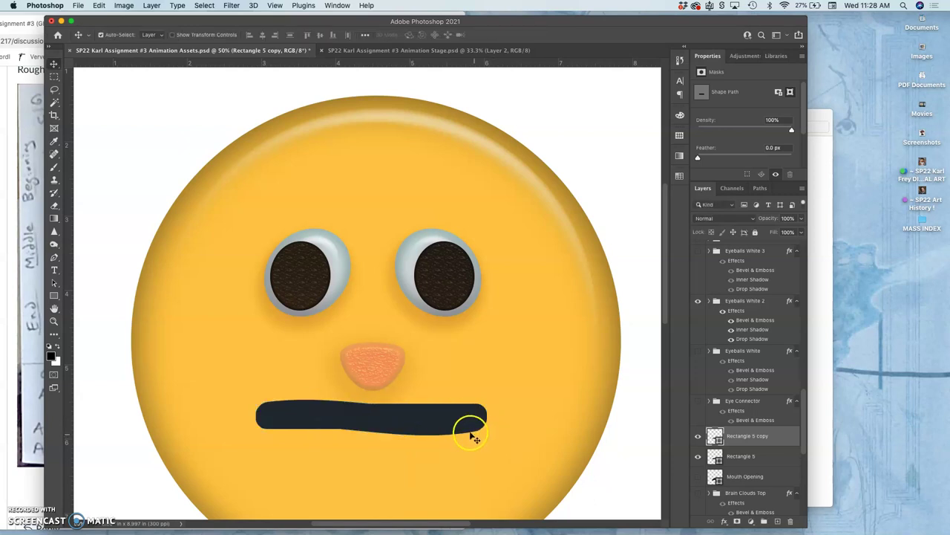
pyautogui.press('super+z')
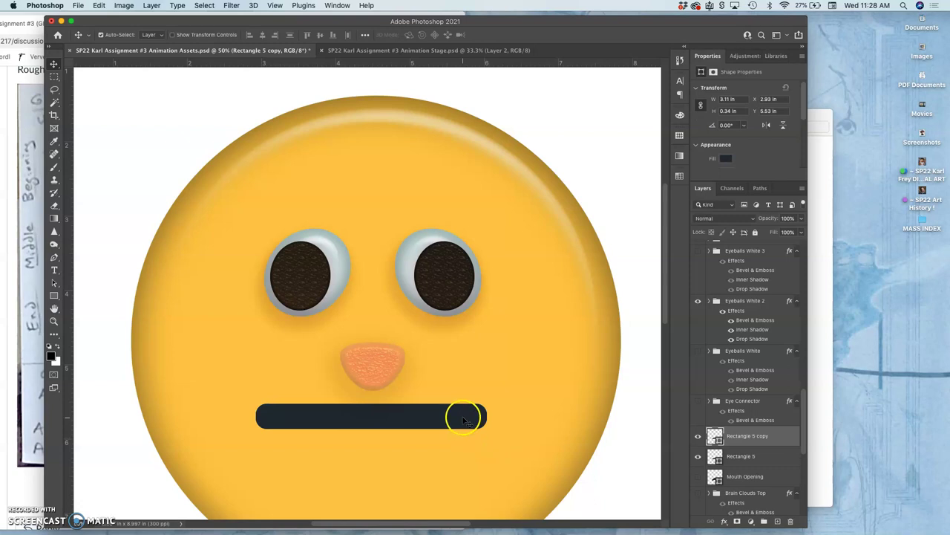
# Warp the Rectangle 5 copy mouth bar into a shallow S-wave, raising its left half and lowering its right half.
pyautogui.press('super+t')
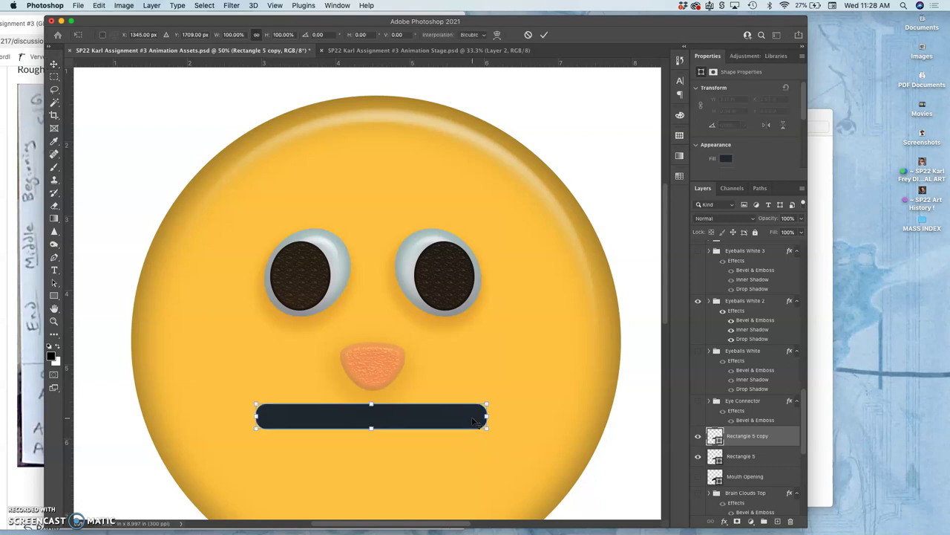
pyautogui.press('super+plus')
pyautogui.press('super+plus')
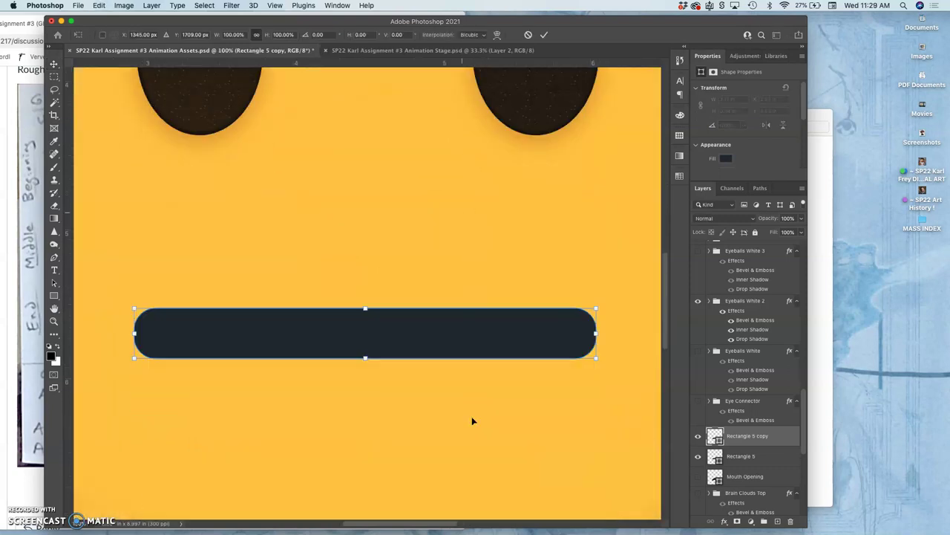
pyautogui.click(420, 348)
pyautogui.rightClick(420, 348)
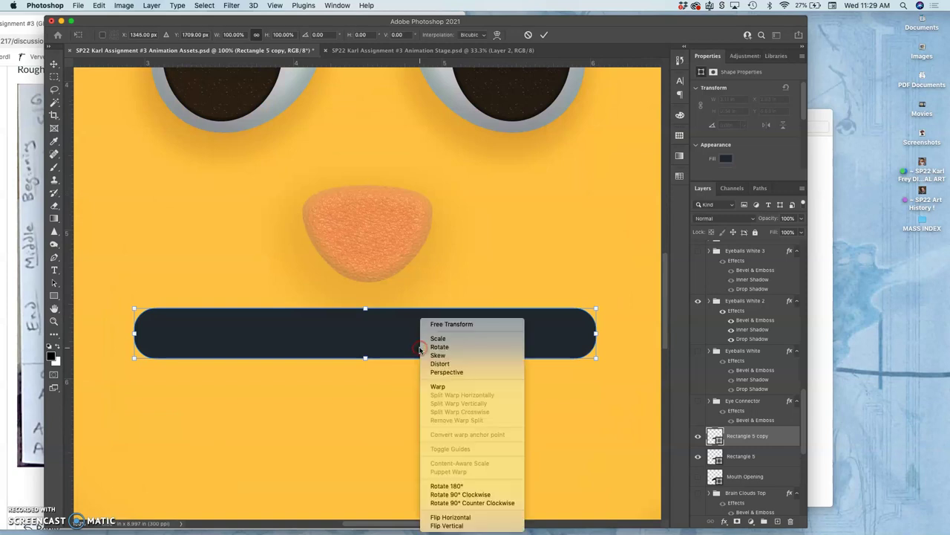
pyautogui.click(427, 388)
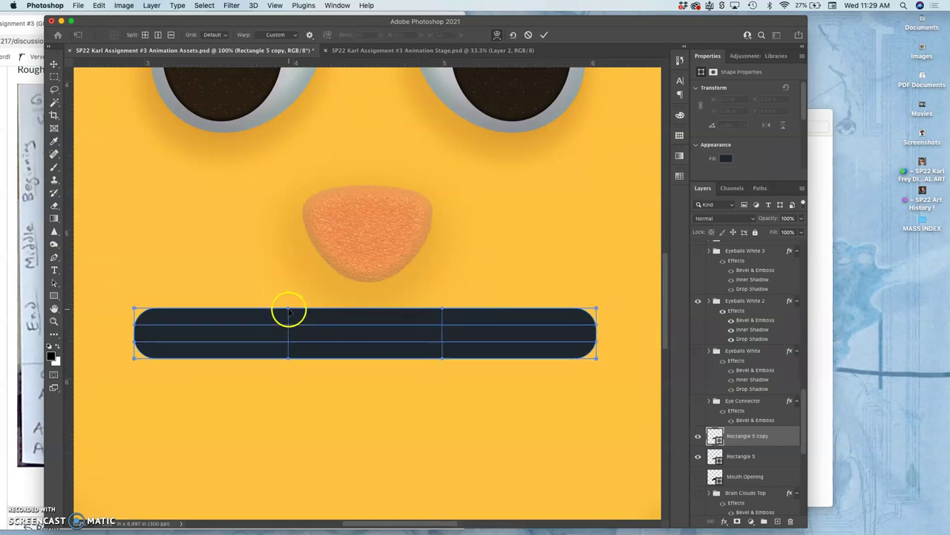
pyautogui.moveTo(289, 307); pyautogui.dragTo(289, 290)
pyautogui.click(420, 356)
pyautogui.click(442, 358)
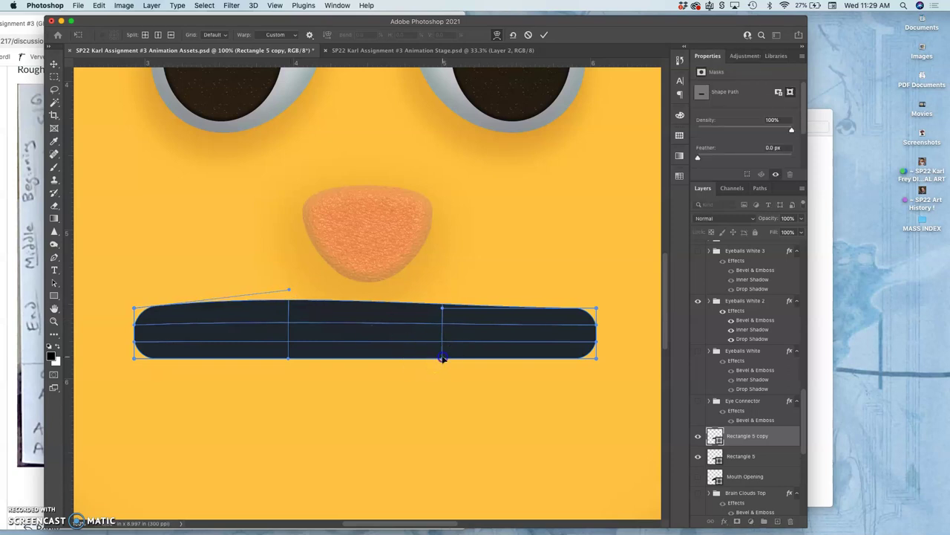
pyautogui.moveTo(442, 365); pyautogui.dragTo(441, 381)
pyautogui.moveTo(443, 307); pyautogui.dragTo(443, 345)
pyautogui.moveTo(325, 331); pyautogui.dragTo(288, 340)
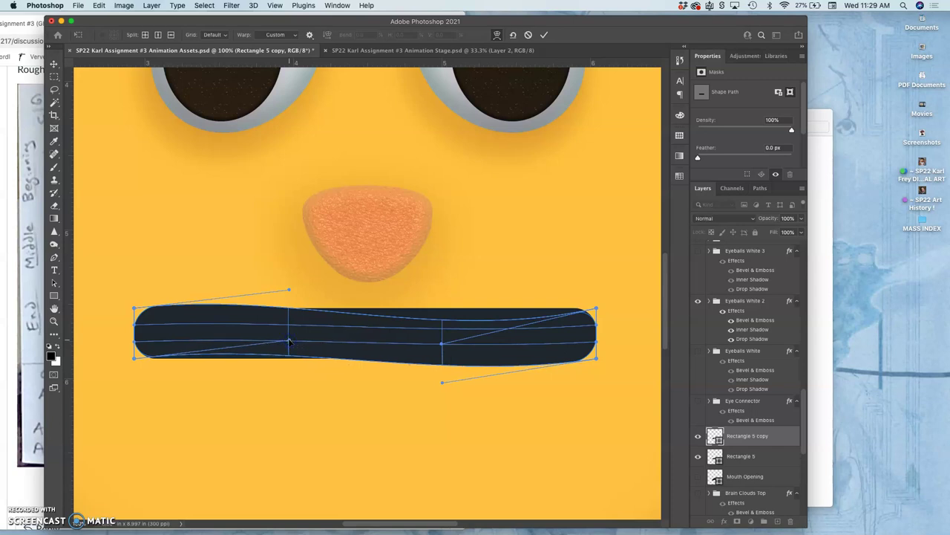
pyautogui.press('Return')
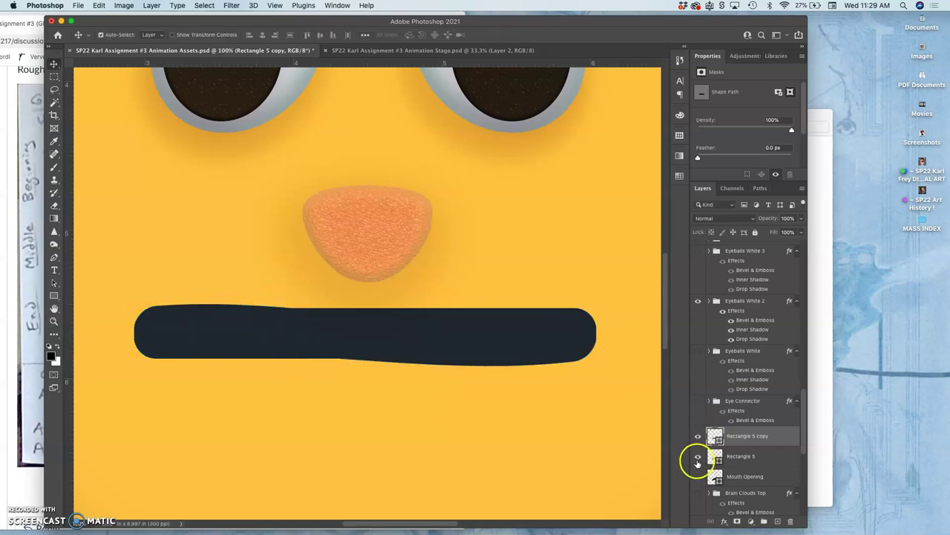
# Hide the original Rectangle 5 layer and nudge the wavy mouth copy slightly downward on the face.
pyautogui.click(698, 459)
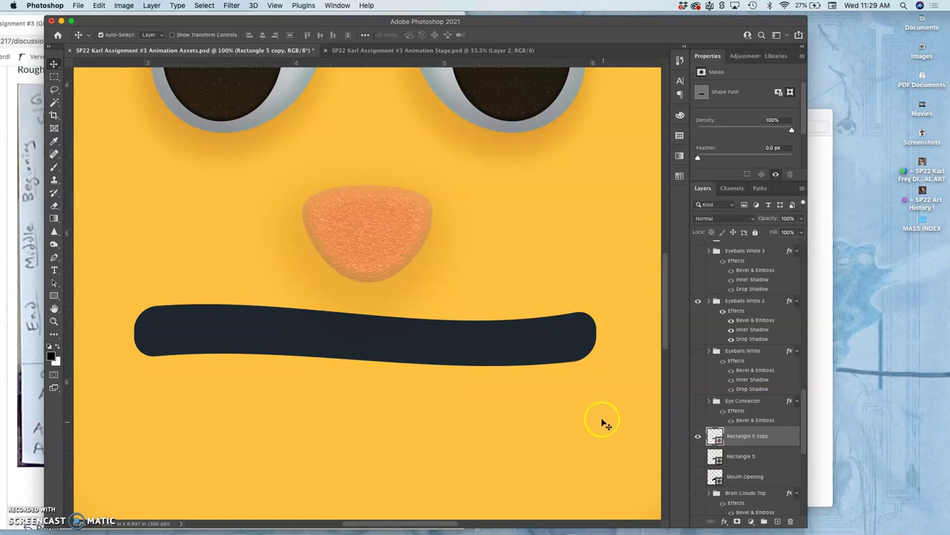
pyautogui.press('super+minus')
pyautogui.press('super+minus')
pyautogui.press('super+minus')
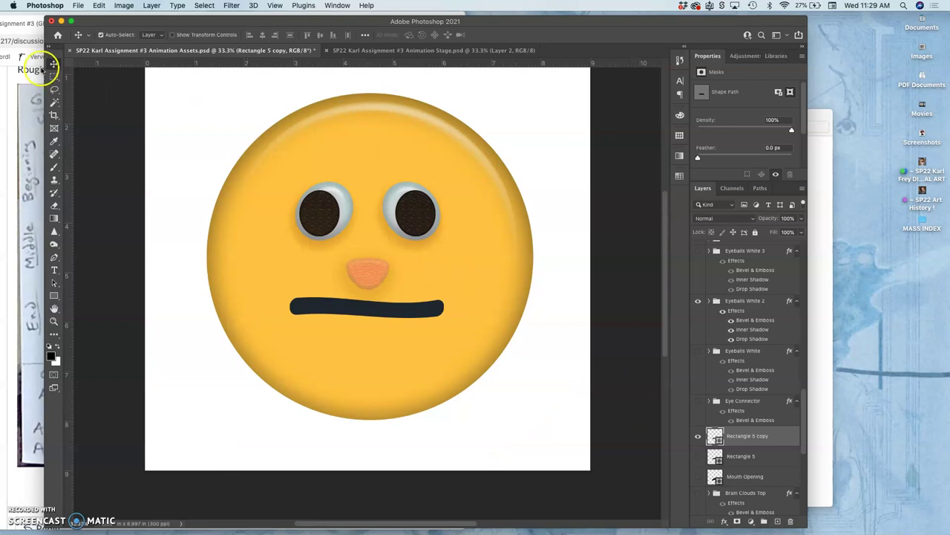
pyautogui.press('Down')
pyautogui.press('Down')
pyautogui.press('Down')
pyautogui.press('Down')
pyautogui.press('Down')
pyautogui.press('Down')
pyautogui.press('Down')
pyautogui.press('Down')
pyautogui.press('Down')
pyautogui.press('Down')
pyautogui.press('Down')
pyautogui.press('Down')
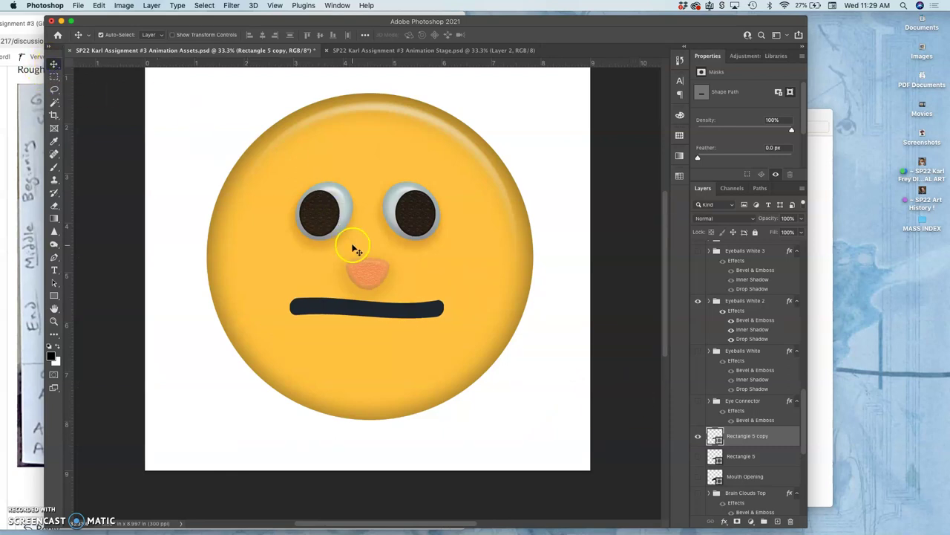
pyautogui.press('Down')
pyautogui.press('Down')
pyautogui.press('Down')
pyautogui.press('Down')
pyautogui.press('Down')
pyautogui.press('Down')
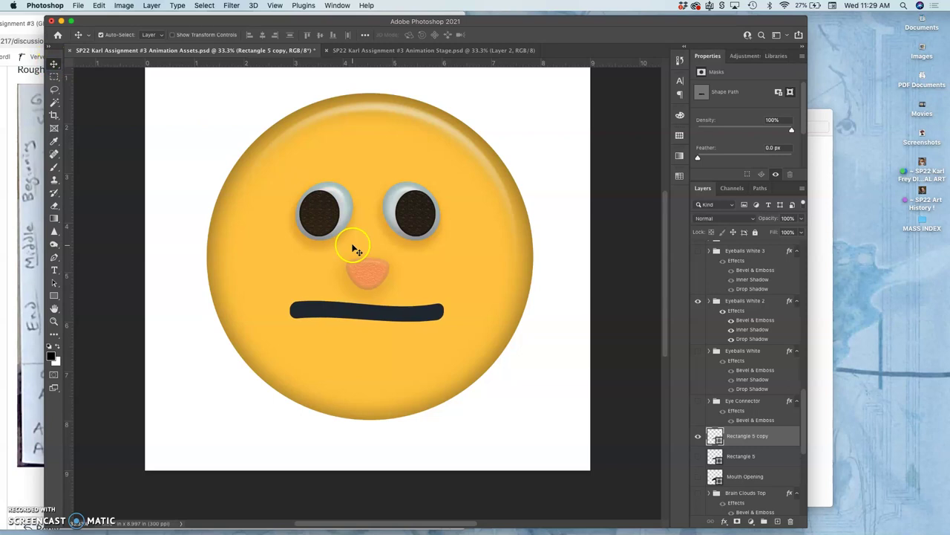
# Compare the edited face with the plain starting face in the Animation Stage document.
pyautogui.click(453, 51)
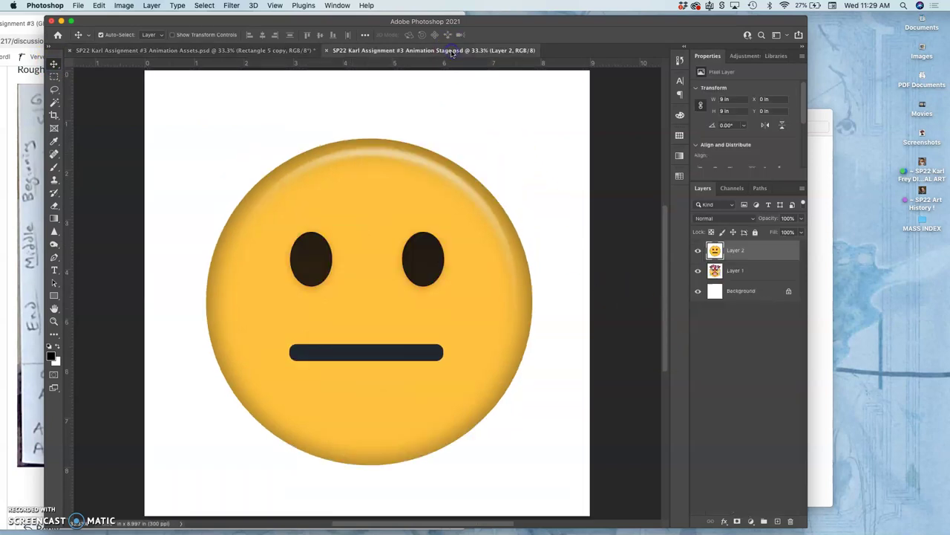
pyautogui.click(268, 51)
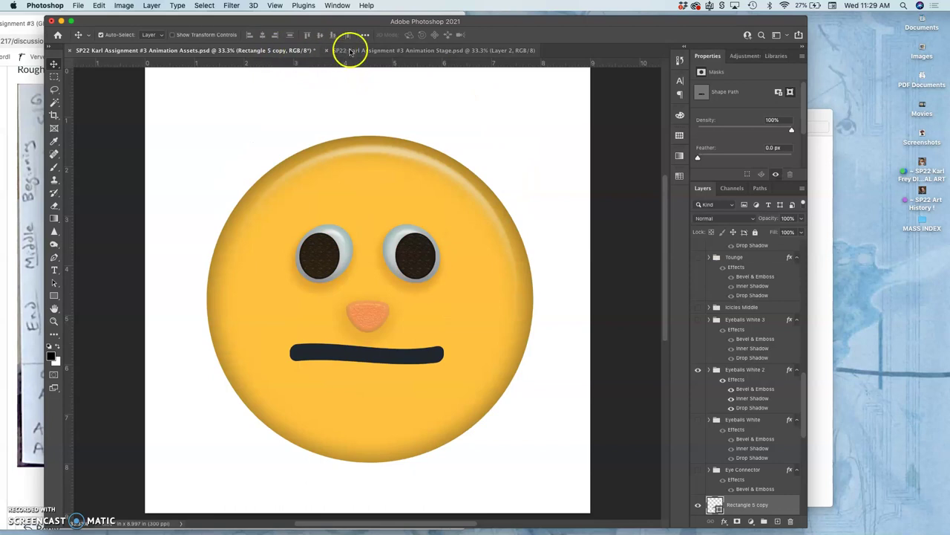
pyautogui.click(364, 51)
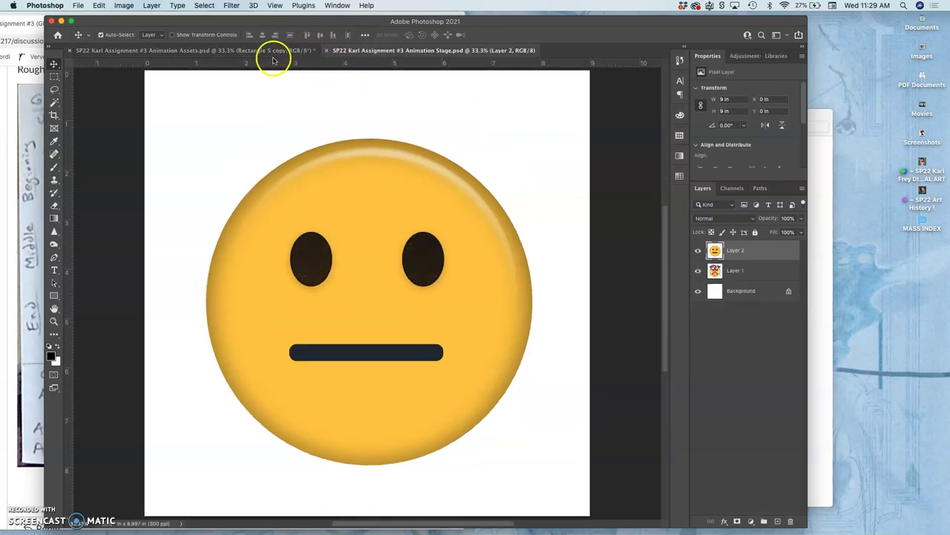
pyautogui.click(273, 52)
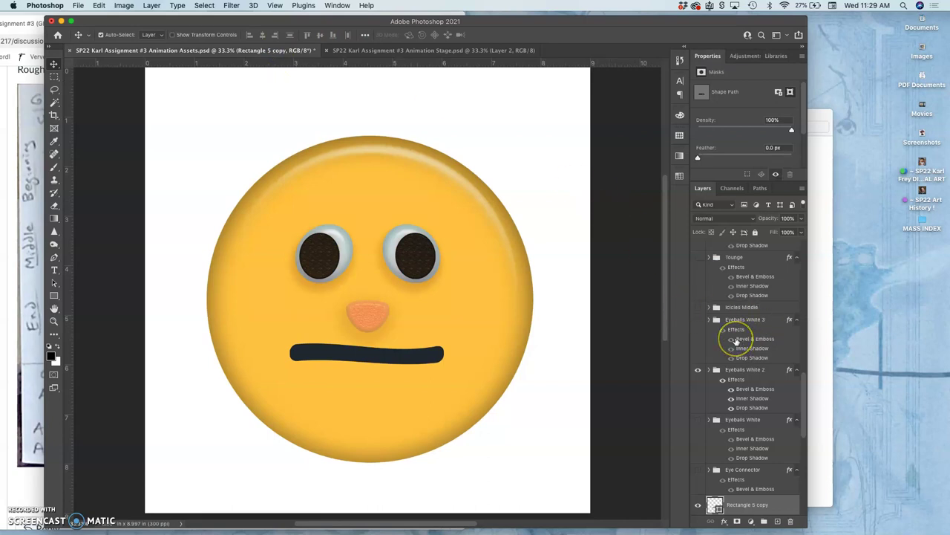
# Duplicate the Full Head layer and scale the copy proportionally to about 29.3% at the head's upper-left corner.
pyautogui.scroll(5, 735, 340)
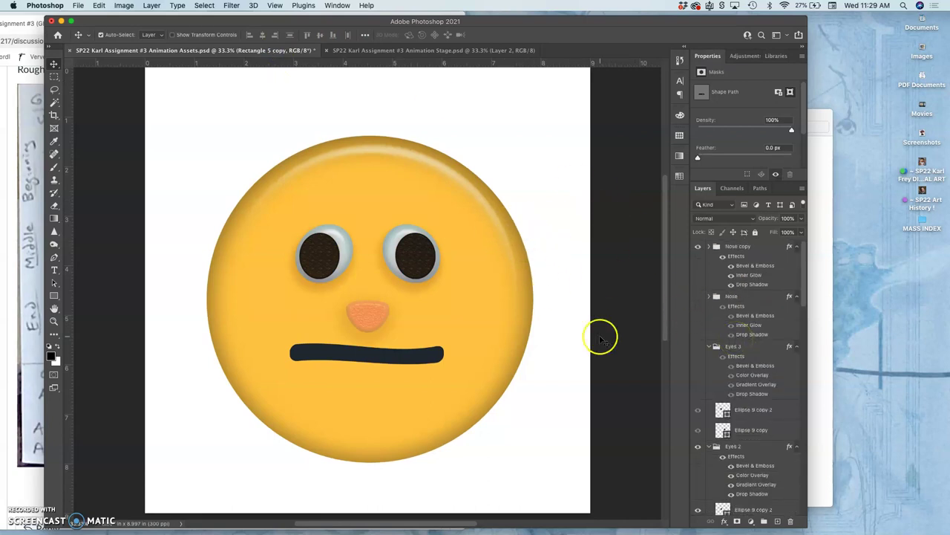
pyautogui.scroll(-10, 727, 409)
pyautogui.scroll(-5, 726, 412)
pyautogui.click(741, 458)
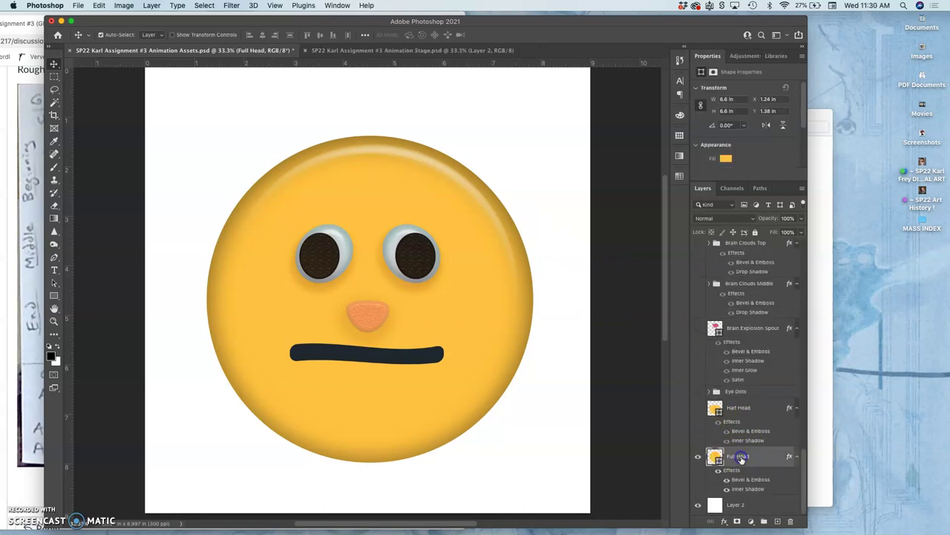
pyautogui.press('super+j')
pyautogui.click(724, 457)
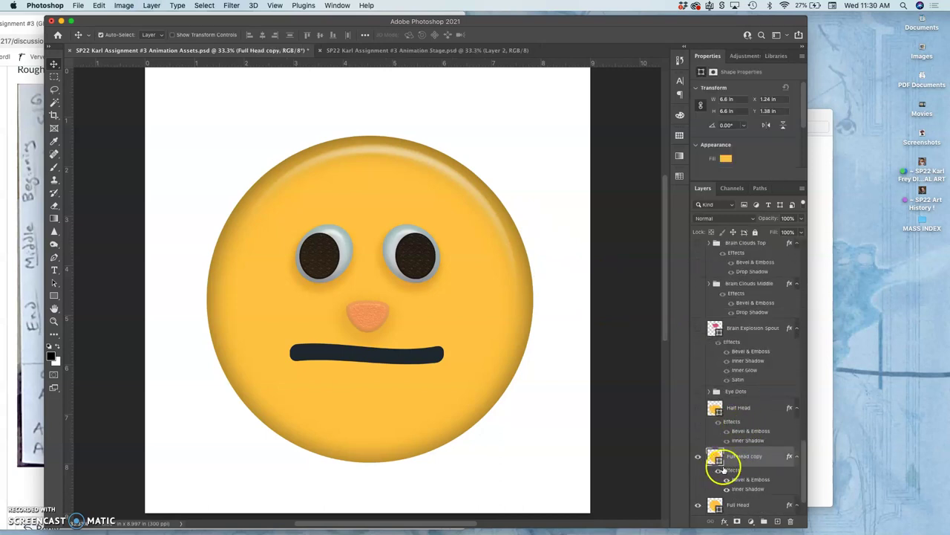
pyautogui.press('super+t')
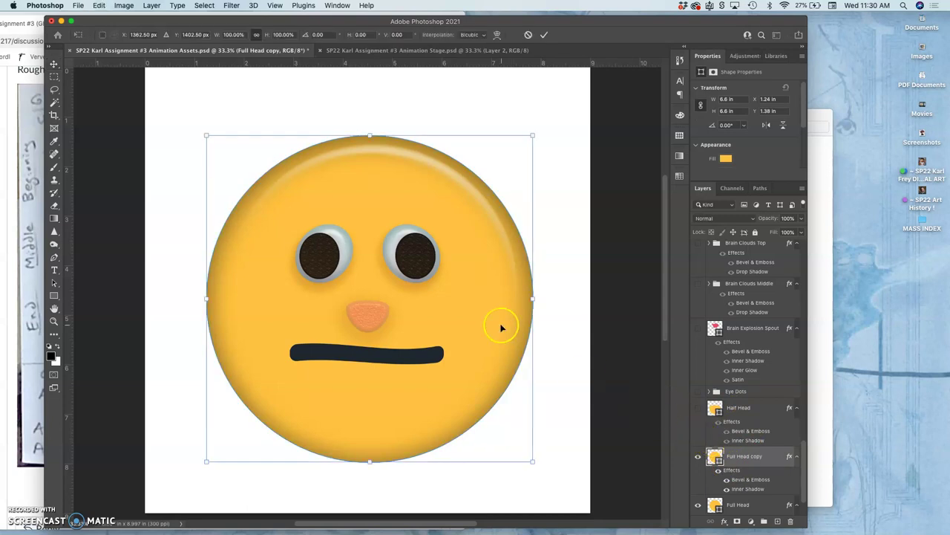
pyautogui.moveTo(533, 460); pyautogui.dragTo(280, 251)
# Try distorting the small Full Head copy by its lower-right corner, and undo it.
pyautogui.rightClick(268, 200)
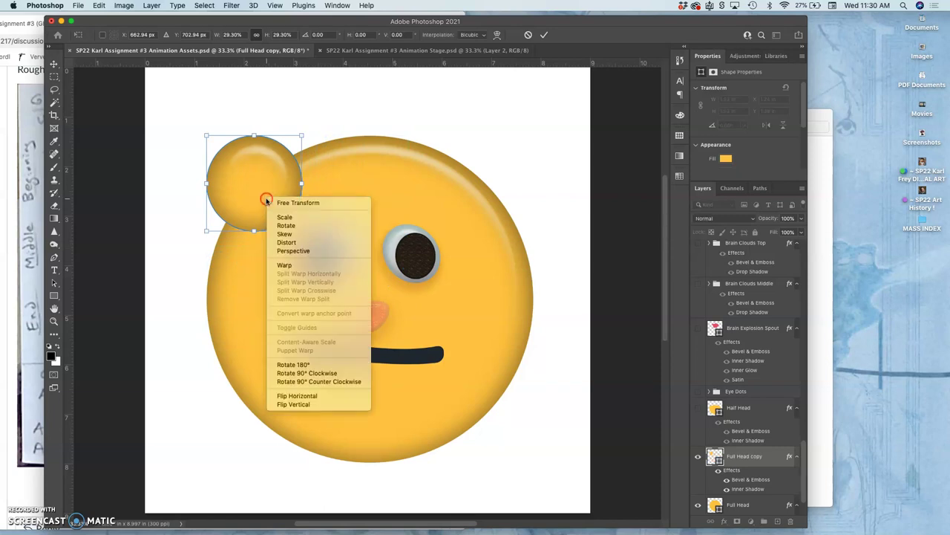
pyautogui.click(286, 243)
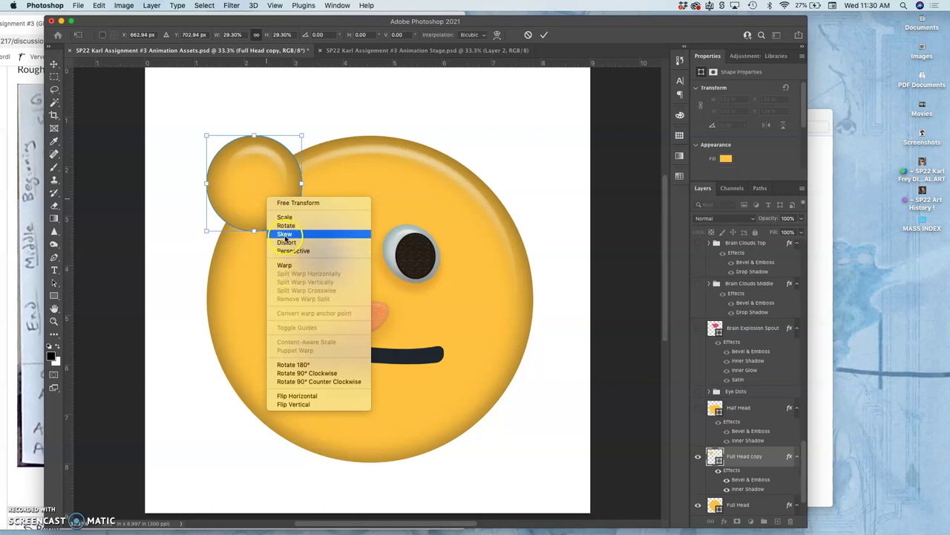
pyautogui.moveTo(300, 232); pyautogui.dragTo(255, 267)
pyautogui.press('super+z')
# Warp the small Full Head copy, pulling its lower-right bulge into a point at the base and its upper-right corner inward.
pyautogui.click(259, 230)
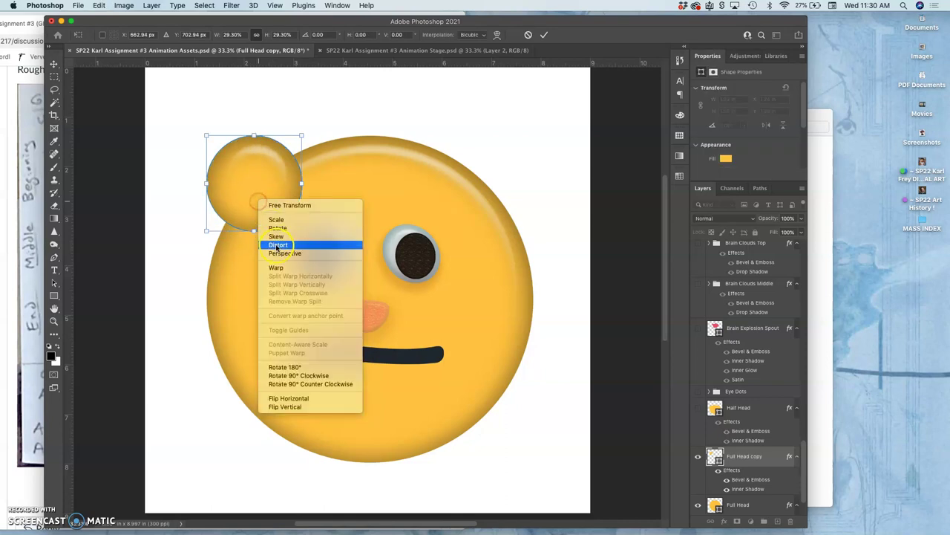
pyautogui.click(276, 268)
pyautogui.press('super+equal')
pyautogui.press('super+equal')
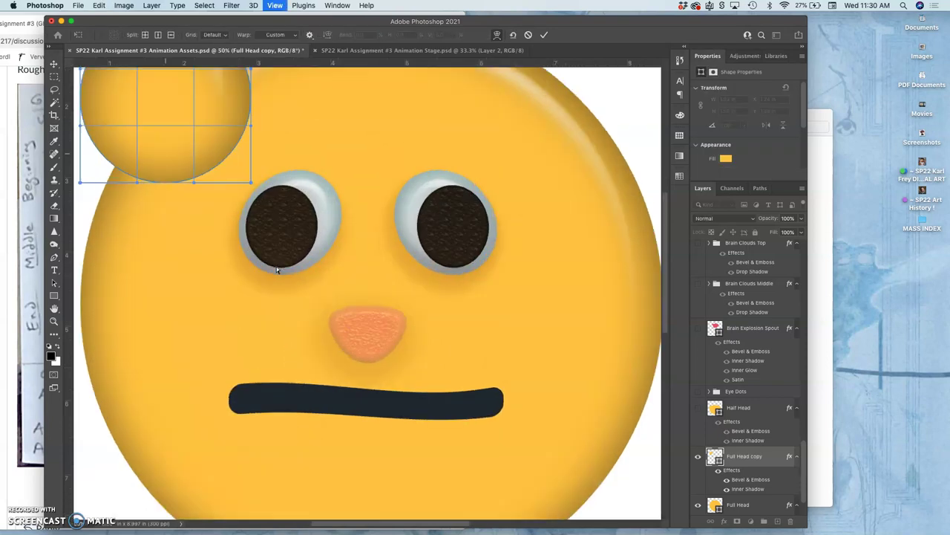
pyautogui.press('super+equal')
pyautogui.scroll(2, 276, 266)
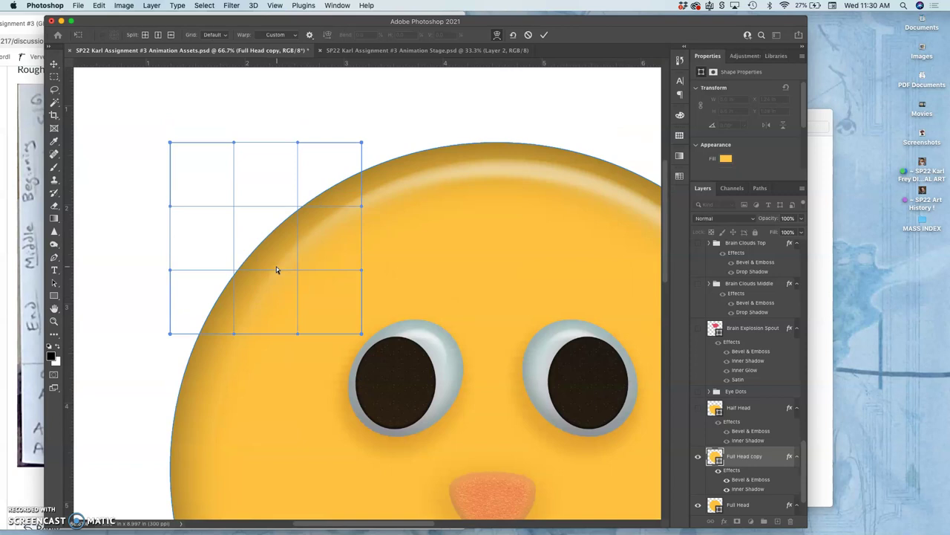
pyautogui.click(270, 252)
pyautogui.click(276, 343)
pyautogui.moveTo(276, 343); pyautogui.dragTo(239, 351)
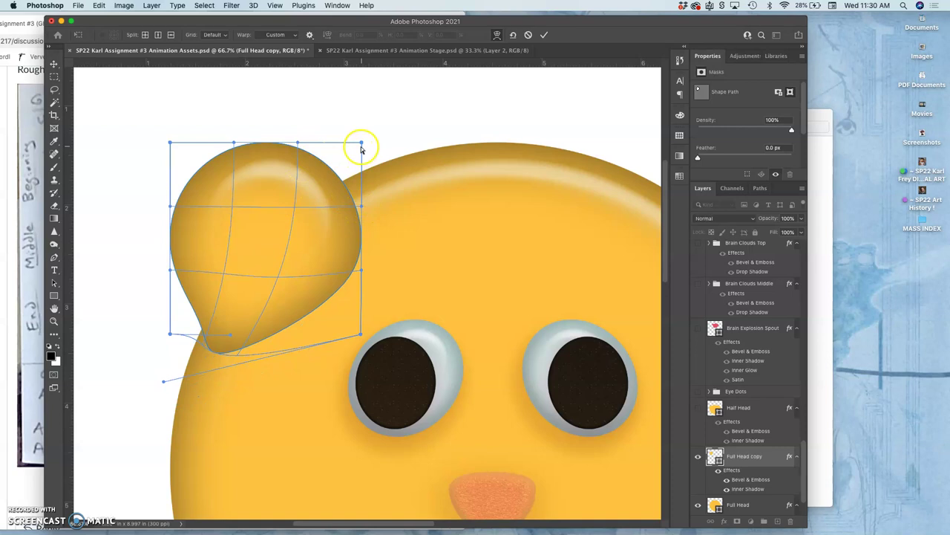
pyautogui.moveTo(361, 146); pyautogui.dragTo(292, 173)
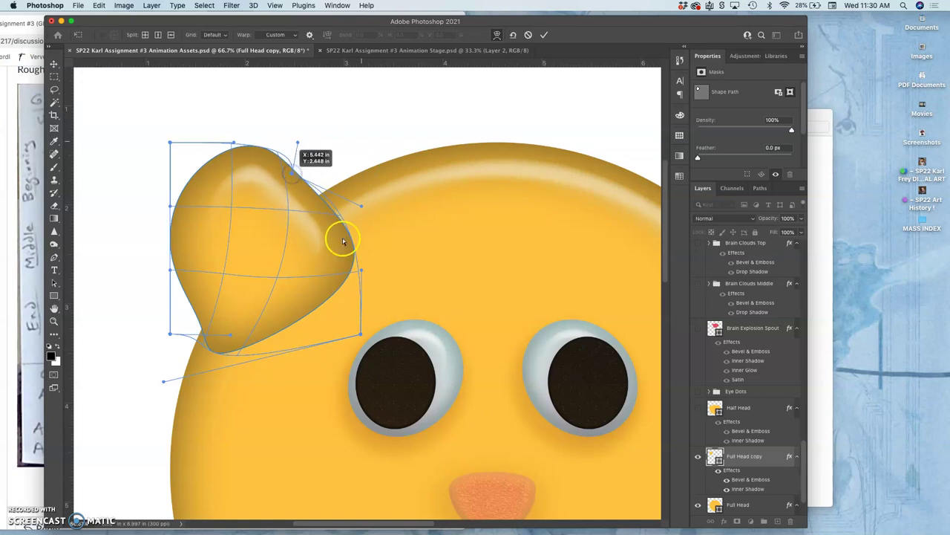
pyautogui.click(360, 271)
pyautogui.moveTo(362, 234); pyautogui.dragTo(361, 214)
# Pull the copy's upper-left corner outward, flatten its left and upper edges into a triangular cat ear, and apply the warp.
pyautogui.moveTo(171, 146); pyautogui.dragTo(132, 121)
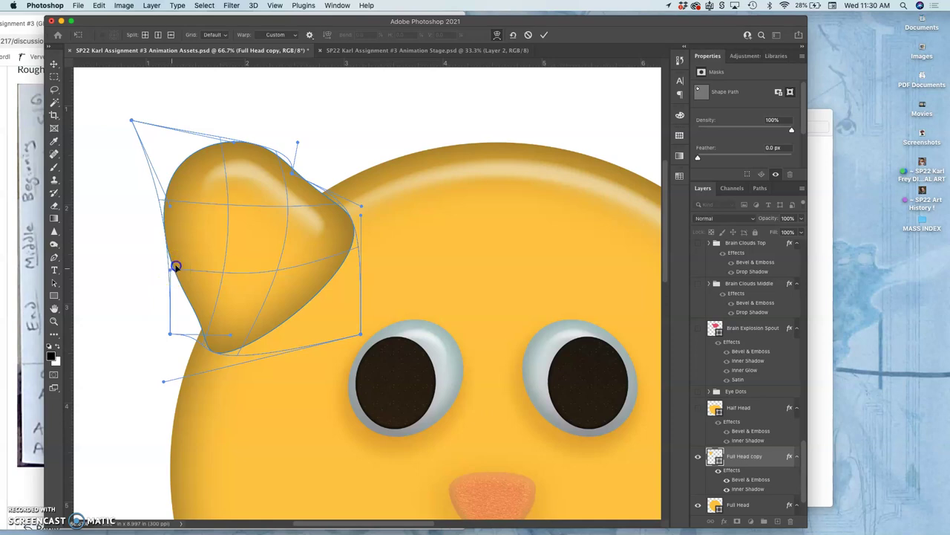
pyautogui.moveTo(189, 257); pyautogui.dragTo(193, 281)
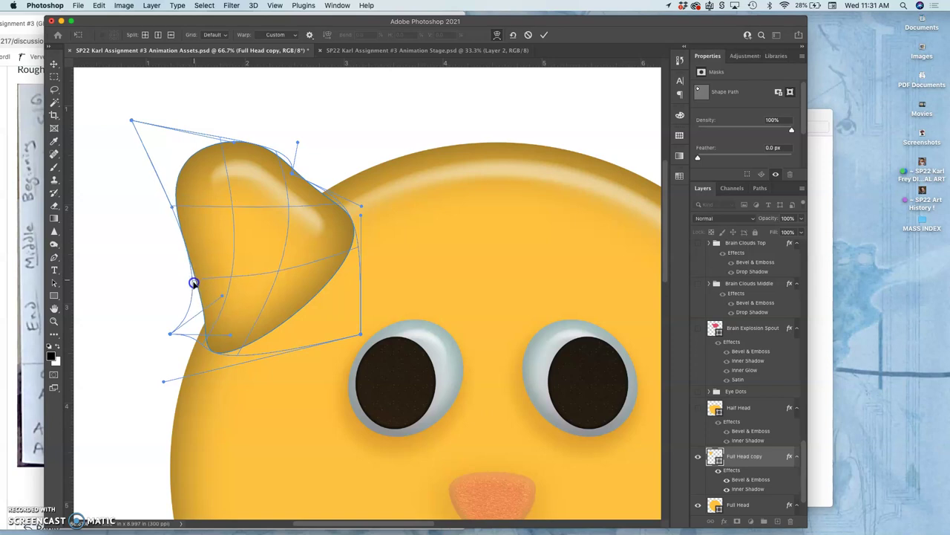
pyautogui.click(234, 142)
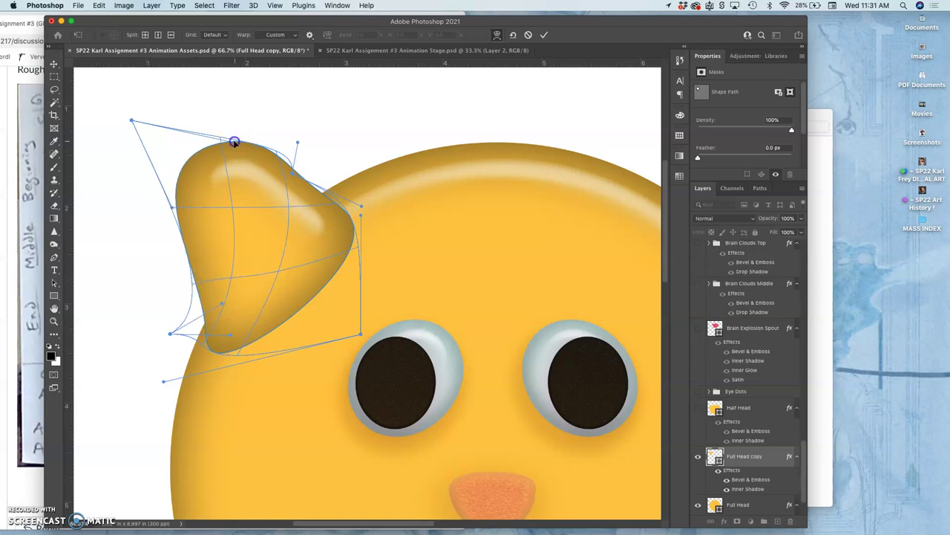
pyautogui.moveTo(236, 154); pyautogui.dragTo(238, 174)
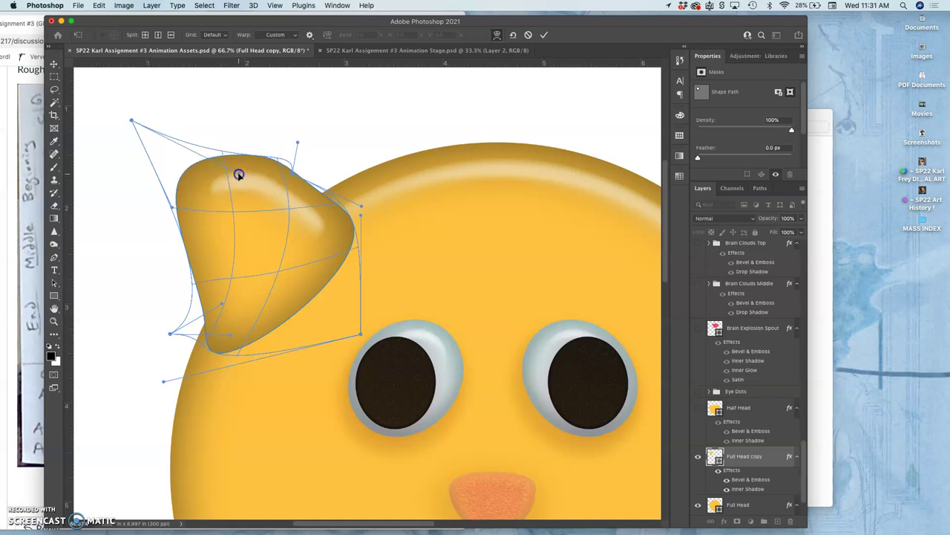
pyautogui.click(293, 170)
pyautogui.moveTo(301, 162); pyautogui.dragTo(282, 191)
pyautogui.press('Return')
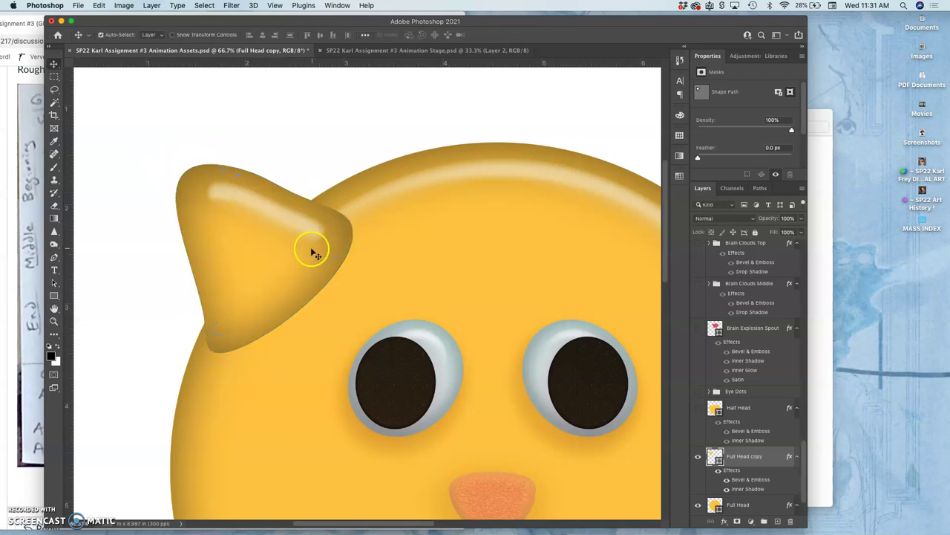
# Shift the ear slightly up and left, and warp its inner edge and corners to follow the head's curve.
pyautogui.click(53, 65)
pyautogui.moveTo(256, 280); pyautogui.dragTo(238, 267)
pyautogui.press('super+t')
pyautogui.click(288, 303)
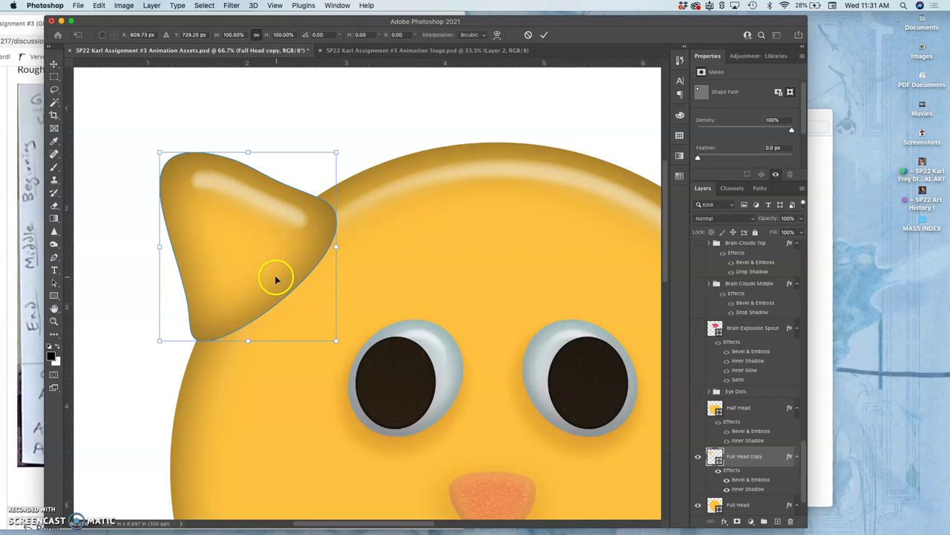
pyautogui.rightClick(275, 275)
pyautogui.click(305, 343)
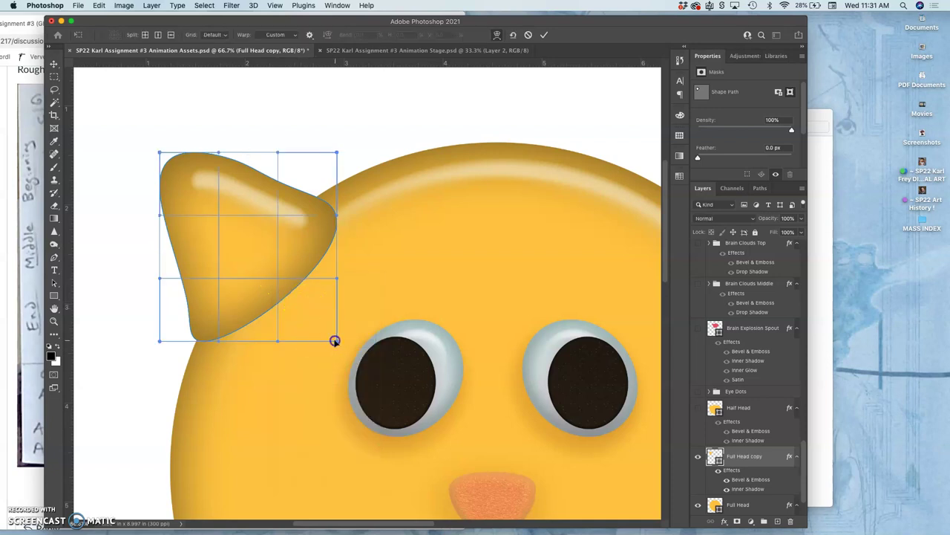
pyautogui.moveTo(310, 317); pyautogui.dragTo(263, 269)
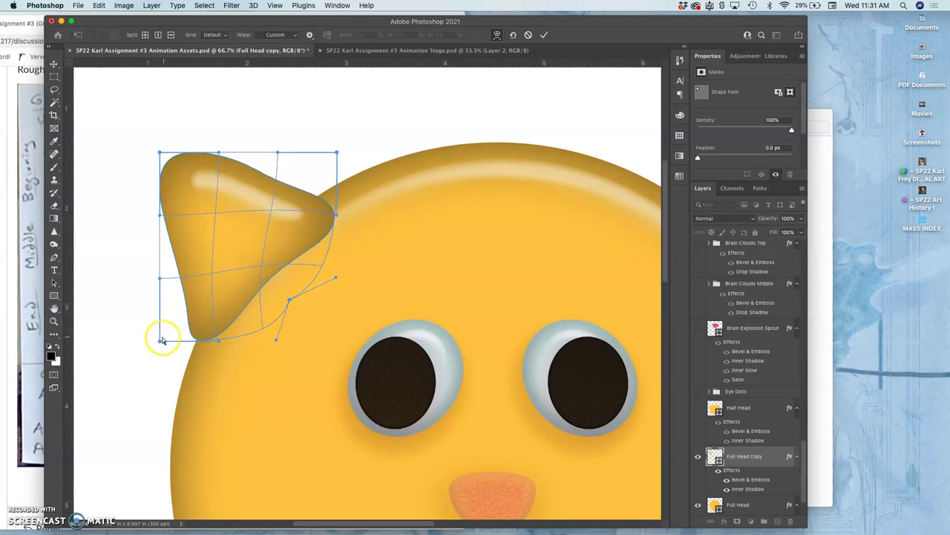
pyautogui.moveTo(165, 356); pyautogui.dragTo(161, 360)
pyautogui.moveTo(150, 288); pyautogui.dragTo(136, 306)
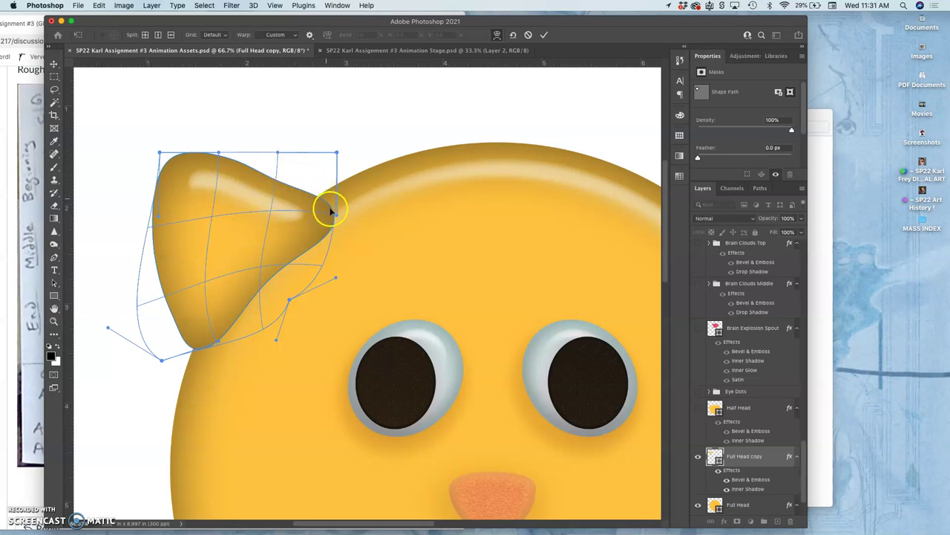
pyautogui.moveTo(334, 214); pyautogui.dragTo(321, 231)
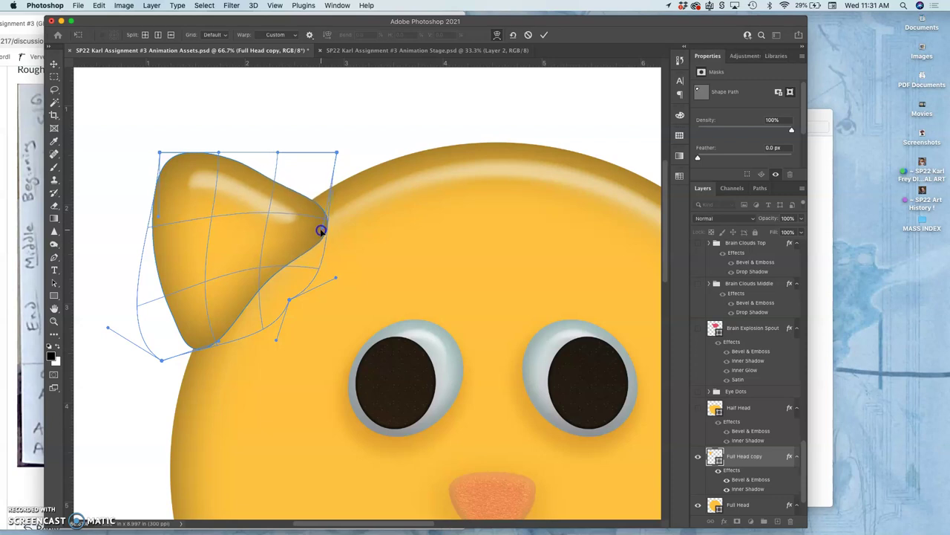
pyautogui.press('Return')
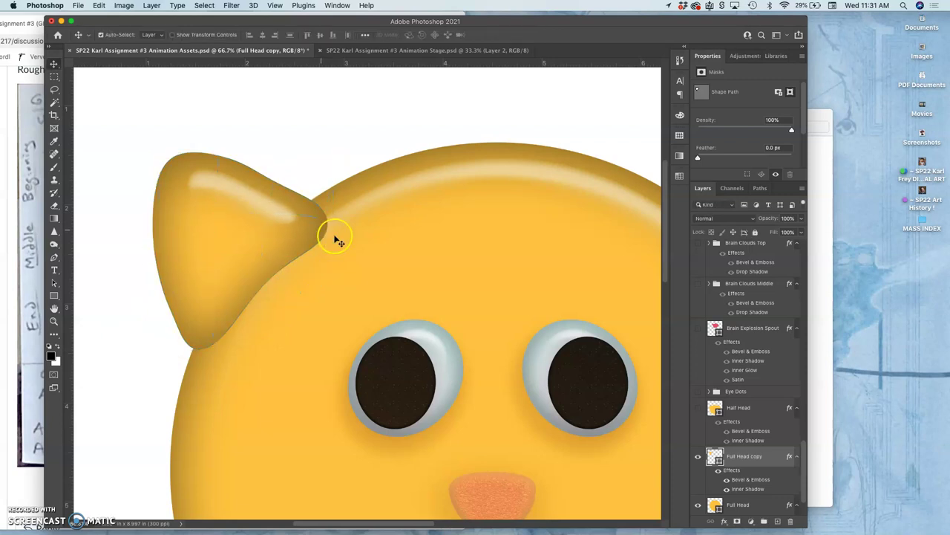
# Try stacking the Full Head layer above the Full Head copy so the ear sits behind the head.
pyautogui.scroll(-2, 340, 230)
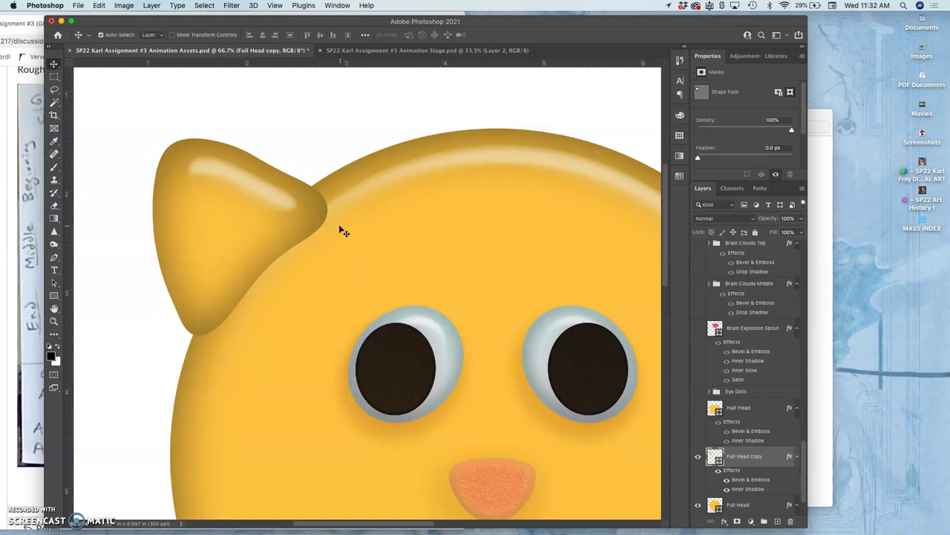
pyautogui.press('h')
pyautogui.click(342, 230)
pyautogui.click(297, 171)
pyautogui.scroll(-2, 743, 438)
pyautogui.moveTo(739, 406); pyautogui.dragTo(738, 484)
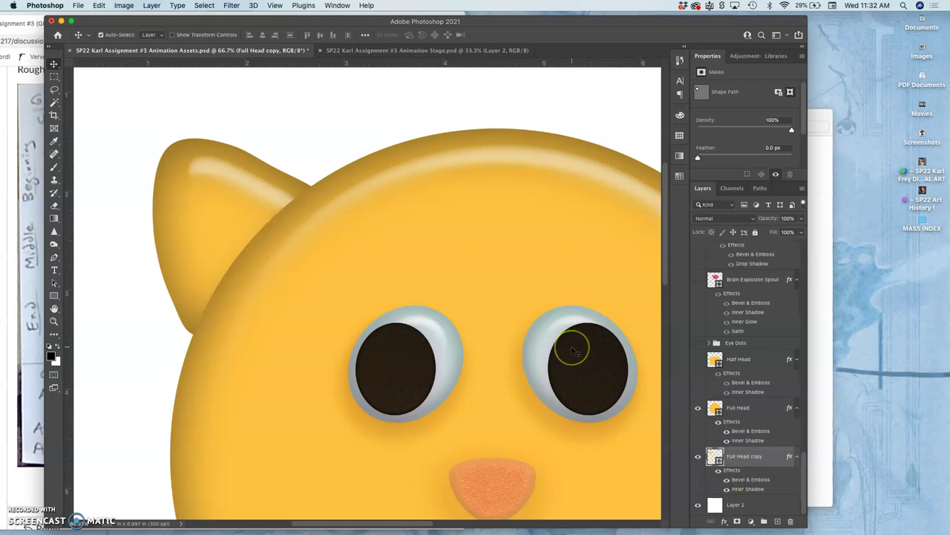
pyautogui.press('super+minus')
pyautogui.press('super+minus')
pyautogui.press('super+minus')
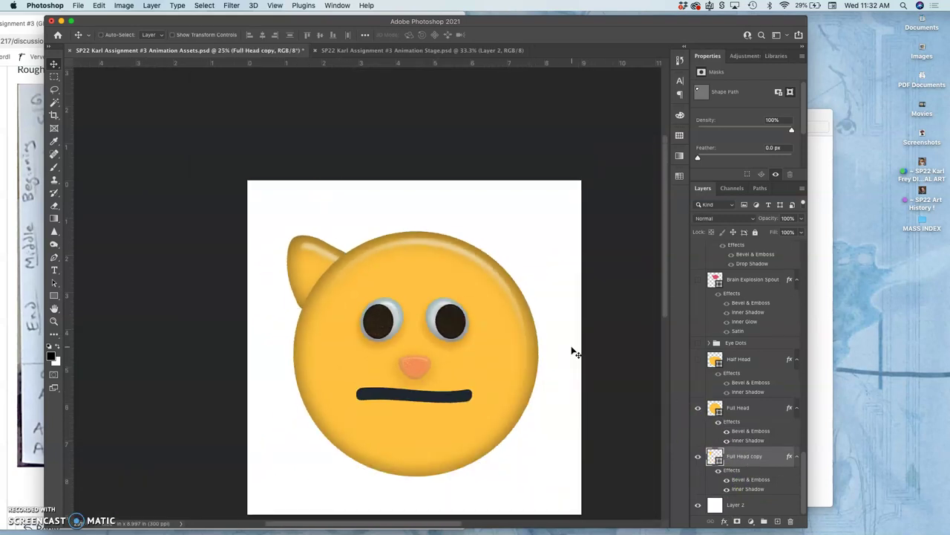
pyautogui.press('super+plus')
pyautogui.press('super+plus')
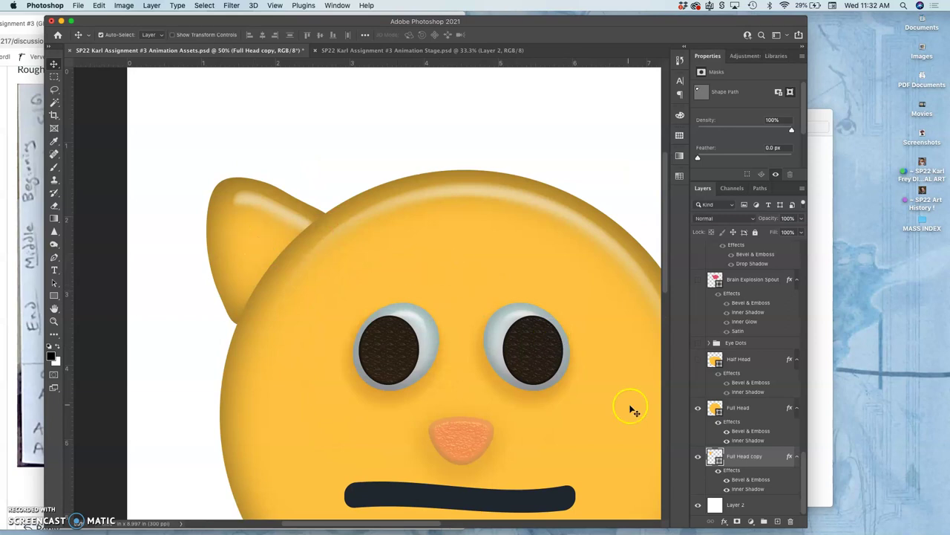
# Return the Full Head copy layer to its place above the Full Head layer.
pyautogui.doubleClick(745, 456)
pyautogui.click(548, 333)
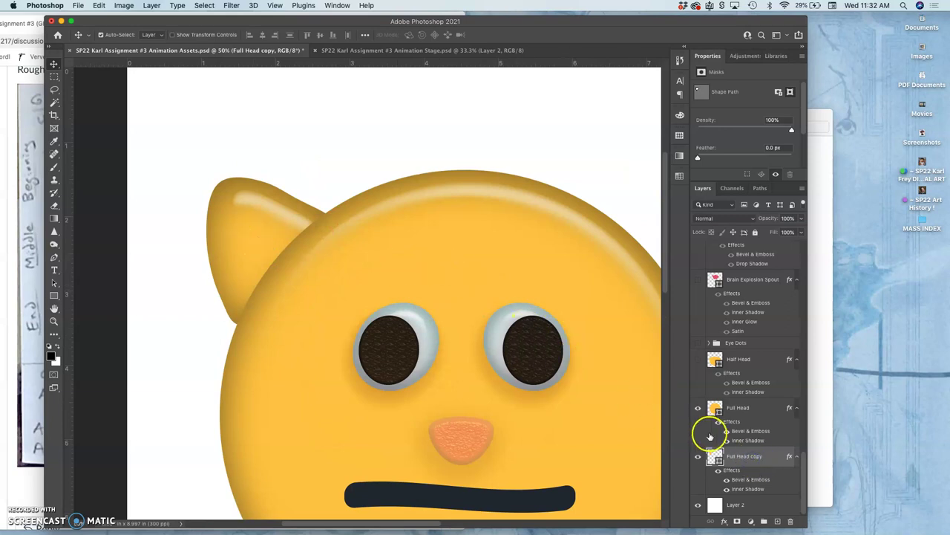
pyautogui.moveTo(741, 458); pyautogui.dragTo(740, 403)
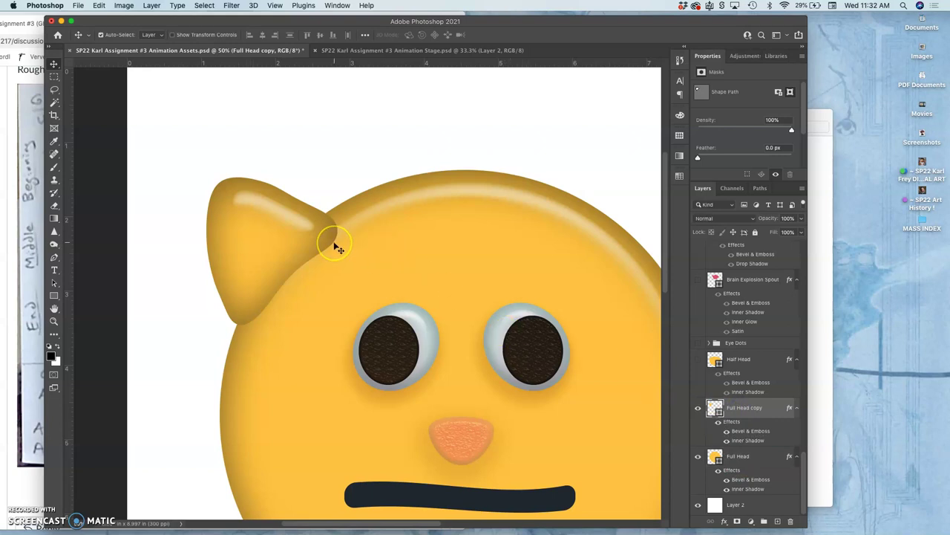
# Warp the ear again, rounding its upper edge outward and pulling its lower-right edge closer to the head's outline.
pyautogui.press('super+equal')
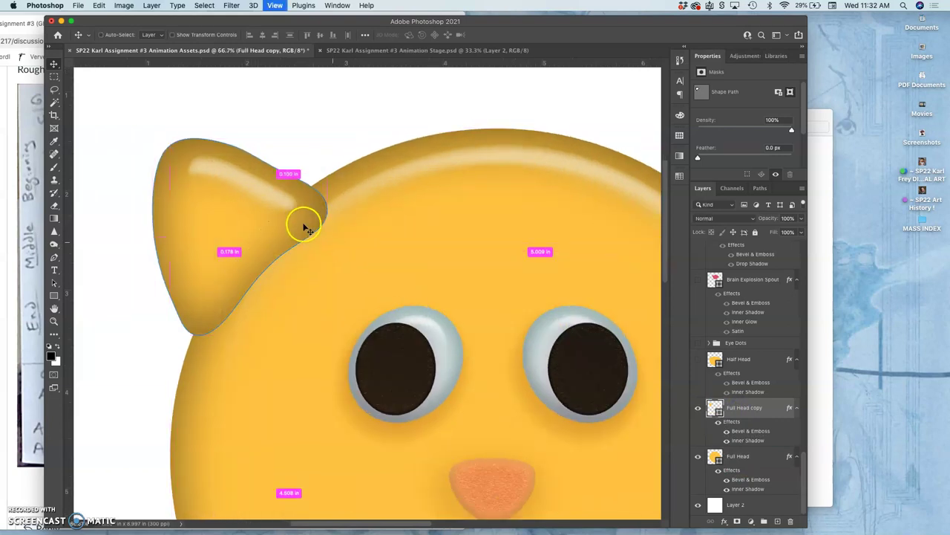
pyautogui.press('super+t')
pyautogui.rightClick(260, 221)
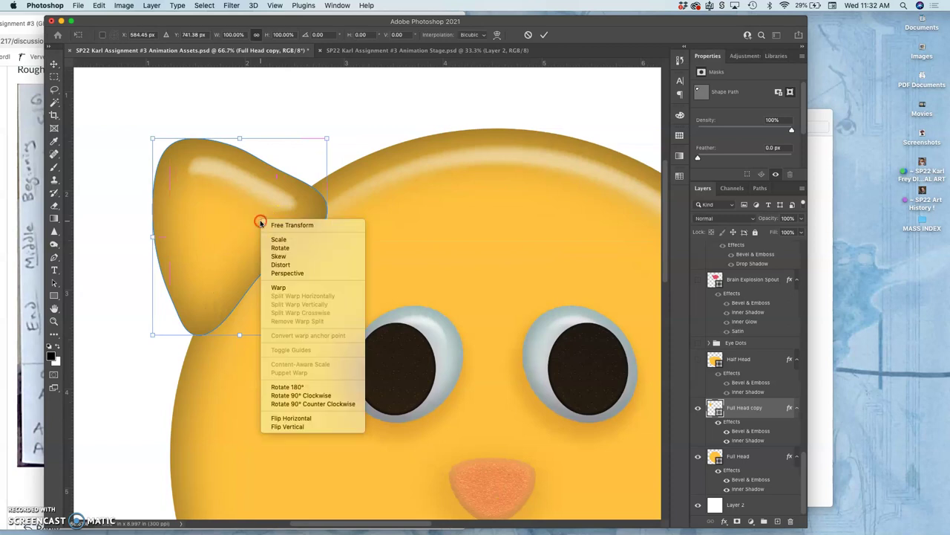
pyautogui.click(279, 287)
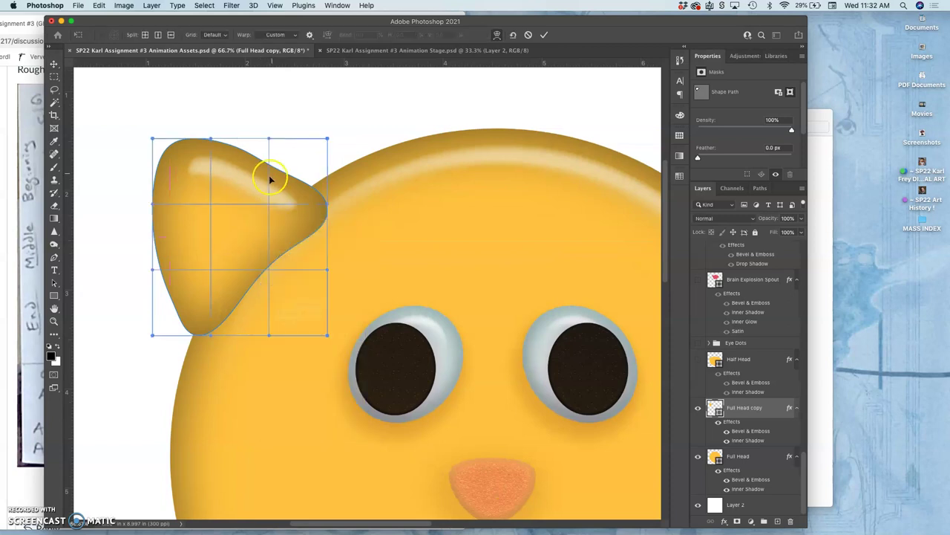
pyautogui.moveTo(269, 183); pyautogui.dragTo(269, 181)
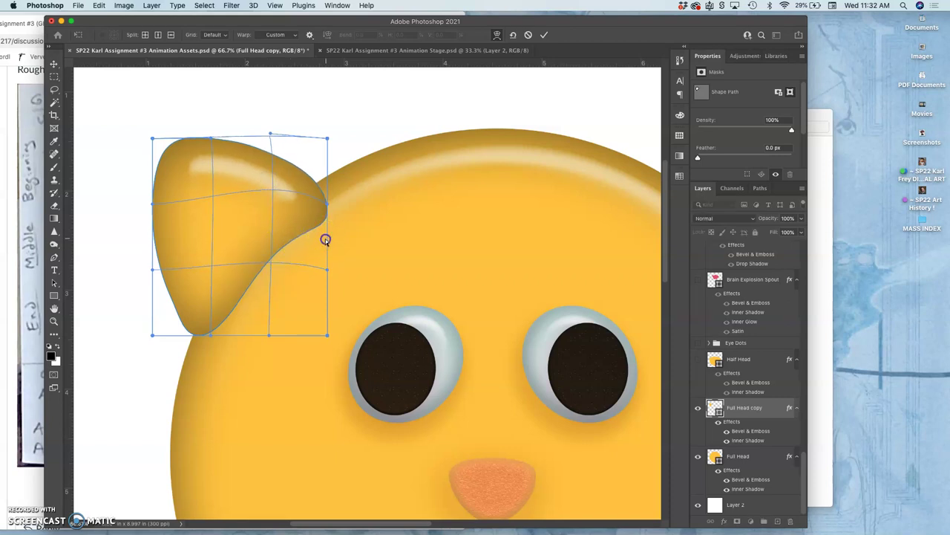
pyautogui.moveTo(326, 230); pyautogui.dragTo(326, 226)
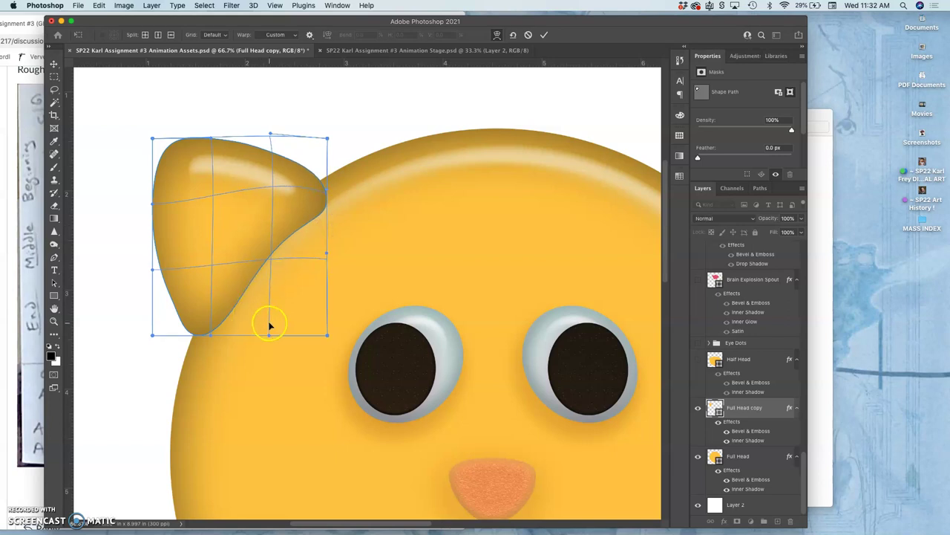
pyautogui.moveTo(250, 322); pyautogui.dragTo(247, 323)
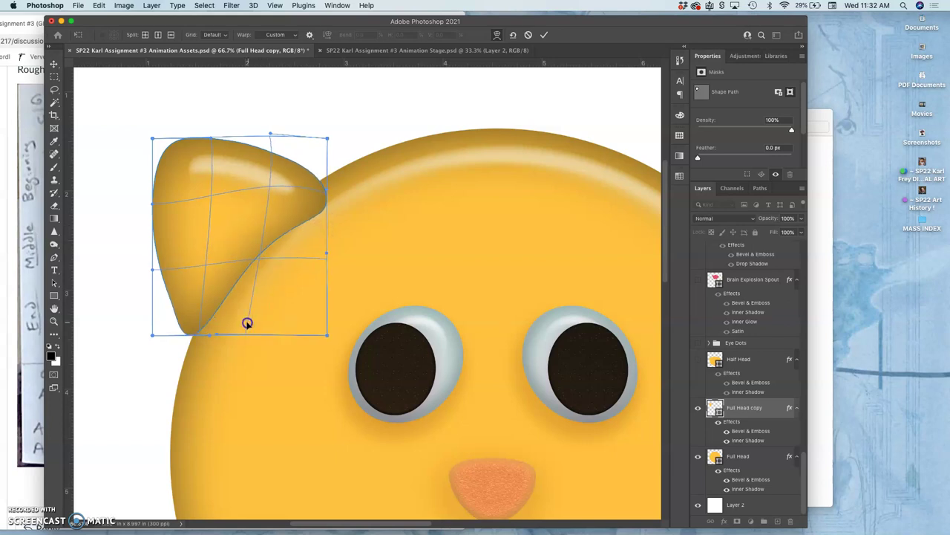
# Adjust the ear's lower-left base and upper-right tip to meet the head's outline, and apply the warp.
pyautogui.moveTo(166, 322)
pyautogui.mouseDown()
pyautogui.moveTo(159, 329)
pyautogui.moveTo(174, 331)
pyautogui.mouseUp()
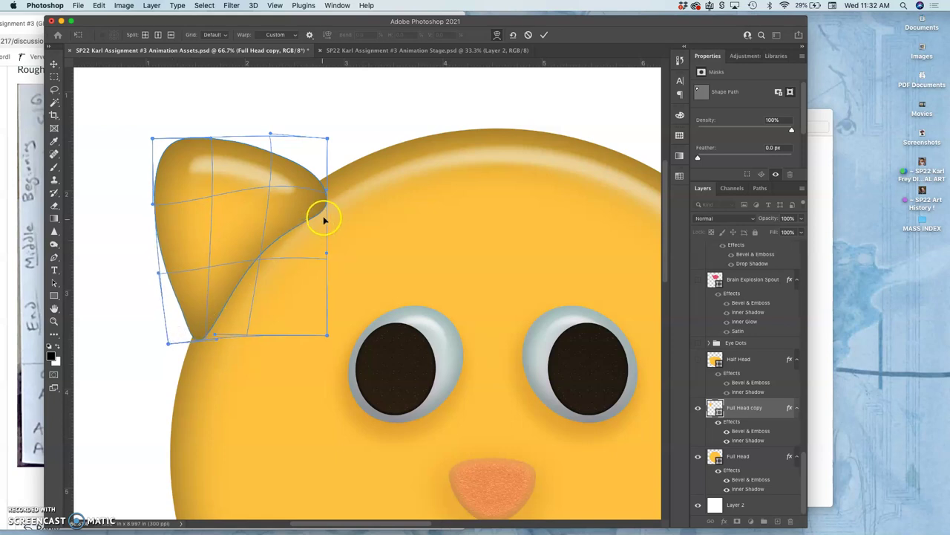
pyautogui.moveTo(326, 205); pyautogui.dragTo(324, 201)
pyautogui.click(328, 140)
pyautogui.moveTo(326, 150); pyautogui.dragTo(324, 152)
pyautogui.moveTo(324, 201); pyautogui.dragTo(325, 201)
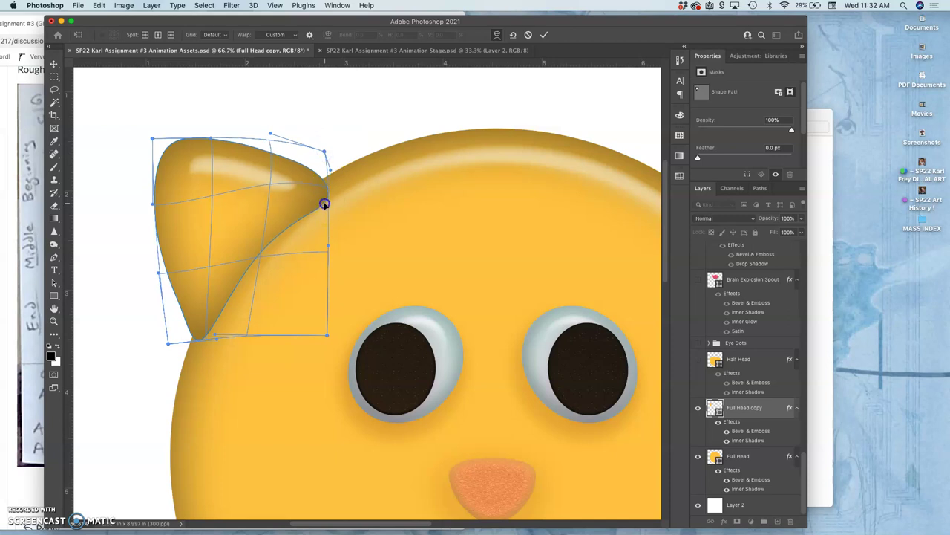
pyautogui.press('Return')
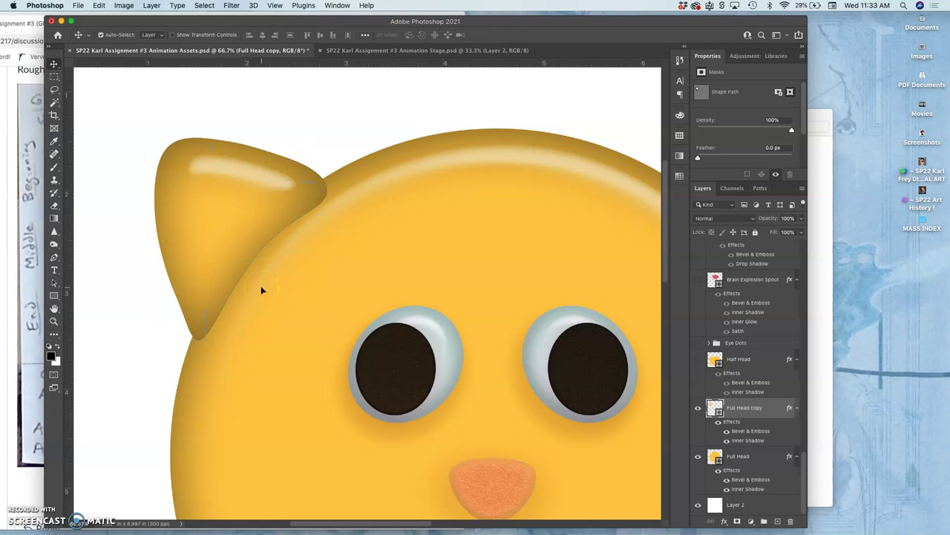
# Duplicate the finished ear layer and rename the original Full Head copy layer as Ear.
pyautogui.press('super+minus')
pyautogui.press('super+minus')
pyautogui.press('super+minus')
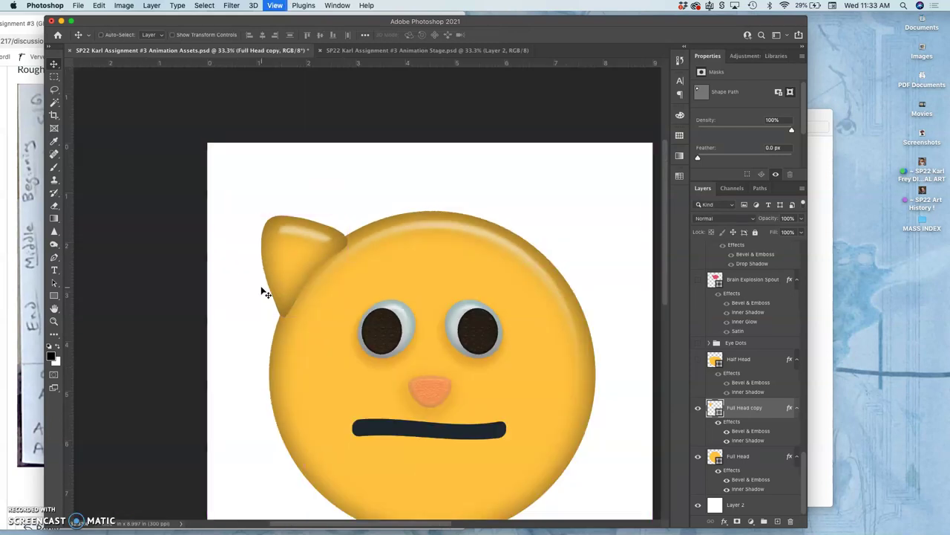
pyautogui.press('super+equal')
pyautogui.press('super+equal')
pyautogui.press('super+equal')
pyautogui.click(273, 292)
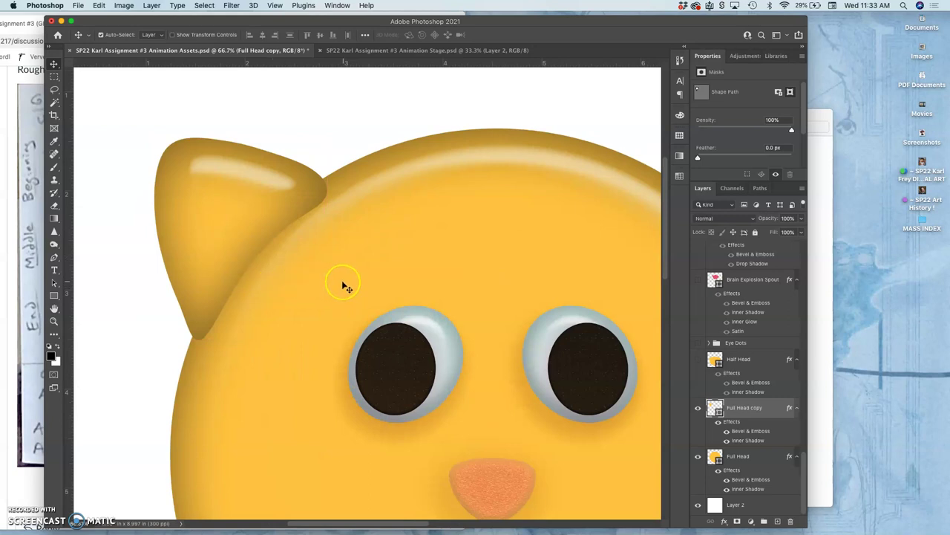
pyautogui.press('super')
pyautogui.press('super+j')
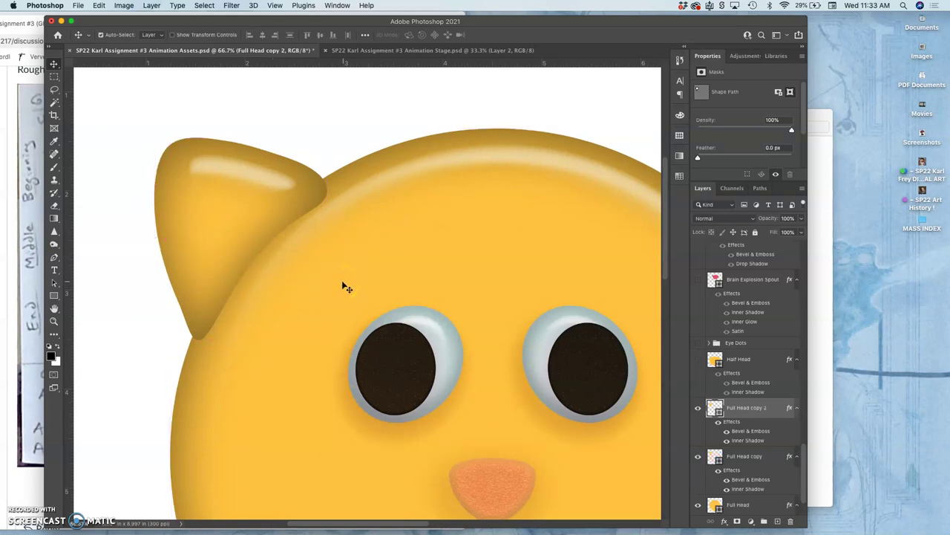
pyautogui.doubleClick(739, 457)
pyautogui.write('Ear')
pyautogui.press('Return')
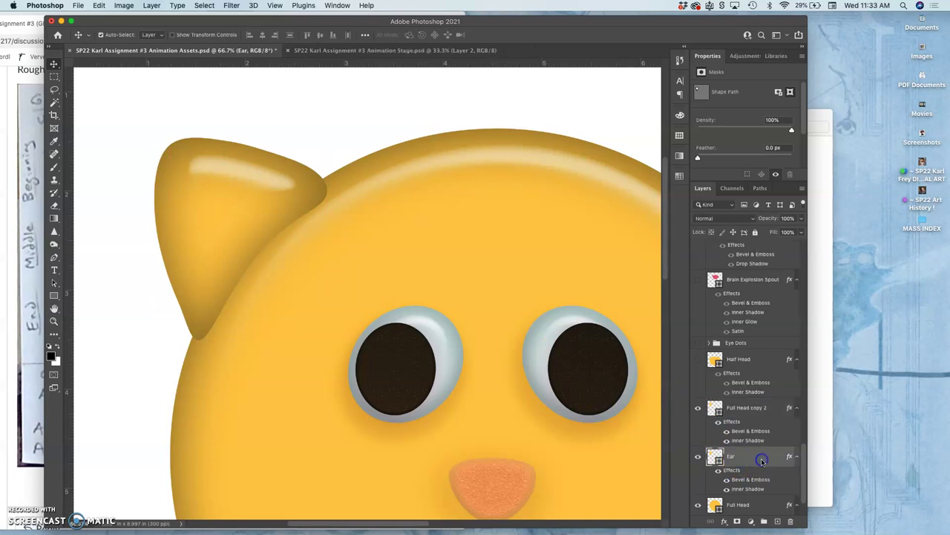
# Remove the Full Head copy 2 layer and duplicate the Ear layer above itself.
pyautogui.moveTo(748, 460); pyautogui.dragTo(747, 411)
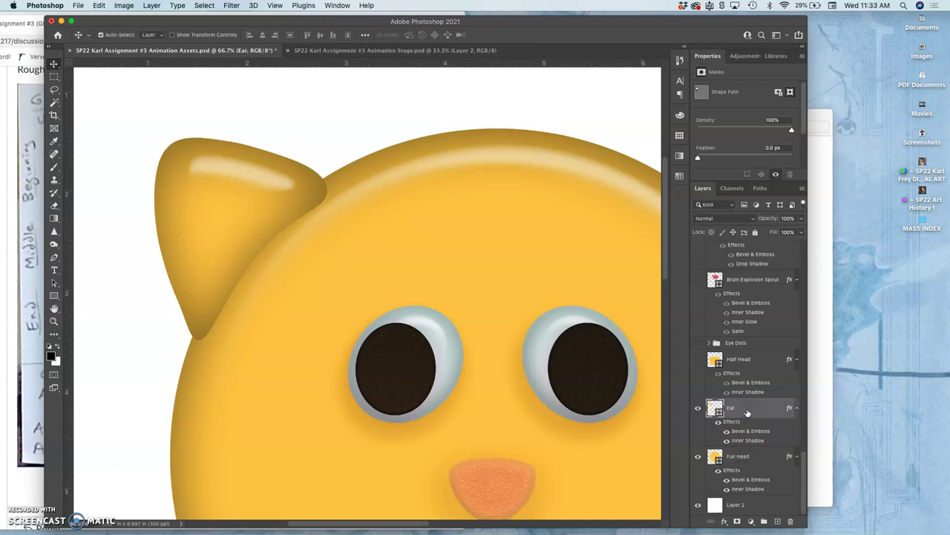
pyautogui.press('super+j')
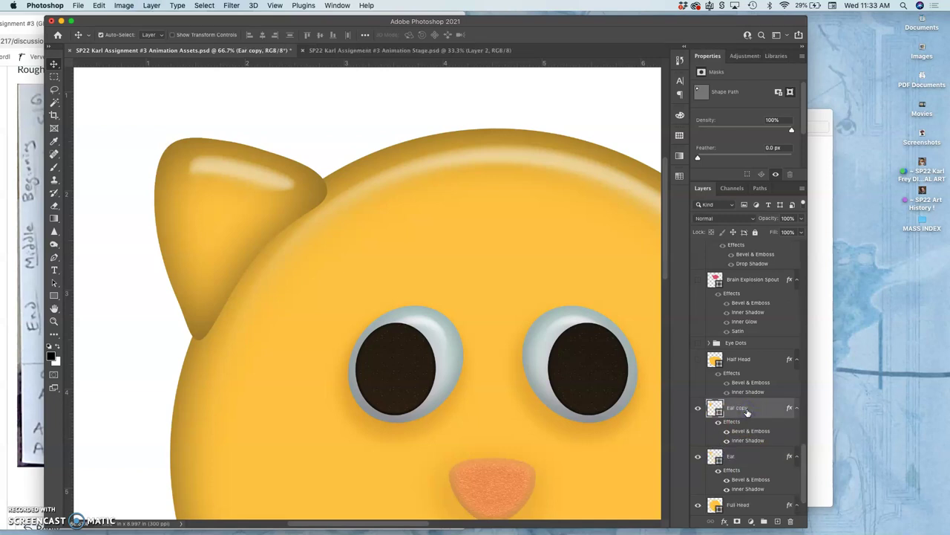
# Shrink the Ear copy to about 61% width inside the ear, then distort its lower edge slightly upward and apply the transform.
pyautogui.press('super+t')
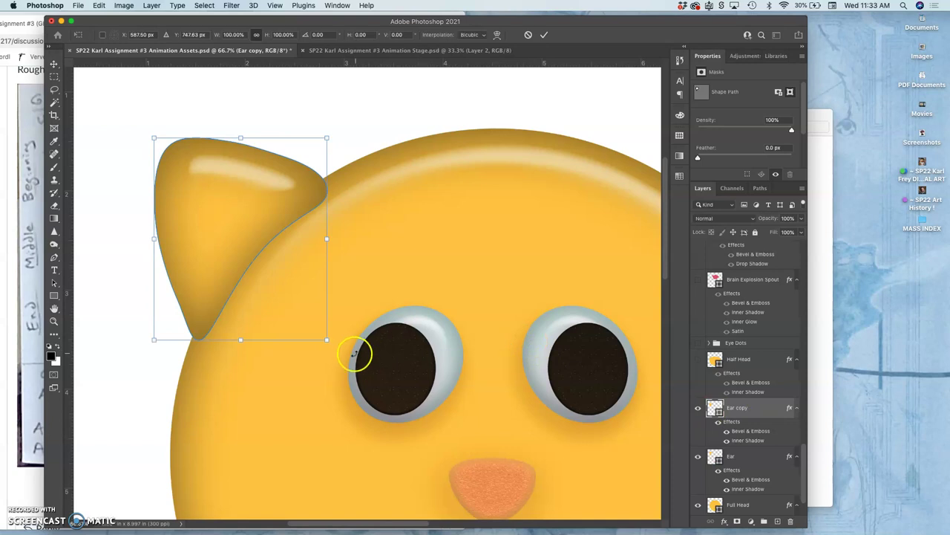
pyautogui.moveTo(327, 339); pyautogui.dragTo(293, 301)
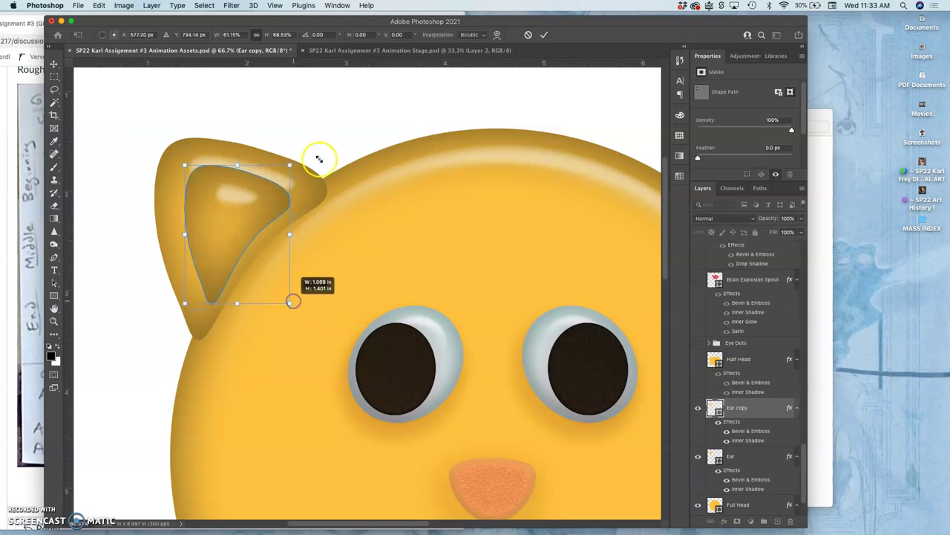
pyautogui.rightClick(257, 216)
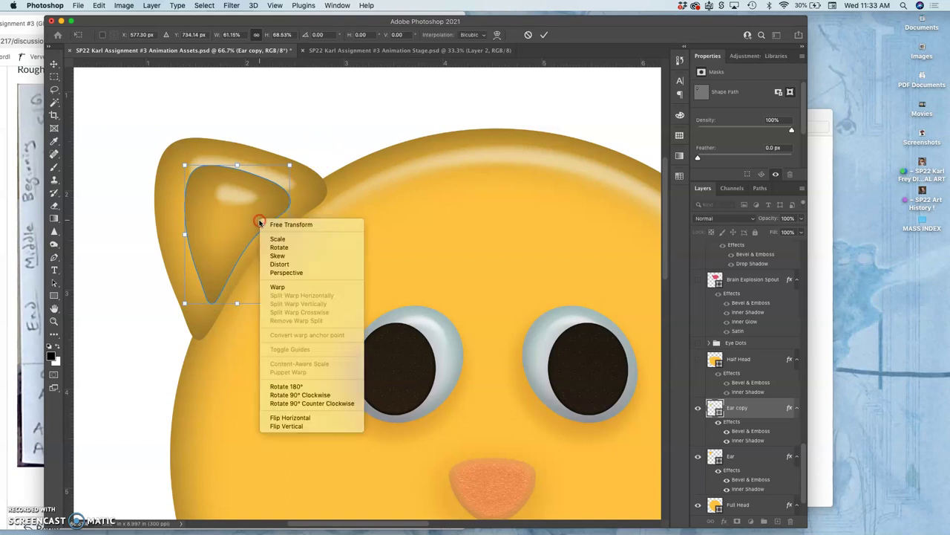
pyautogui.click(278, 265)
pyautogui.moveTo(186, 305); pyautogui.dragTo(185, 291)
pyautogui.press('Return')
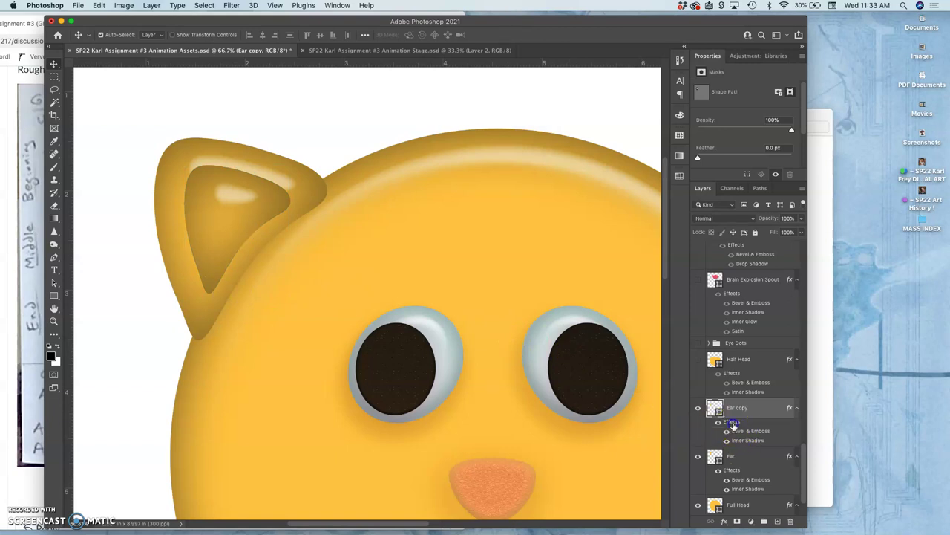
# Replace the Ear copy's Inner Shadow with an Inner Glow at 65% opacity, 50% noise, 0% choke and 84 px size.
pyautogui.doubleClick(732, 422)
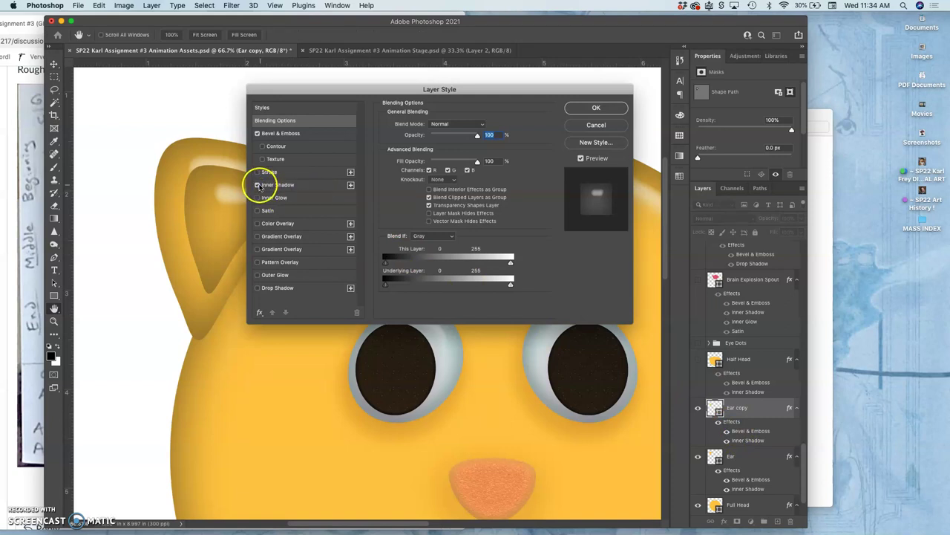
pyautogui.click(258, 185)
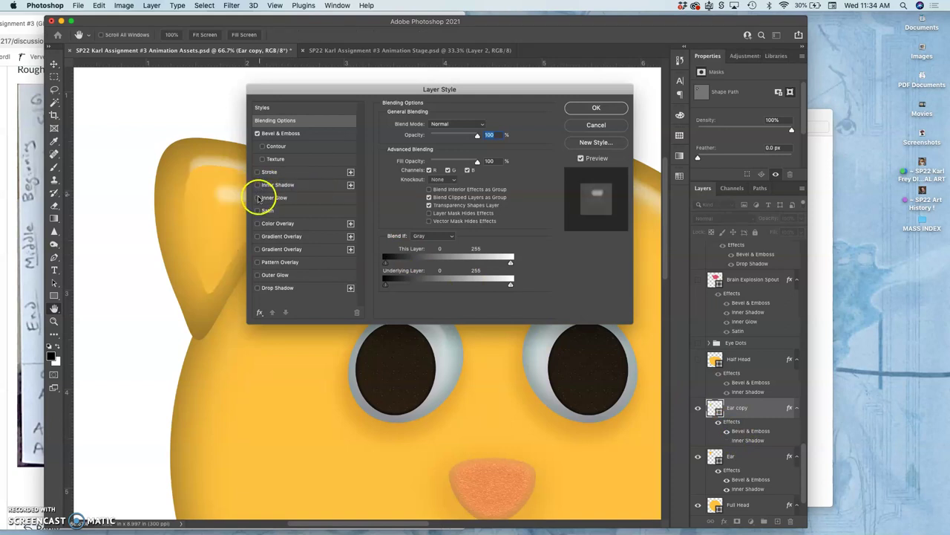
pyautogui.click(258, 198)
pyautogui.click(272, 198)
pyautogui.moveTo(429, 162); pyautogui.dragTo(447, 137)
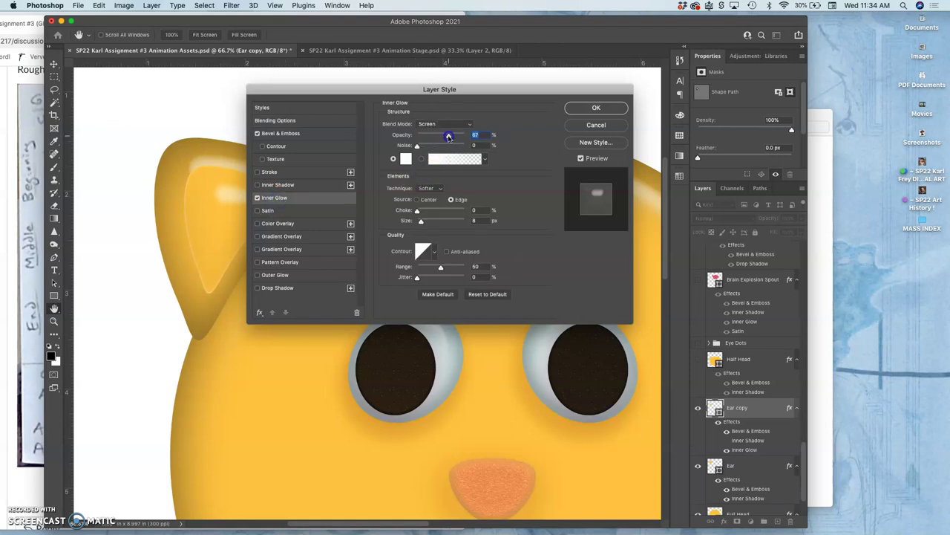
pyautogui.moveTo(417, 210)
pyautogui.mouseDown()
pyautogui.moveTo(445, 211)
pyautogui.moveTo(418, 222)
pyautogui.moveTo(446, 223)
pyautogui.moveTo(423, 212)
pyautogui.mouseUp()
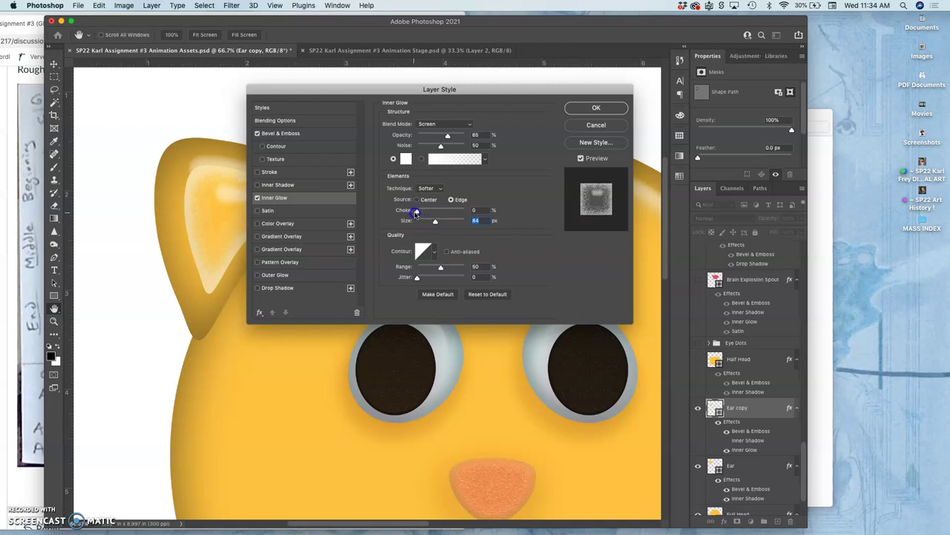
# Add an Outer Glow to the Ear copy with a size of 62 px.
pyautogui.click(258, 276)
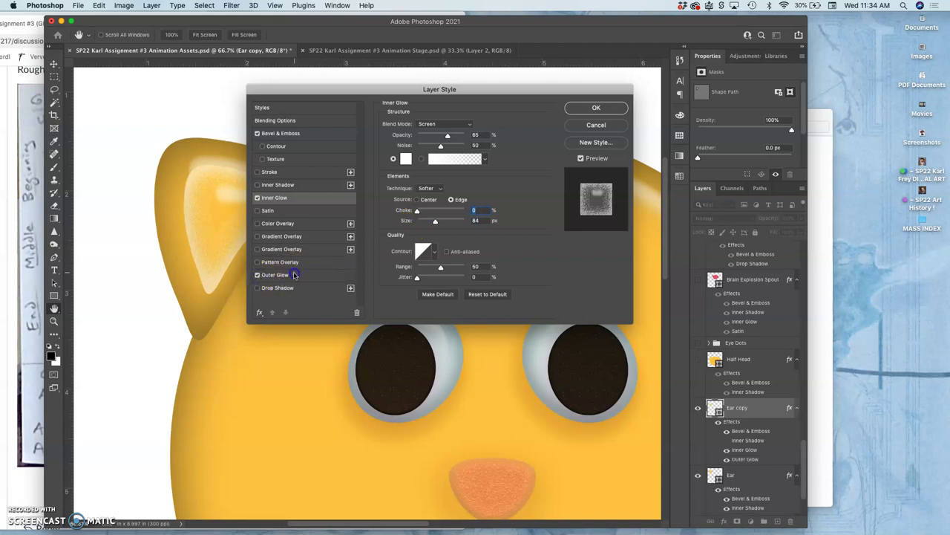
pyautogui.click(293, 274)
pyautogui.moveTo(421, 209); pyautogui.dragTo(432, 212)
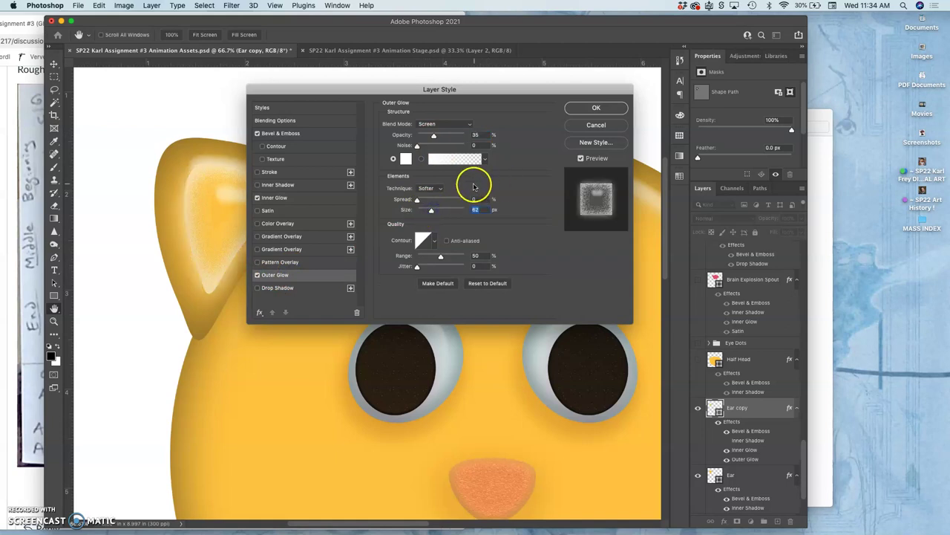
# Add a light pink (ffcccc) Color Overlay to the Ear copy and apply the layer style.
pyautogui.click(303, 226)
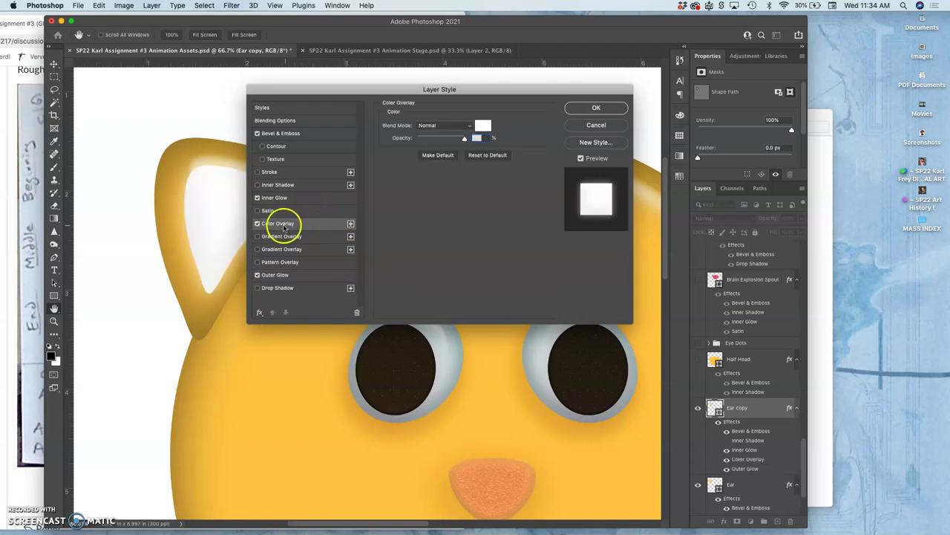
pyautogui.click(483, 125)
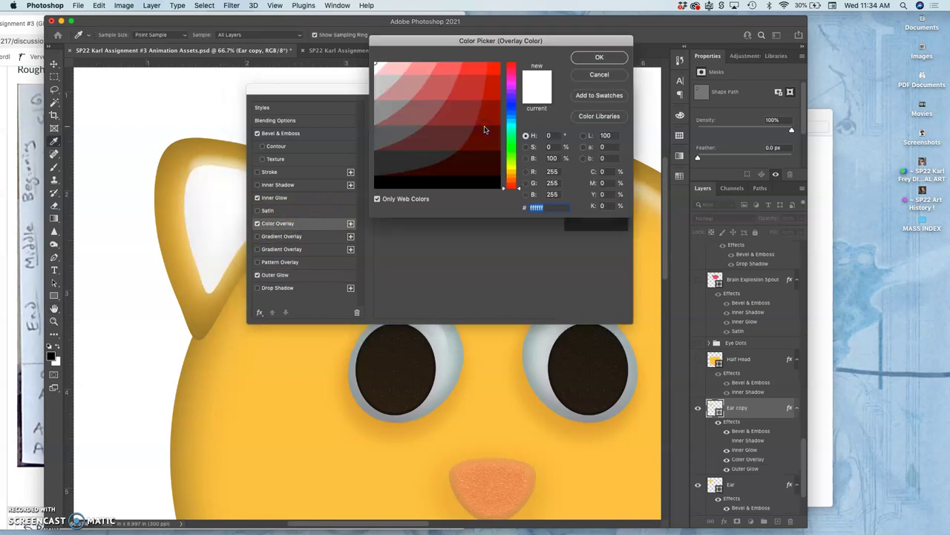
pyautogui.click(403, 89)
pyautogui.click(398, 69)
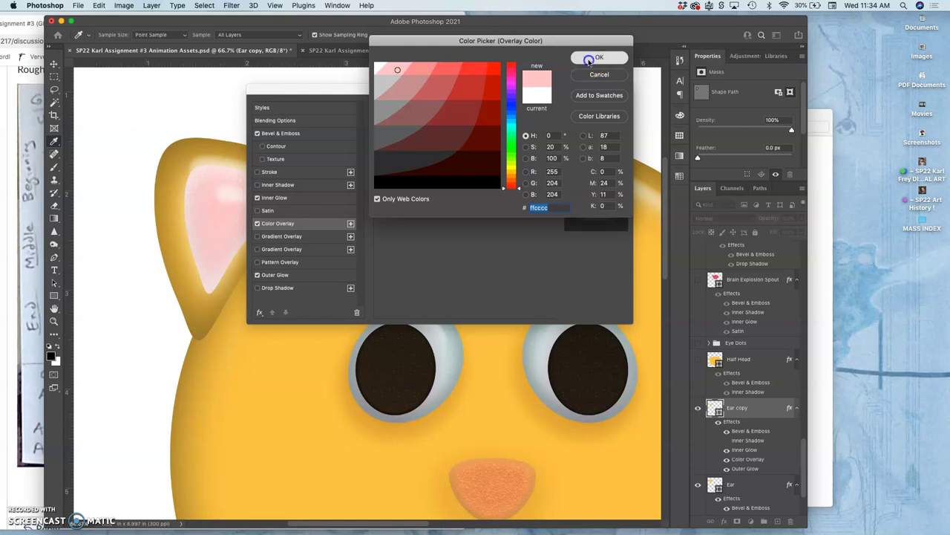
pyautogui.click(589, 59)
pyautogui.click(591, 109)
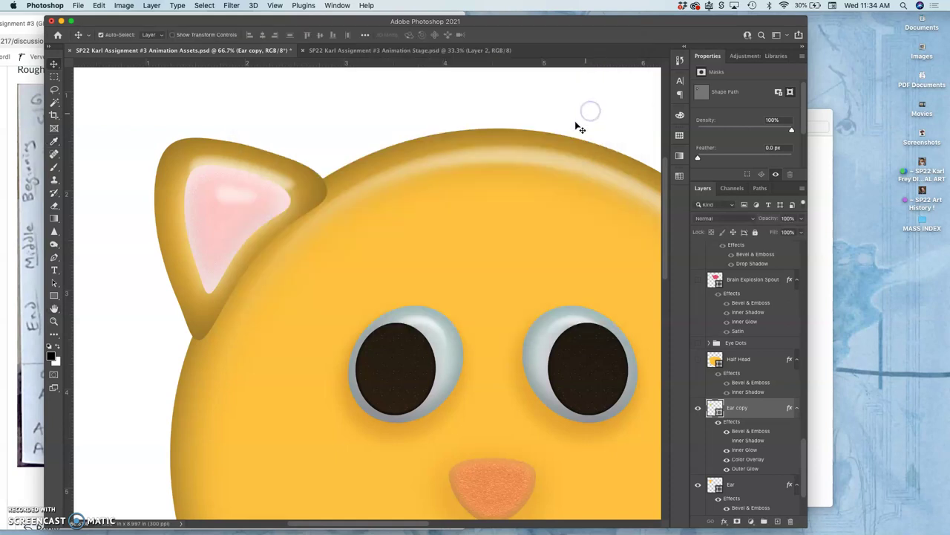
pyautogui.press('h')
pyautogui.click(386, 199)
pyautogui.moveTo(287, 206); pyautogui.dragTo(271, 217)
# Turn the Ear copy's Inner Shadow back on with a size of 90 px and apply the layer style.
pyautogui.moveTo(732, 409); pyautogui.dragTo(730, 426)
pyautogui.doubleClick(731, 425)
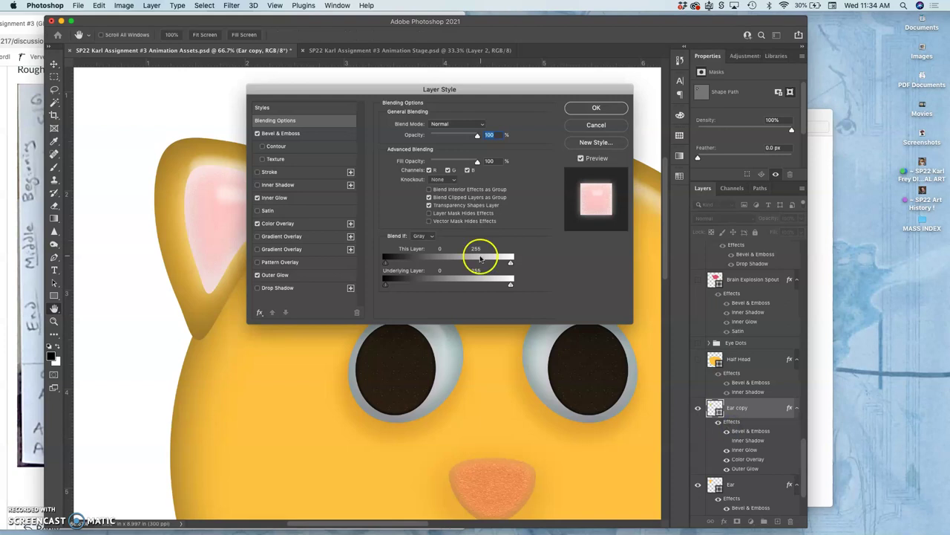
pyautogui.click(272, 186)
pyautogui.click(277, 185)
pyautogui.moveTo(480, 172); pyautogui.dragTo(437, 191)
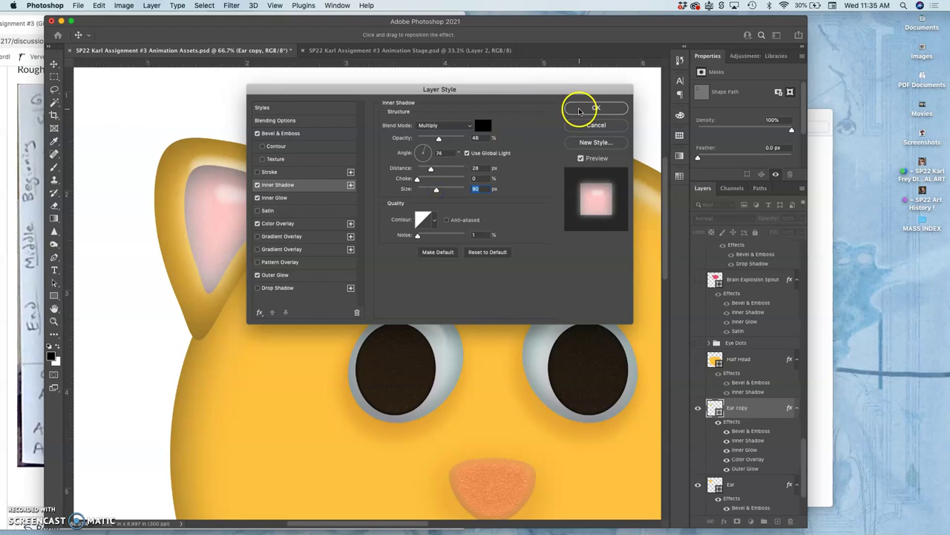
pyautogui.click(577, 106)
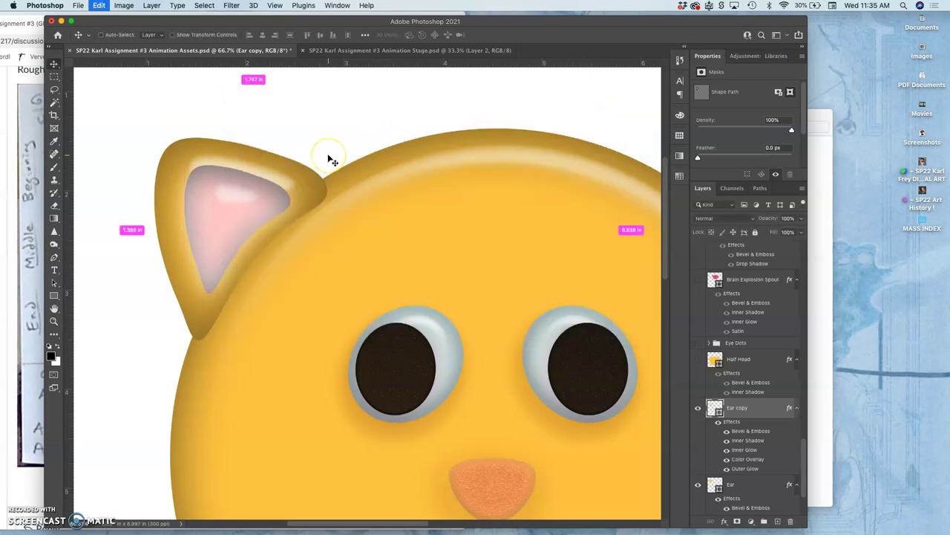
# Scale the pink inner ear up to 100.90%, nudge it slightly within the outer ear, and apply the transform.
pyautogui.press('super+t')
pyautogui.moveTo(287, 167); pyautogui.dragTo(289, 167)
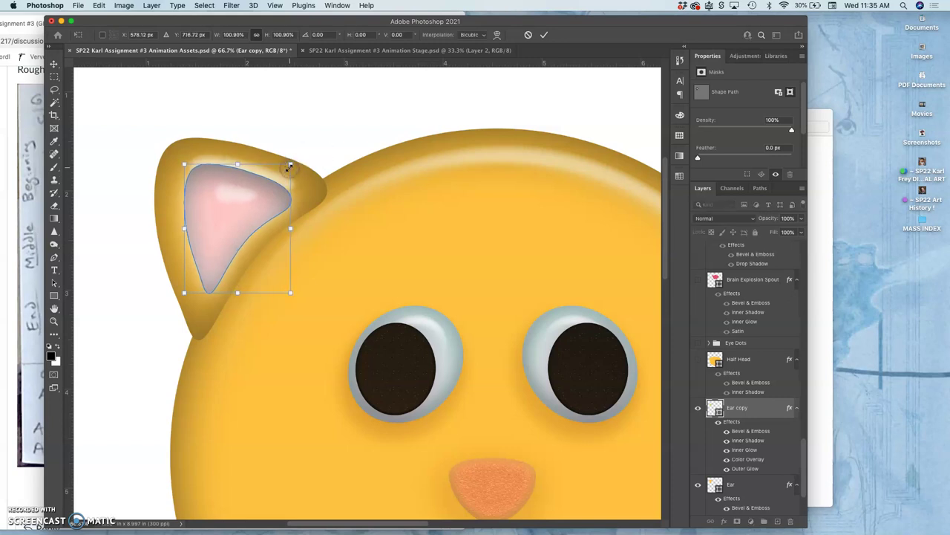
pyautogui.press('Left')
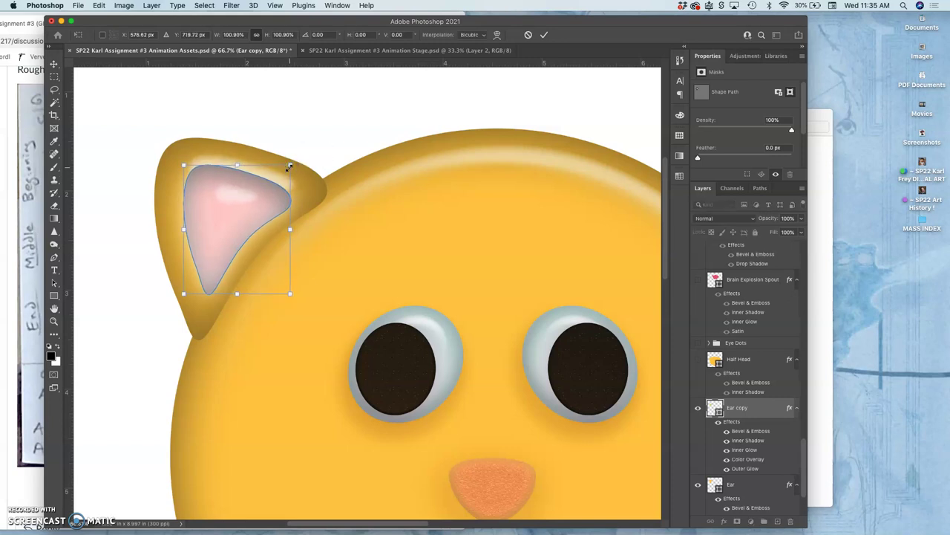
pyautogui.press('Return')
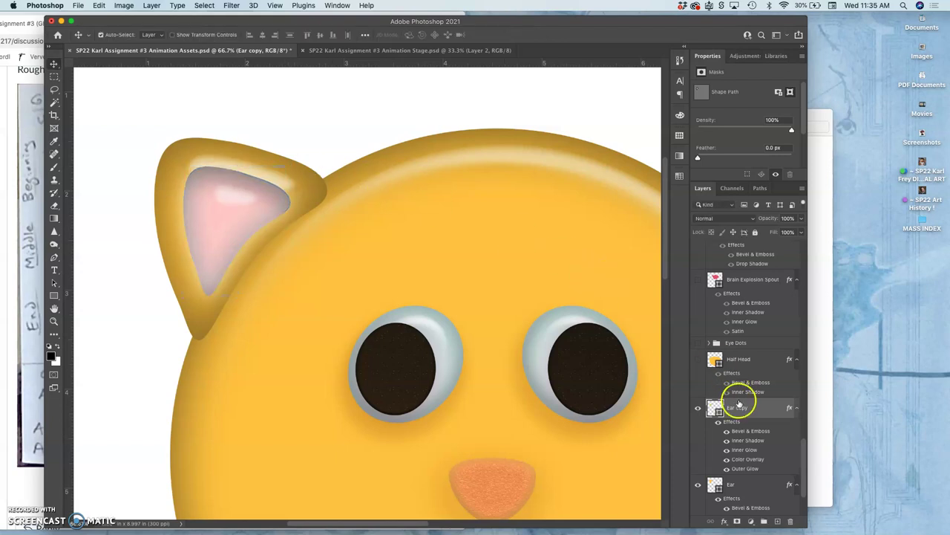
# Open the Bevel & Emboss settings of the Ear layer.
pyautogui.scroll(-3, 732, 416)
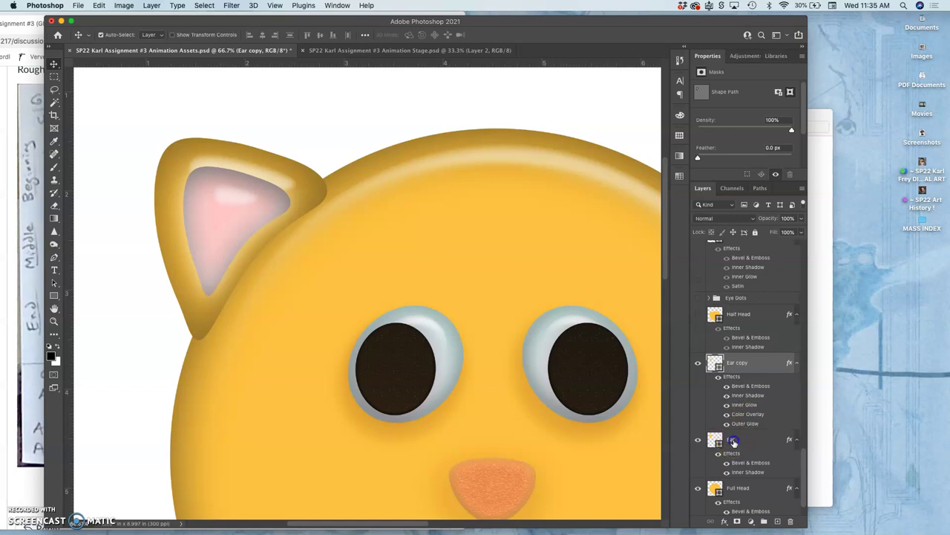
pyautogui.click(732, 440)
pyautogui.doubleClick(738, 464)
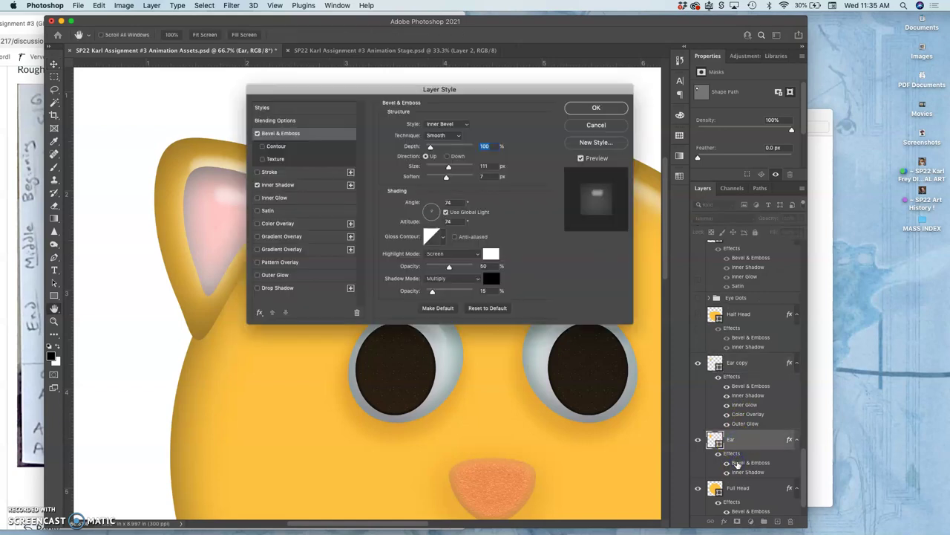